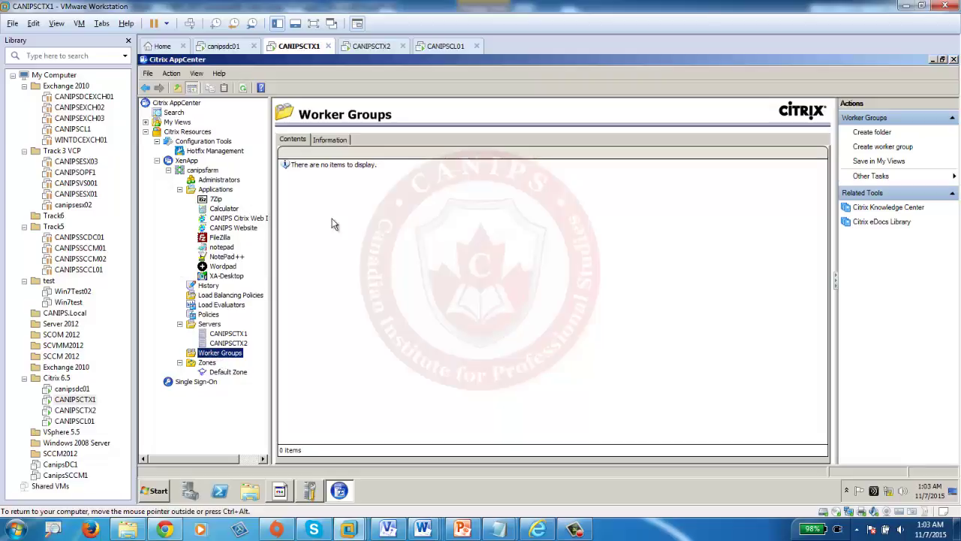
Start a new worker group named "Toronto server" in the XenApp farm.
right_click(204, 356)
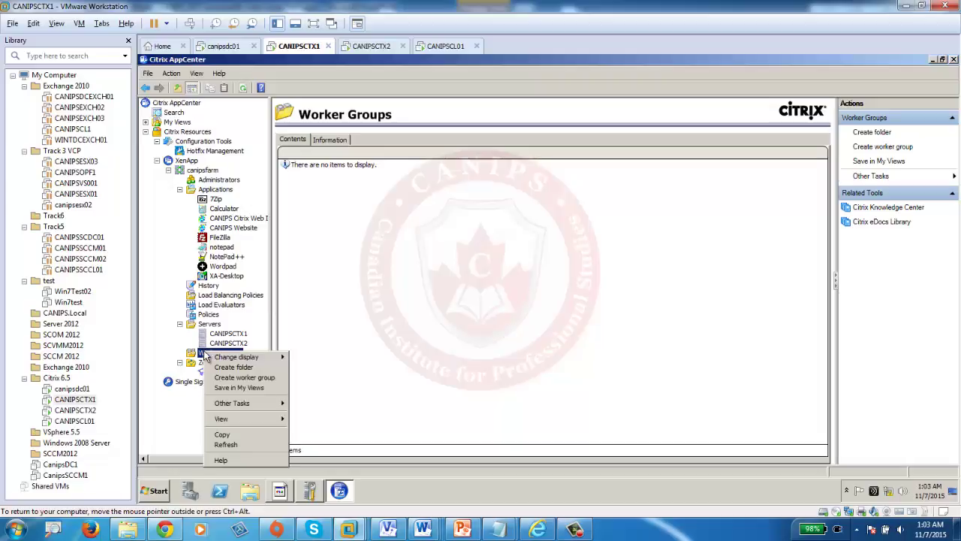
left_click(253, 381)
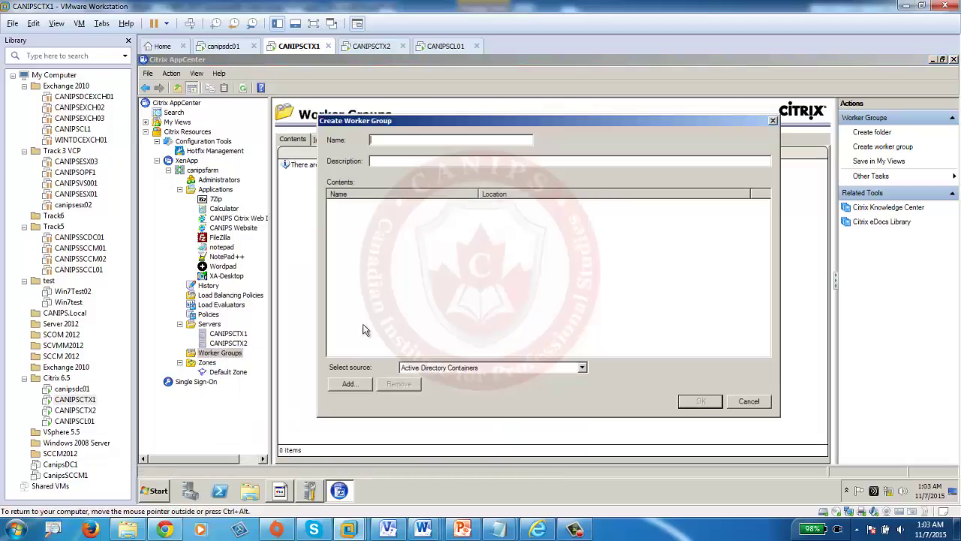
type("Toronto server")
left_click(349, 384)
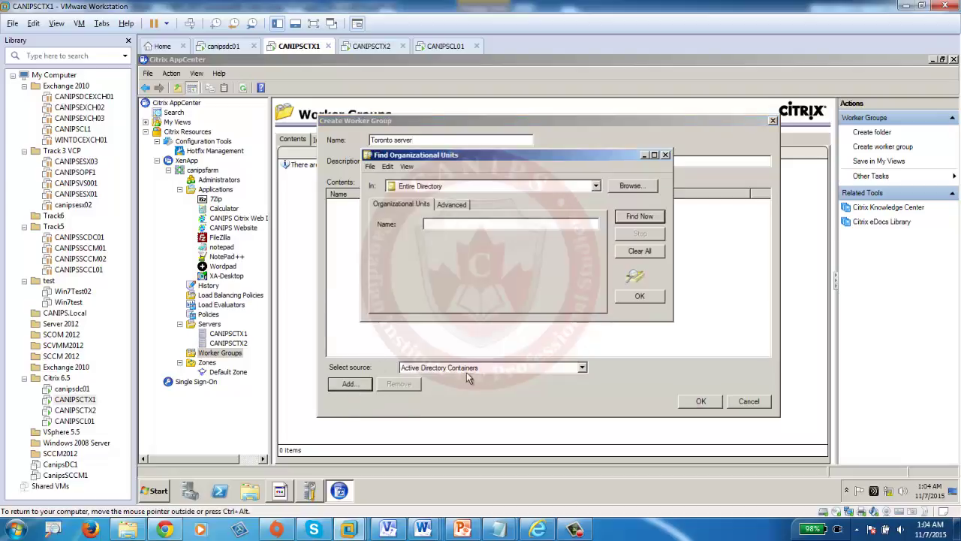
left_click(665, 154)
Add both farm servers, CANIPSCTX1 and CANIPSCTX2, to the worker group using the Farm Servers source.
left_click(458, 367)
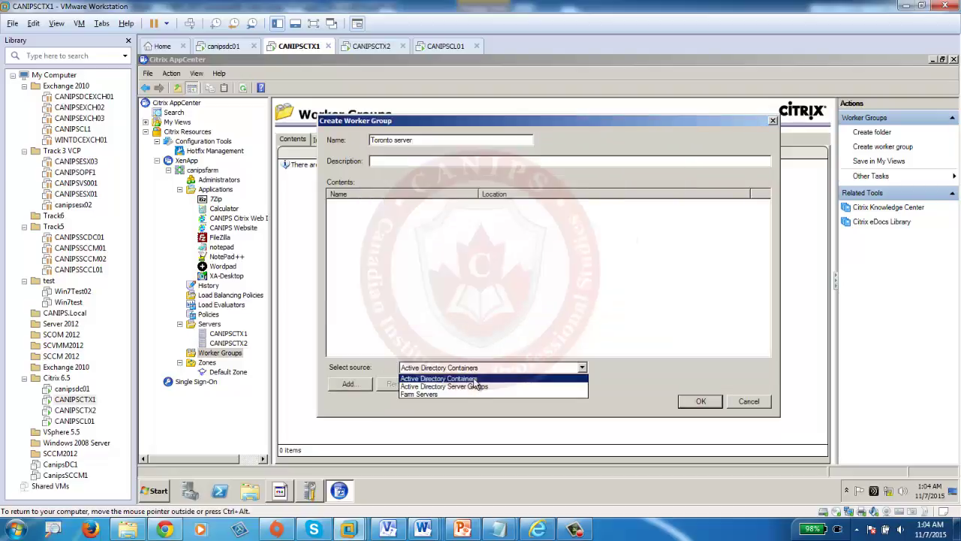
left_click(417, 395)
left_click(350, 383)
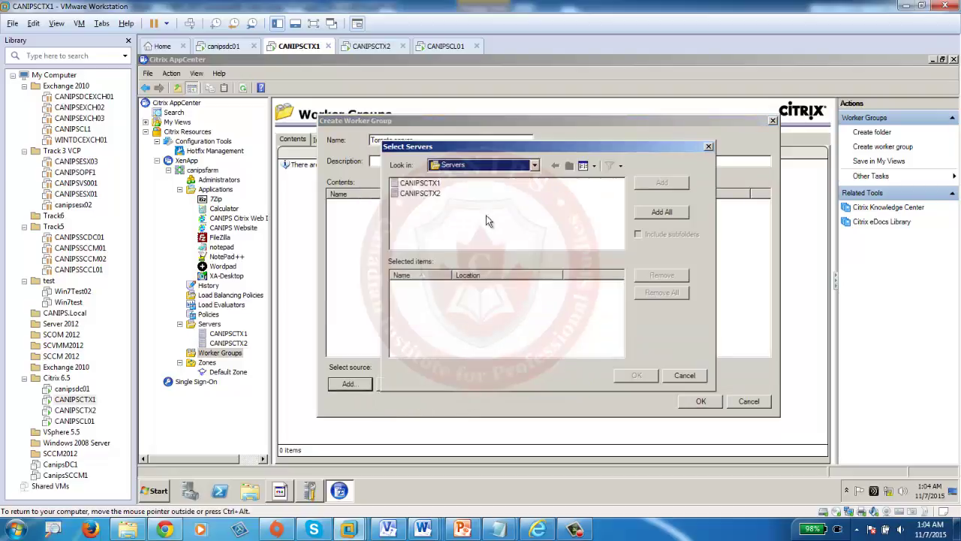
left_click(422, 184)
left_click(662, 211)
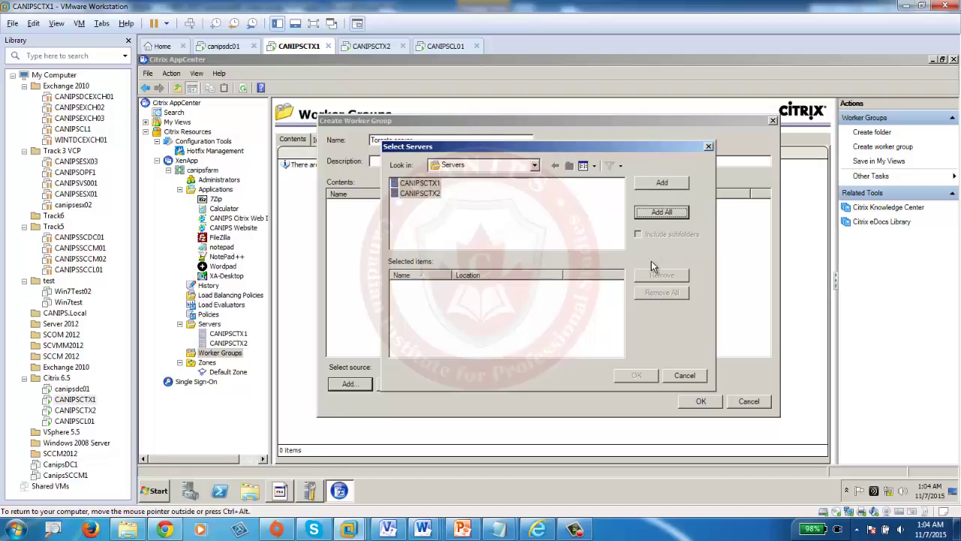
left_click(636, 379)
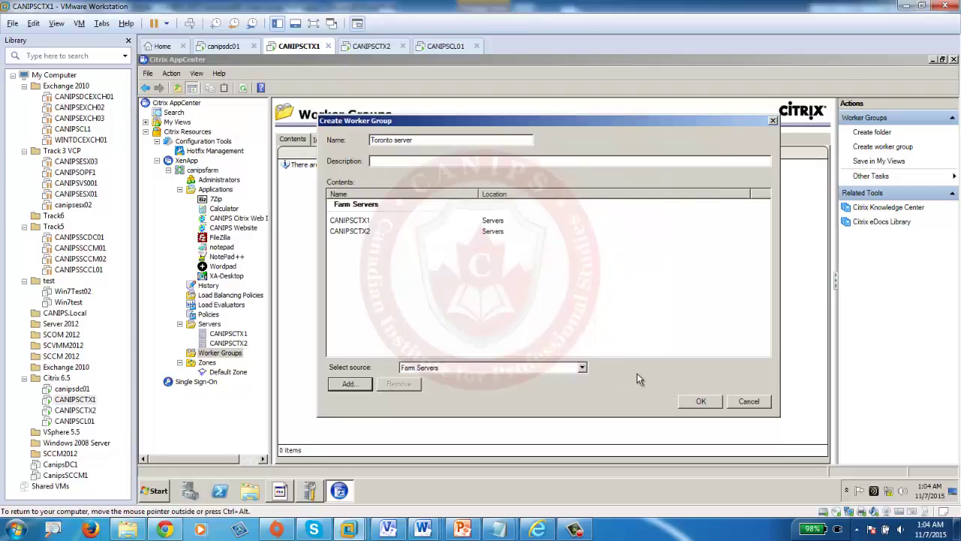
Look at the Active Directory Containers source and its organizational unit search, adding nothing to the worker group.
left_click(453, 368)
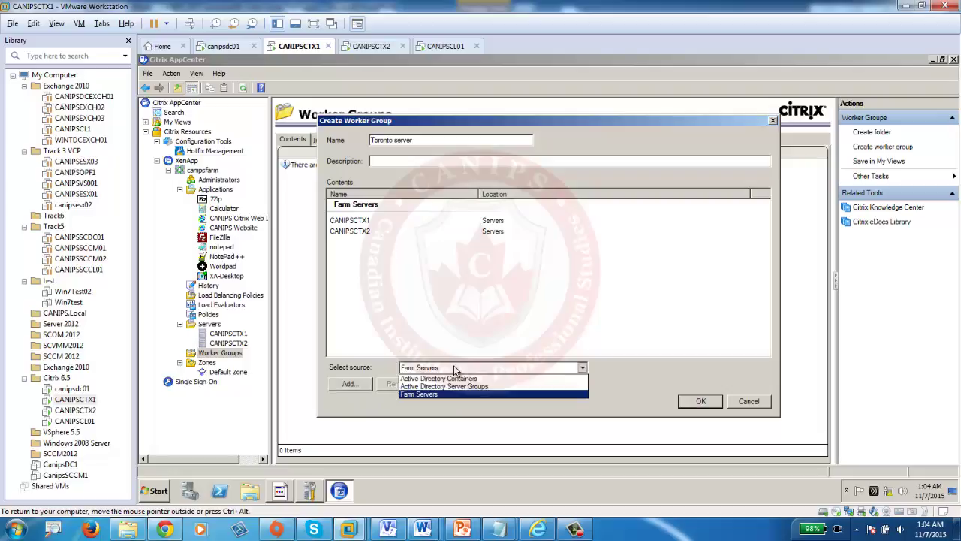
left_click(450, 376)
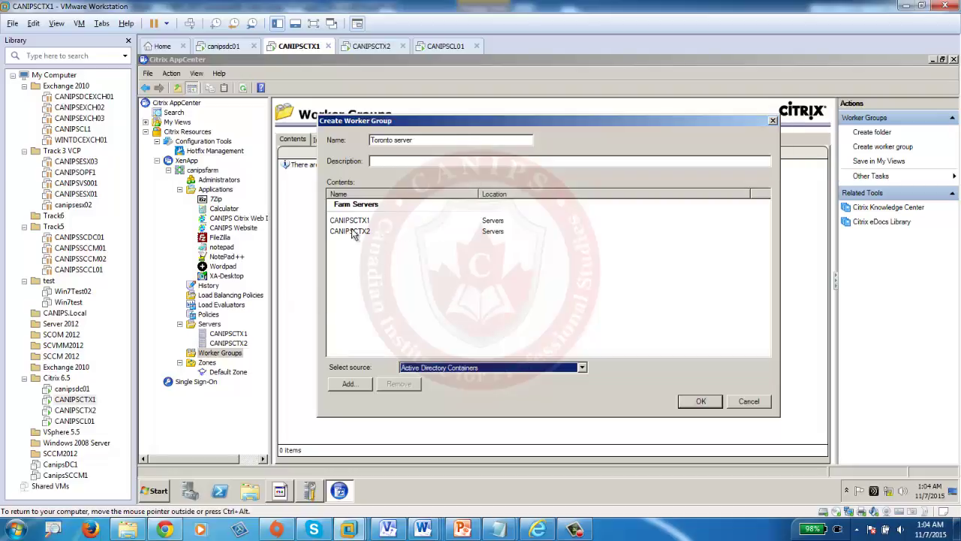
left_click(448, 371)
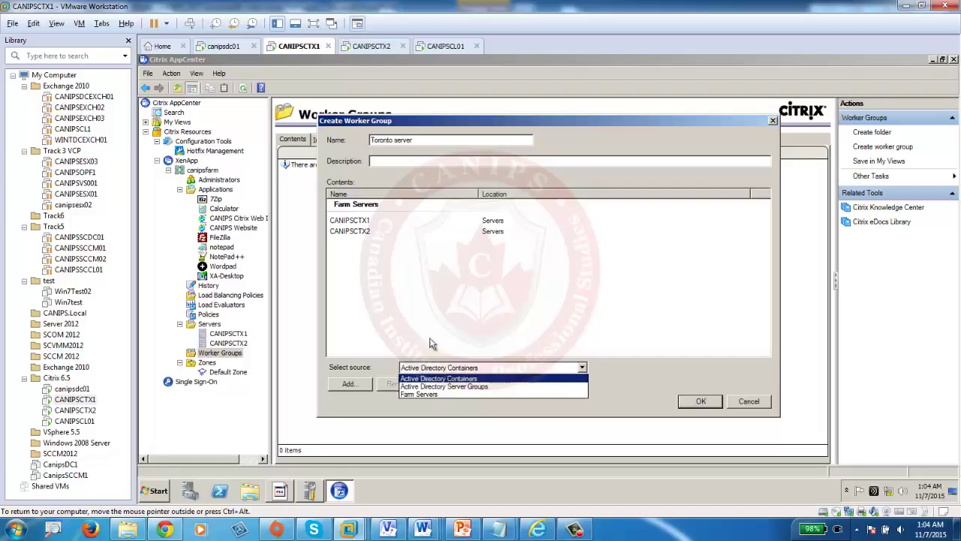
left_click(396, 291)
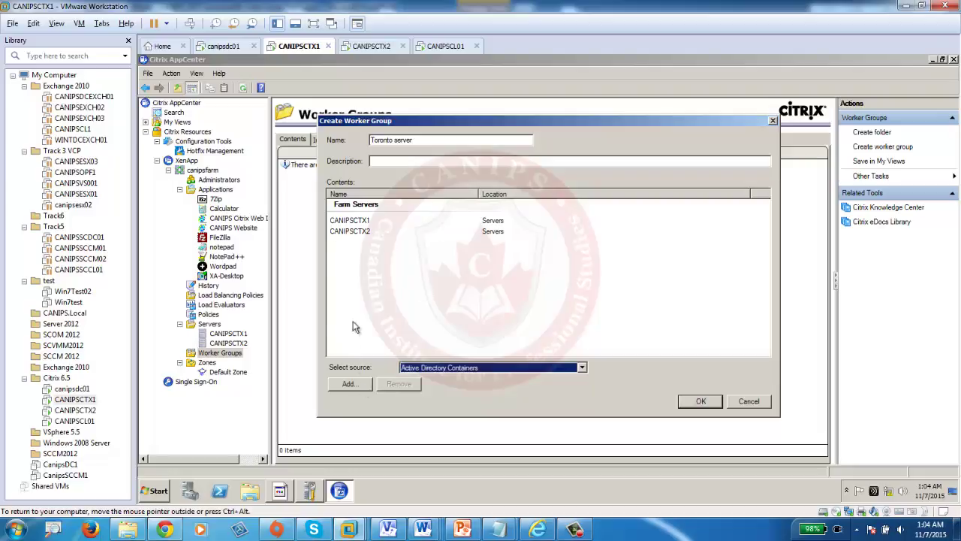
left_click(349, 386)
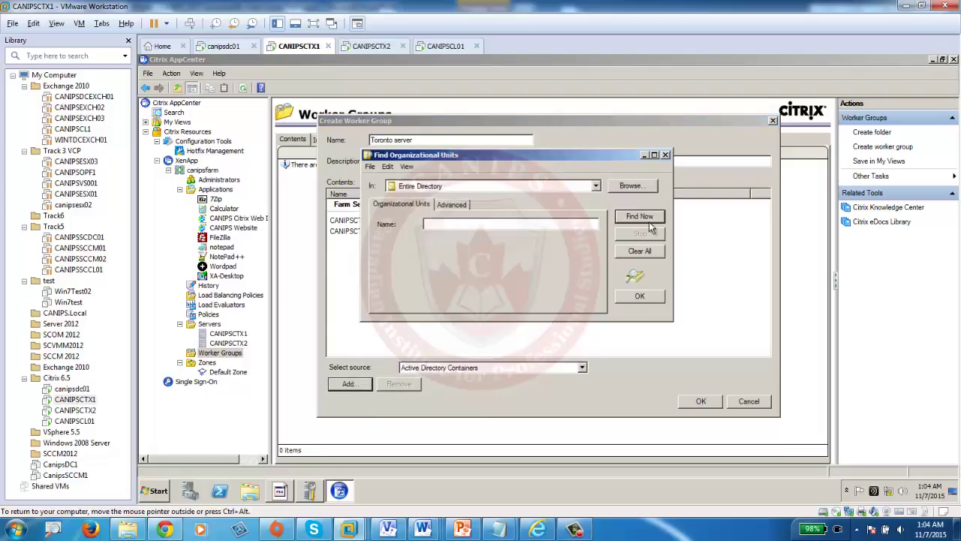
left_click(666, 155)
Finish creating the worker group and view its current settings.
left_click(698, 402)
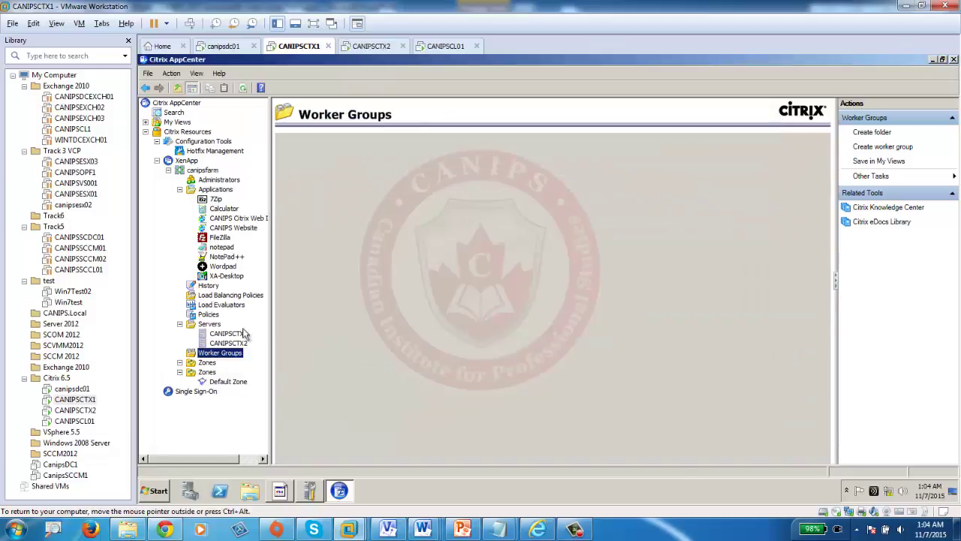
left_click(222, 364)
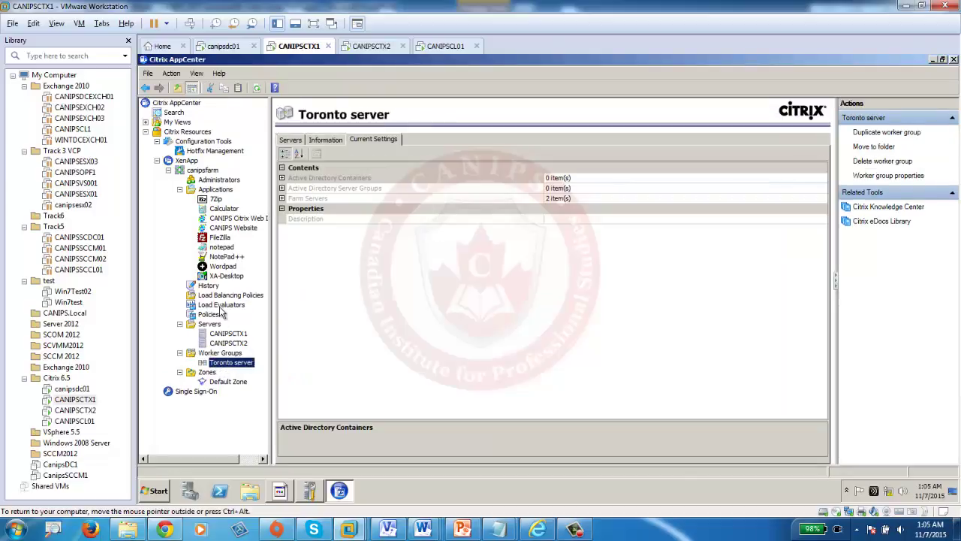
Start a new Citrix computer policy named CustomTorontoP1 and continue to its settings selection.
left_click(209, 316)
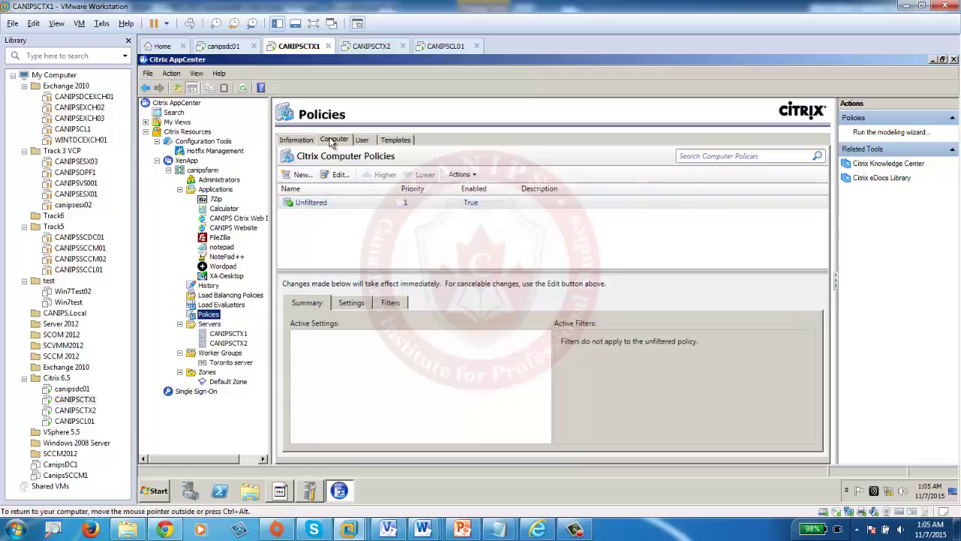
left_click(301, 174)
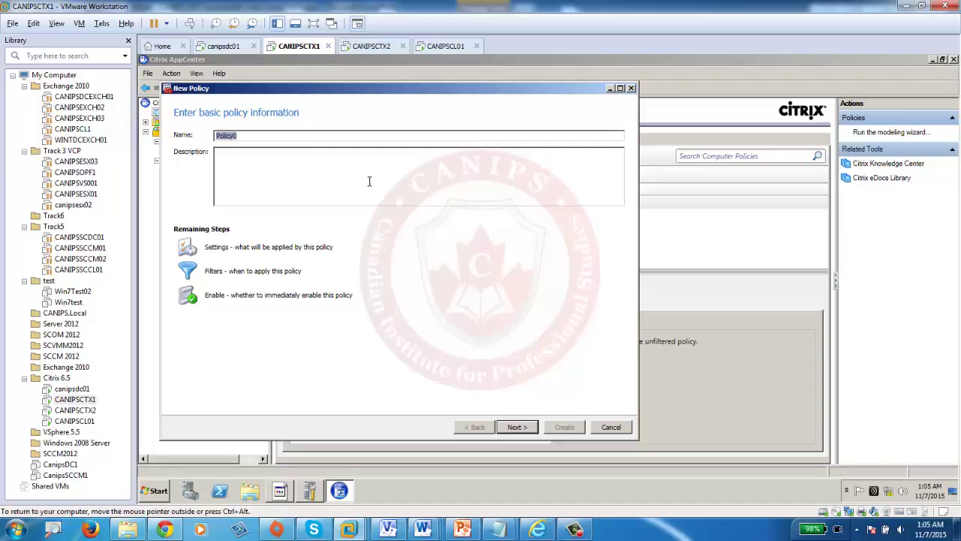
type("CustomTorontoP1")
left_click(517, 426)
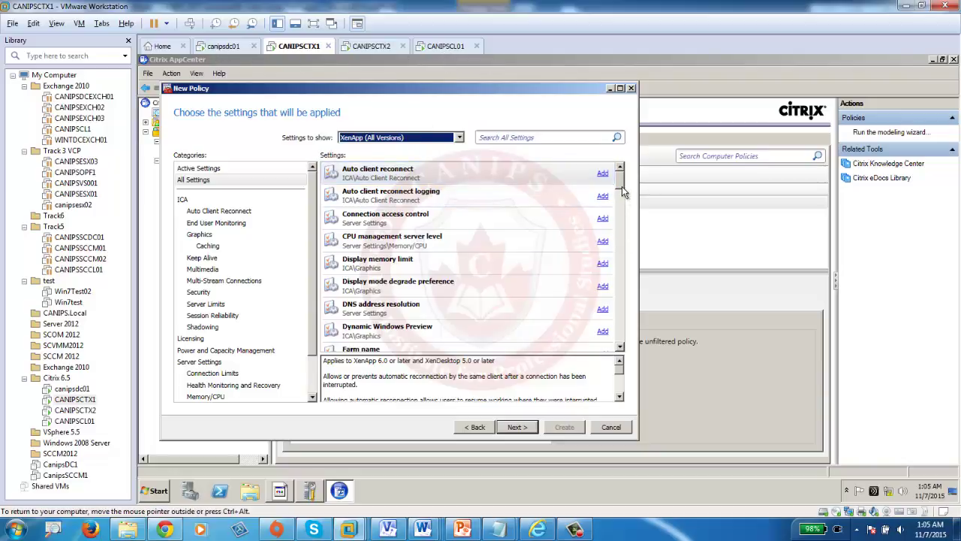
Browse the available policy settings and examine Limit user sessions and Session reliability connections.
left_click_drag(622, 181, 629, 229)
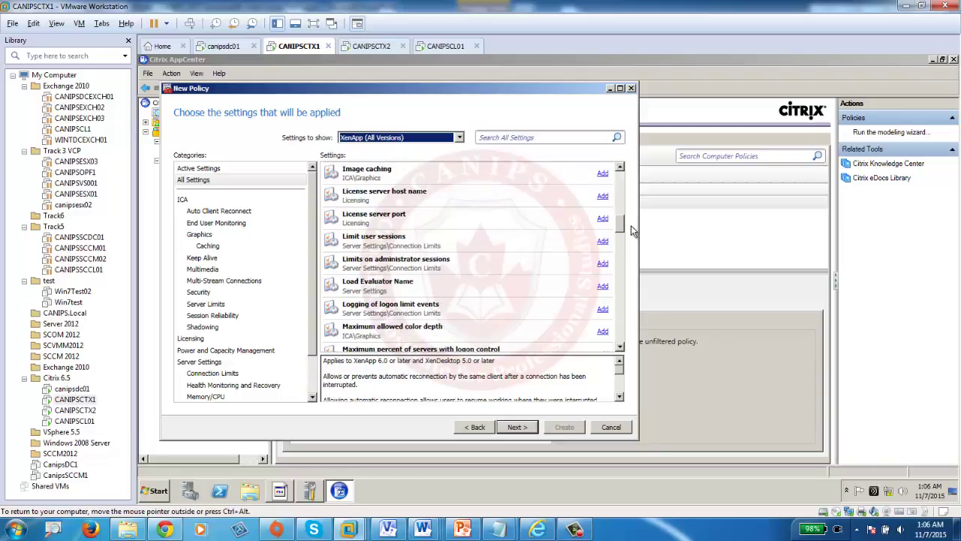
left_click(392, 248)
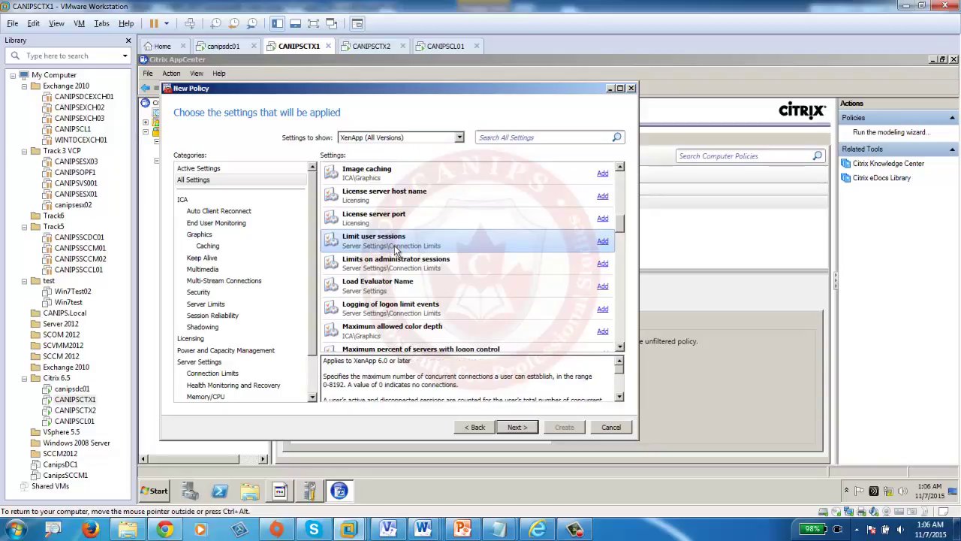
left_click(623, 331)
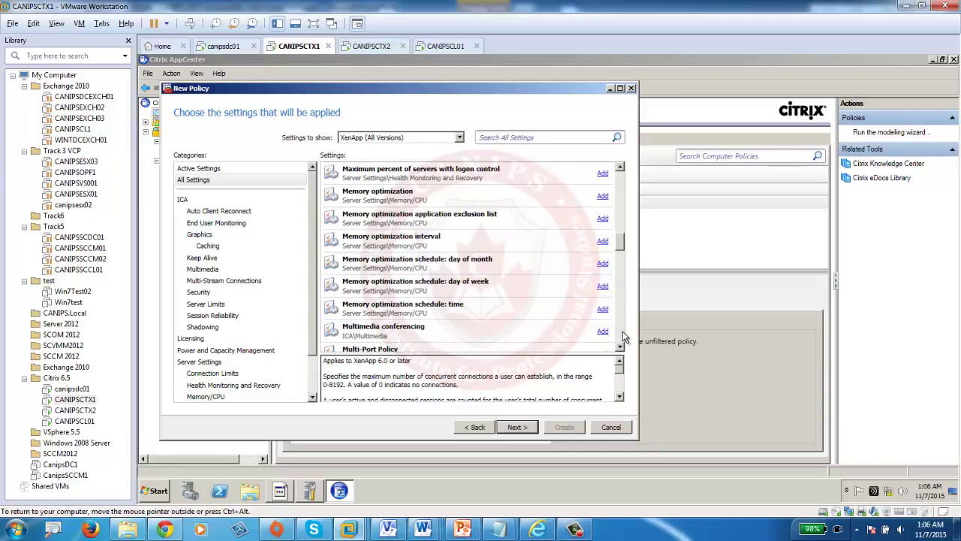
left_click(623, 331)
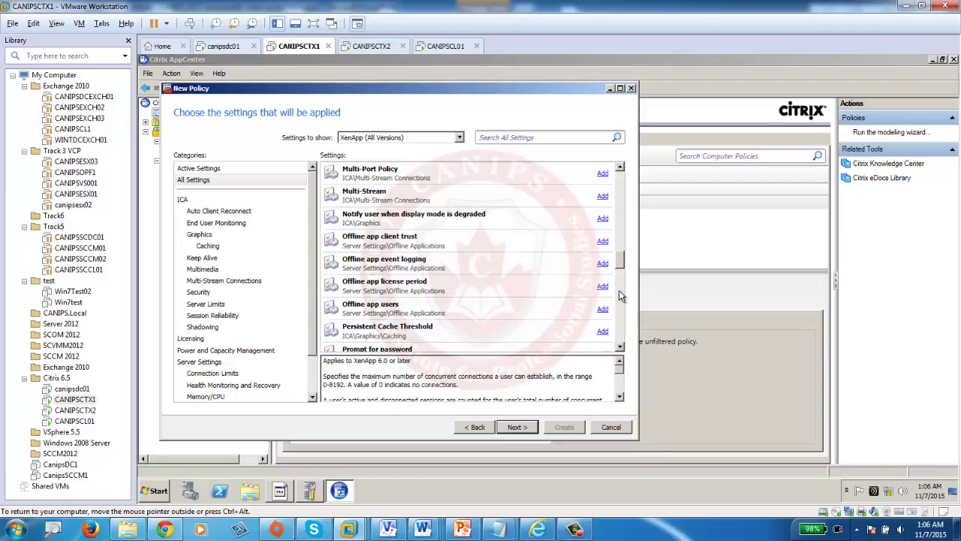
left_click_drag(623, 262, 630, 288)
left_click_drag(628, 288, 630, 296)
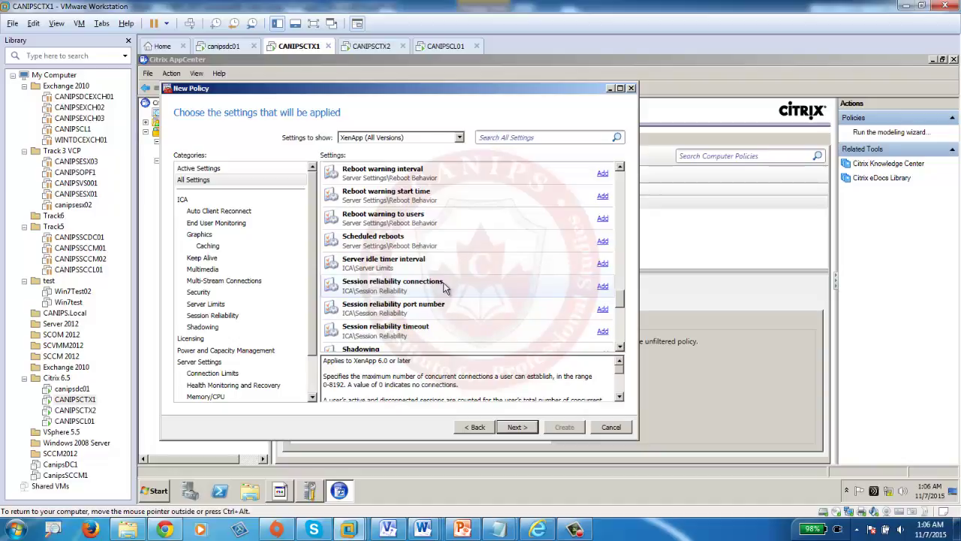
left_click(379, 289)
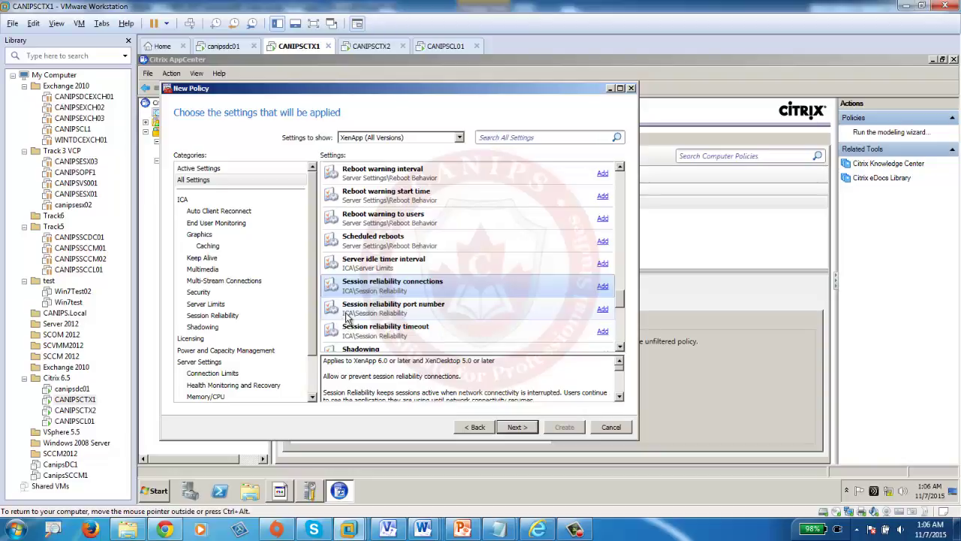
Switch to the CANIPSCL01 virtual machine, launch the published Calculator and move its window clear of the desktop icons.
left_click(446, 46)
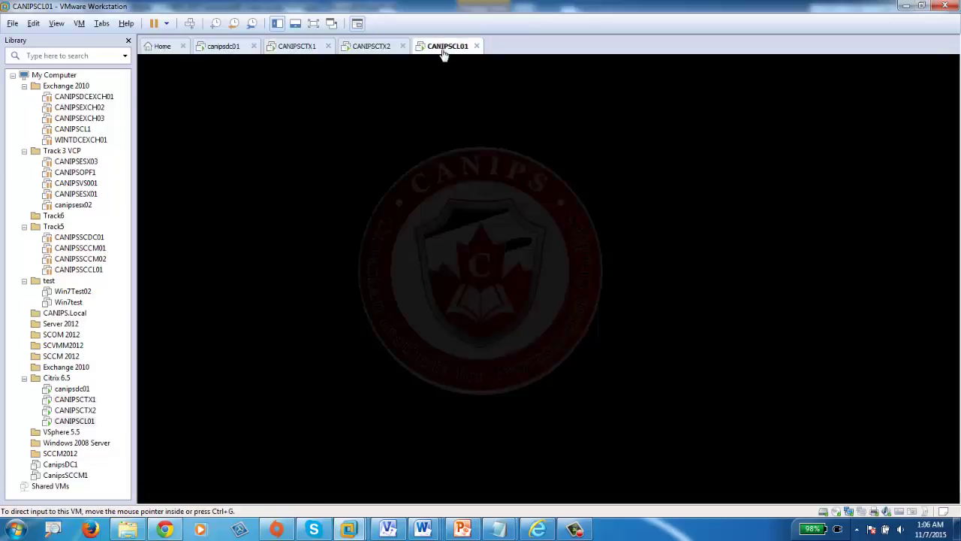
double_click(160, 259)
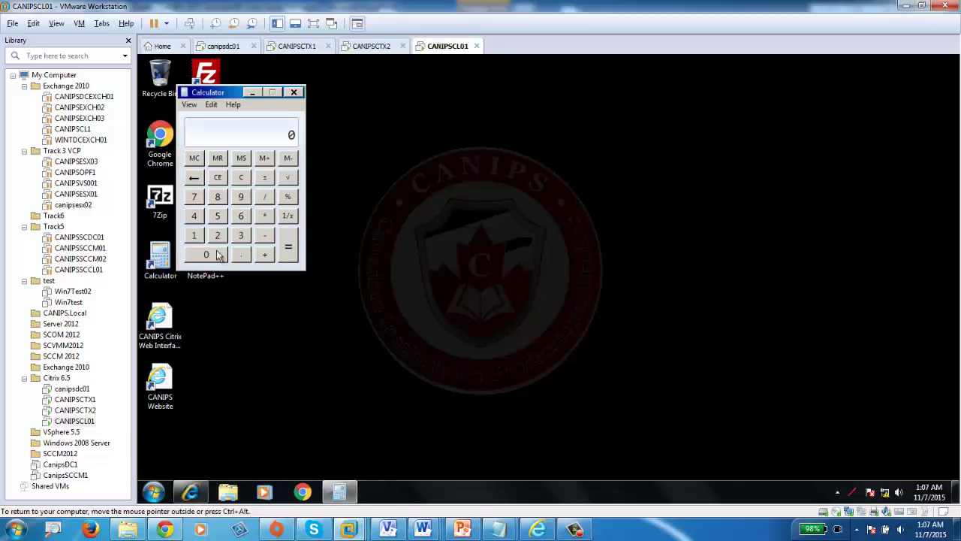
left_click_drag(216, 96, 608, 164)
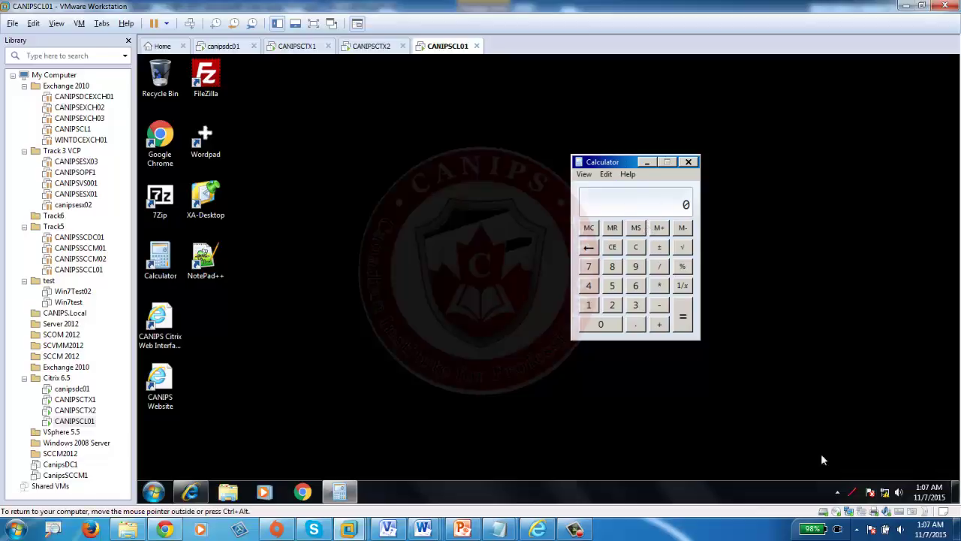
Open the Citrix Connection Center to view the client's active ICA connections.
left_click(838, 493)
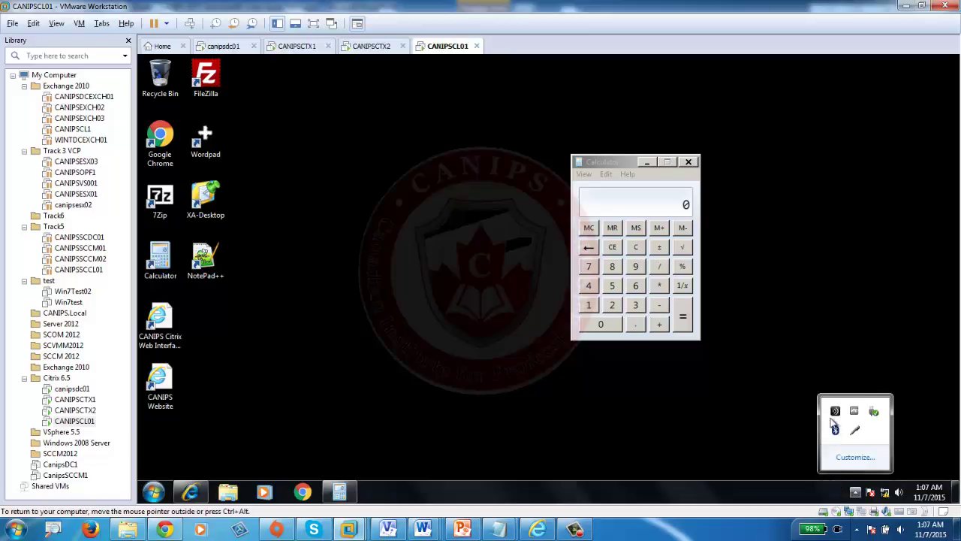
right_click(835, 413)
mouse_move(871, 344)
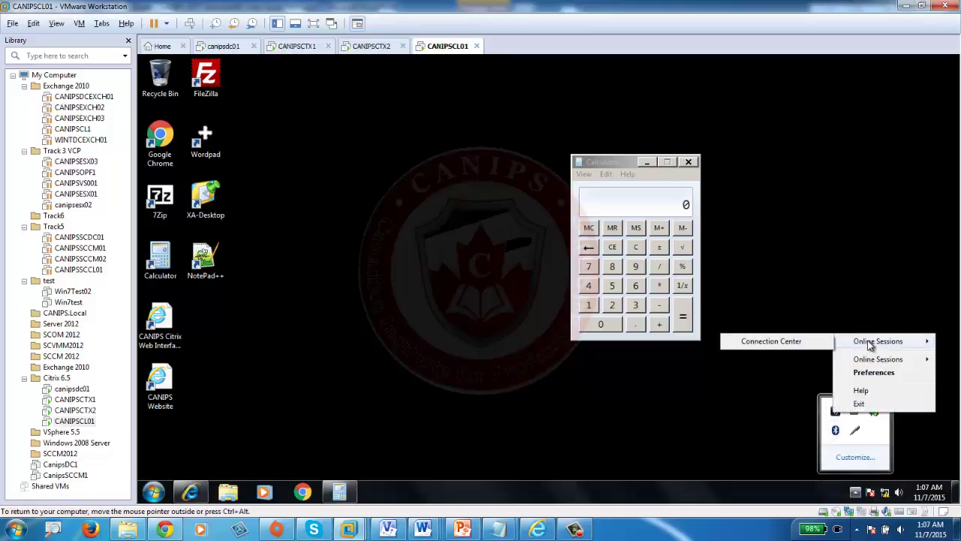
left_click(785, 345)
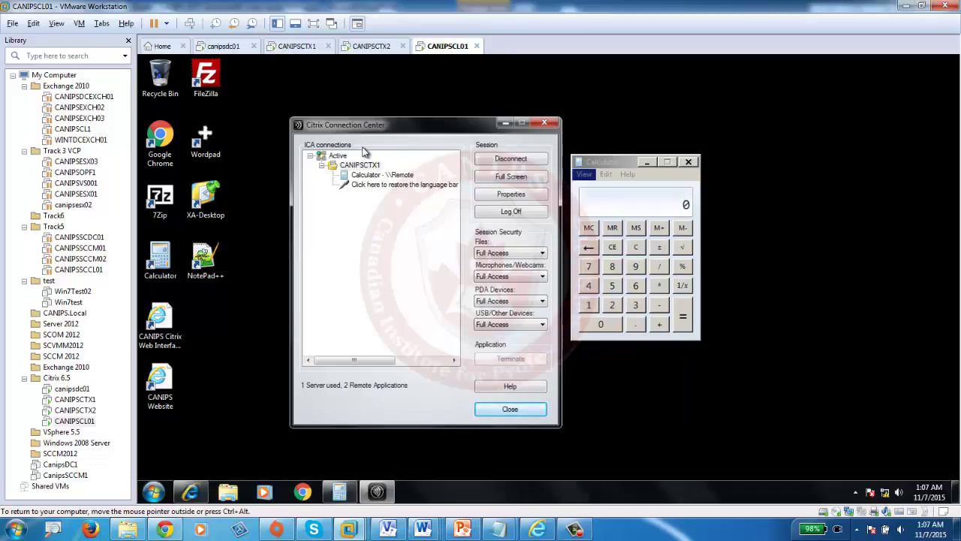
Return to the New Policy wizard on CANIPSCTX1, move it off the console tree and read the Session reliability connections description.
left_click(299, 46)
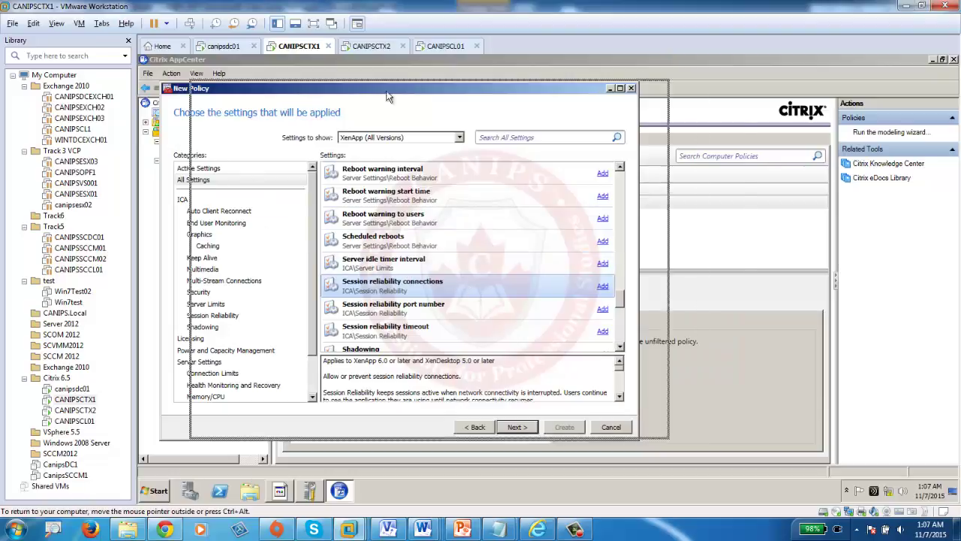
left_click_drag(353, 89, 580, 99)
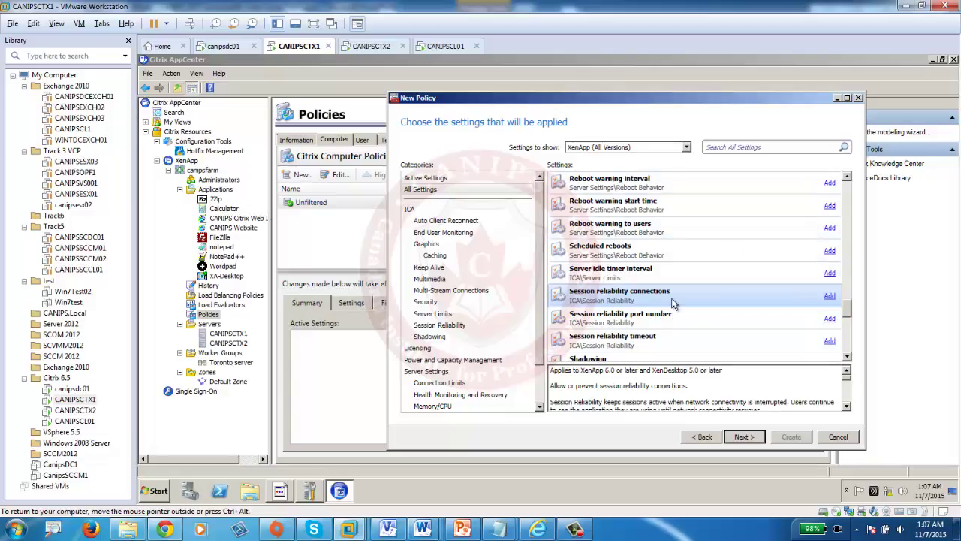
left_click(443, 47)
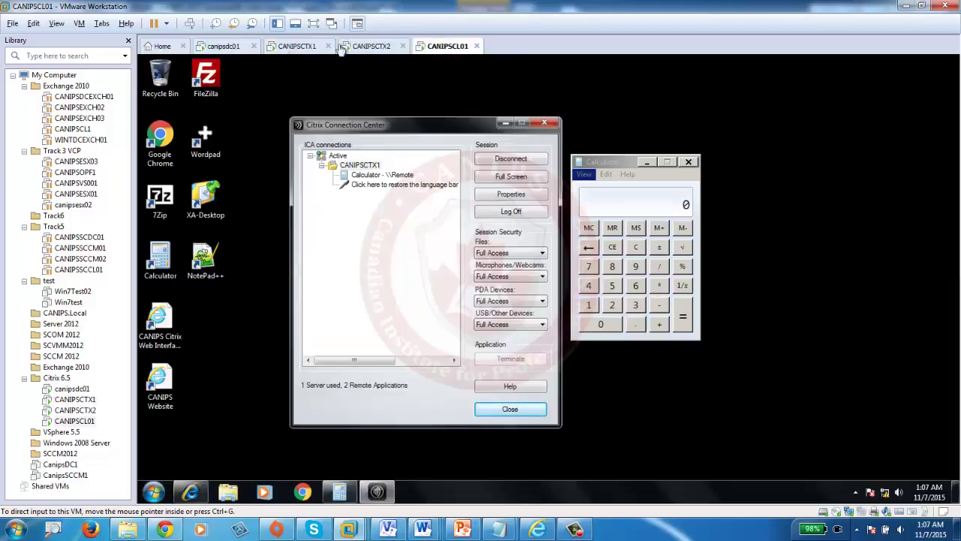
left_click(298, 46)
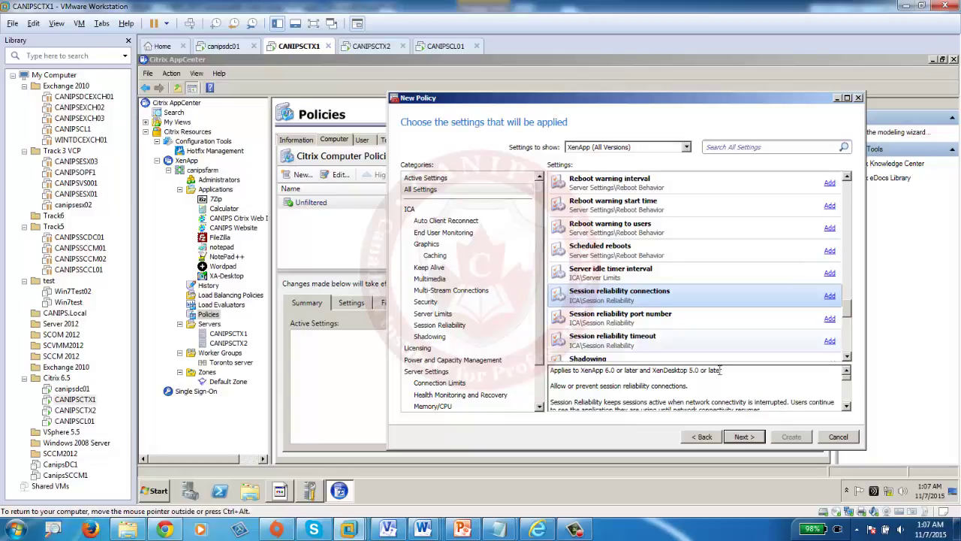
left_click(847, 406)
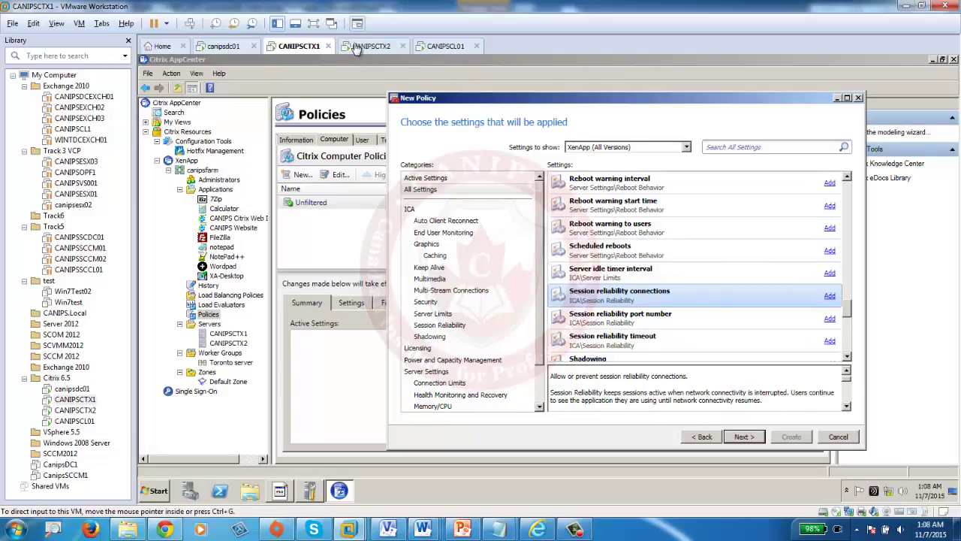
On the CANIPSCL01 virtual machine, close the Citrix Connection Center and disconnect the virtual network adapter while Calculator is running.
left_click(442, 46)
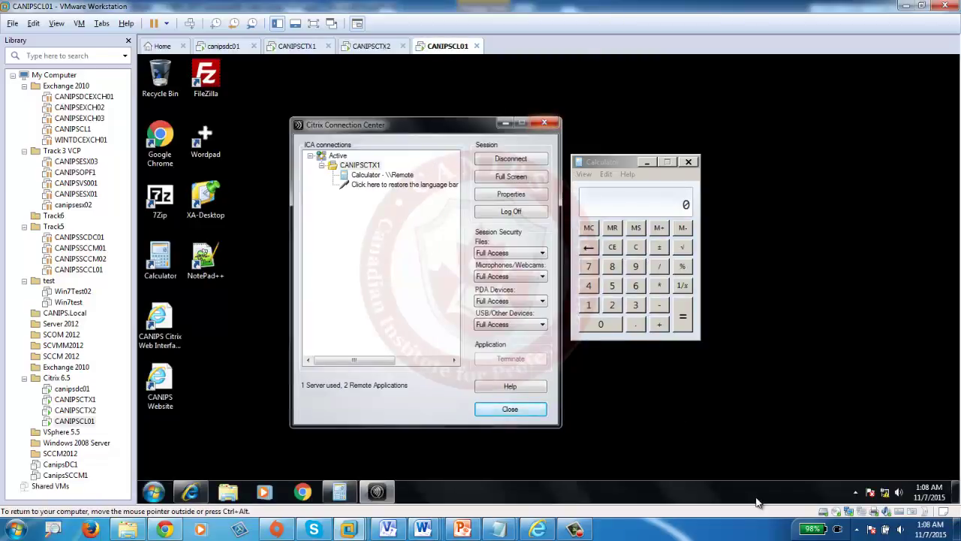
left_click(545, 123)
right_click(851, 511)
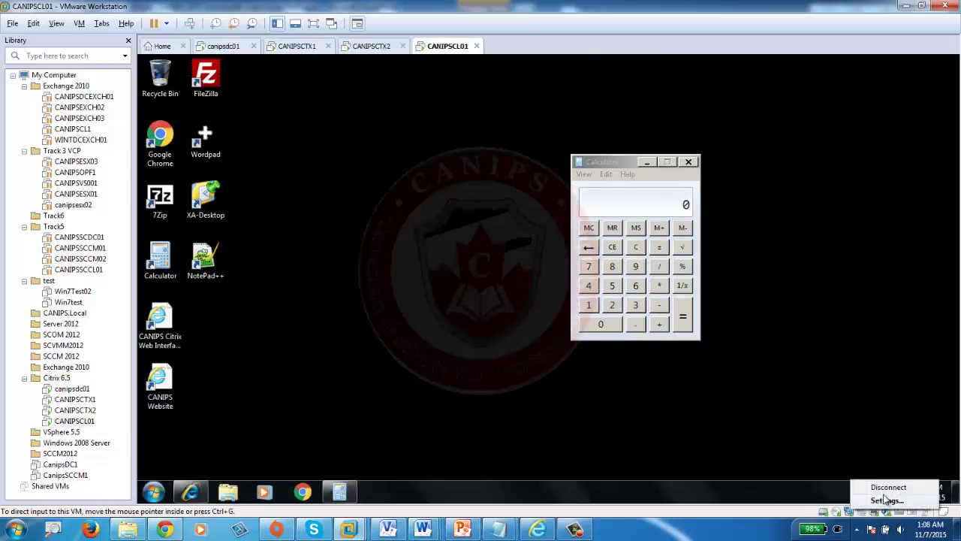
left_click(876, 491)
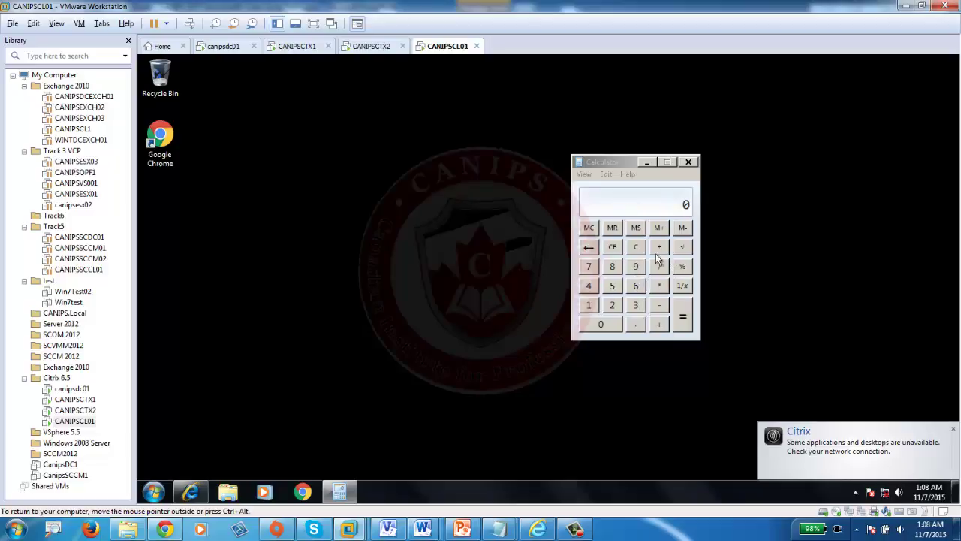
right_click(851, 514)
left_click(888, 490)
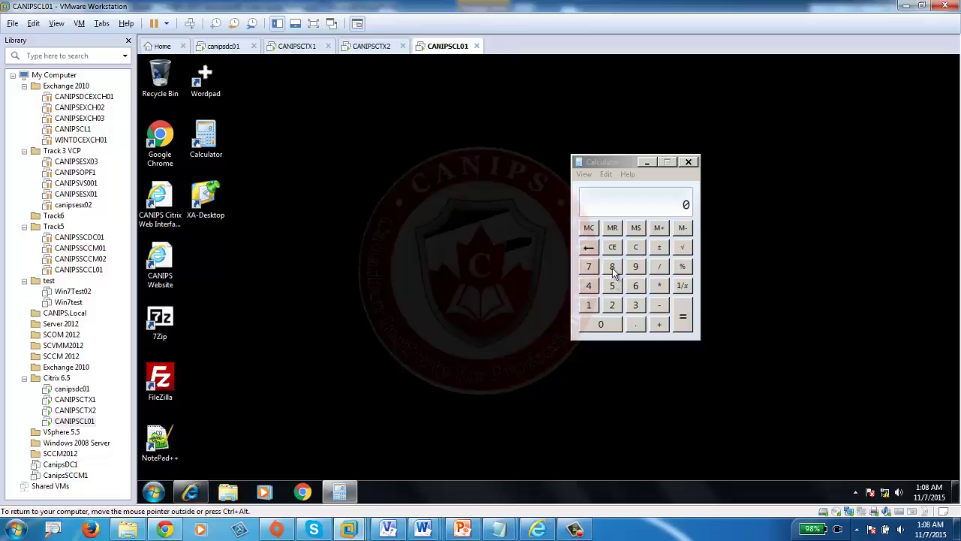
type("99 / 886666588885555")
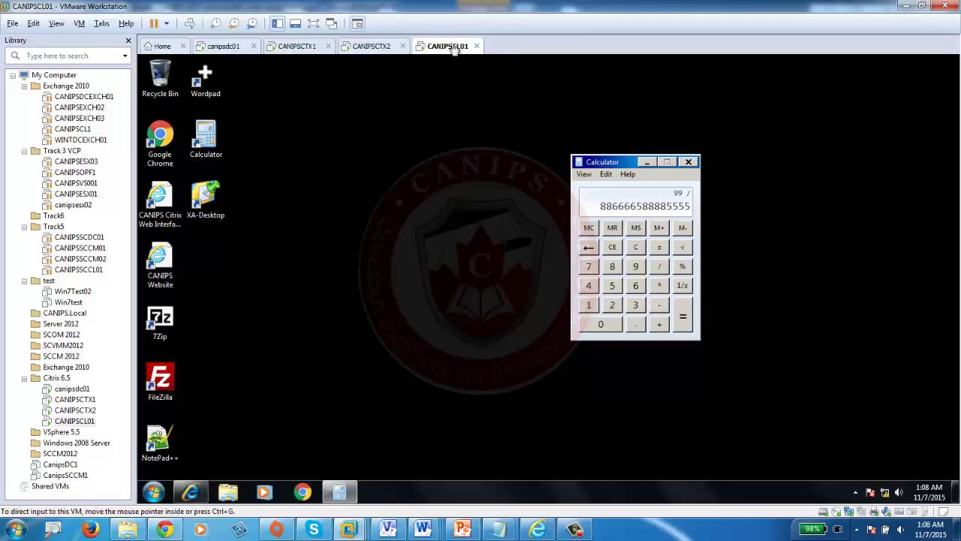
Back on CANIPSCTX1, add Session reliability connections to the new policy as Prohibited and proceed to the policy filters.
left_click(304, 47)
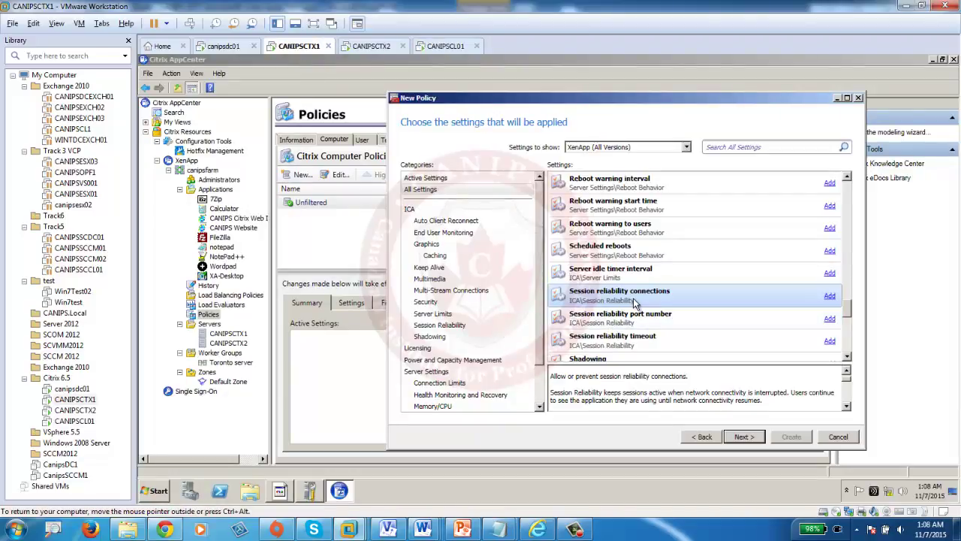
left_click(830, 295)
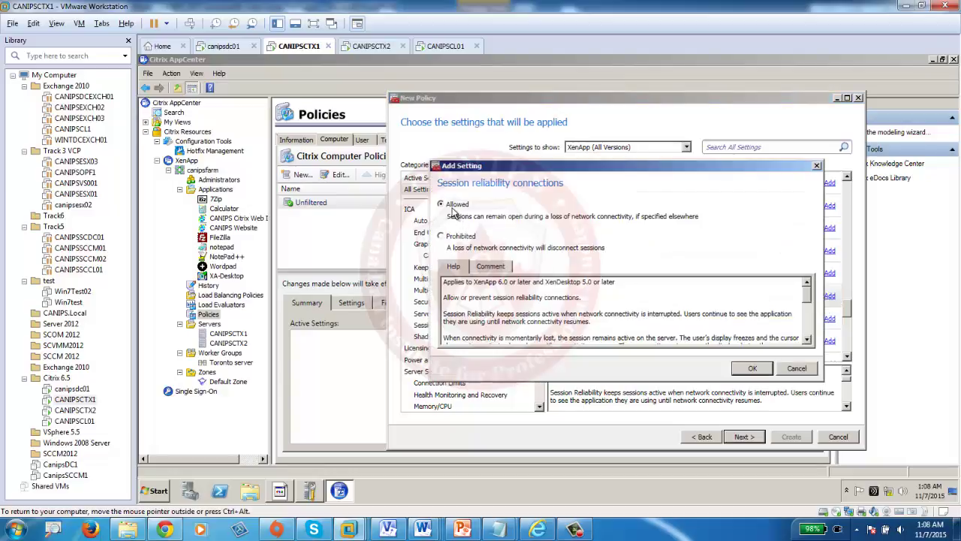
left_click(453, 237)
left_click(752, 368)
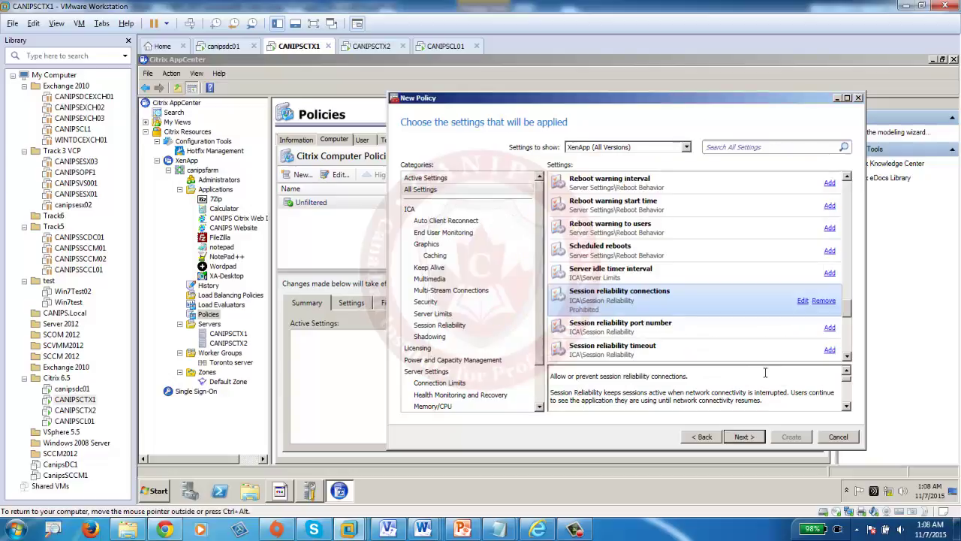
left_click(742, 437)
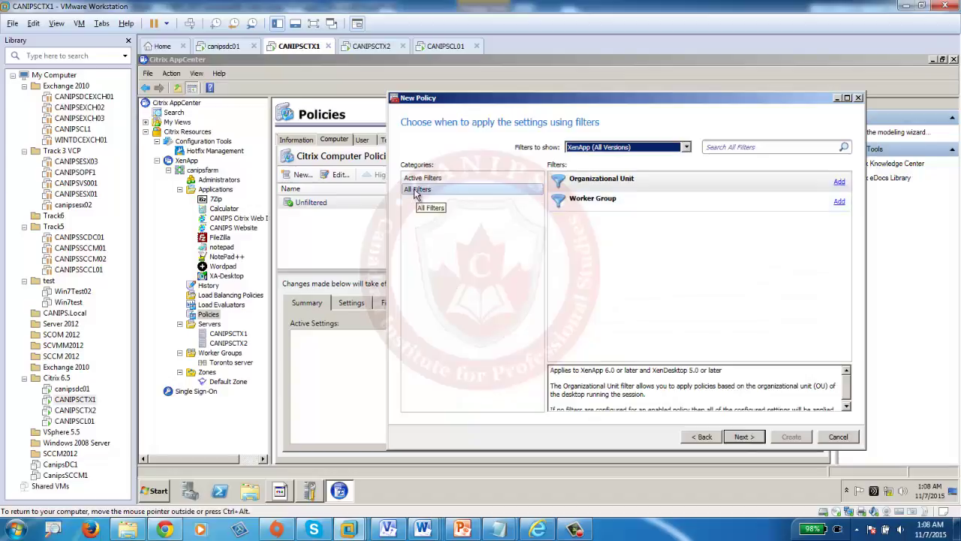
Add a Worker Group filter to the policy with an enabled Allow element for the Toronto server worker group.
left_click(839, 201)
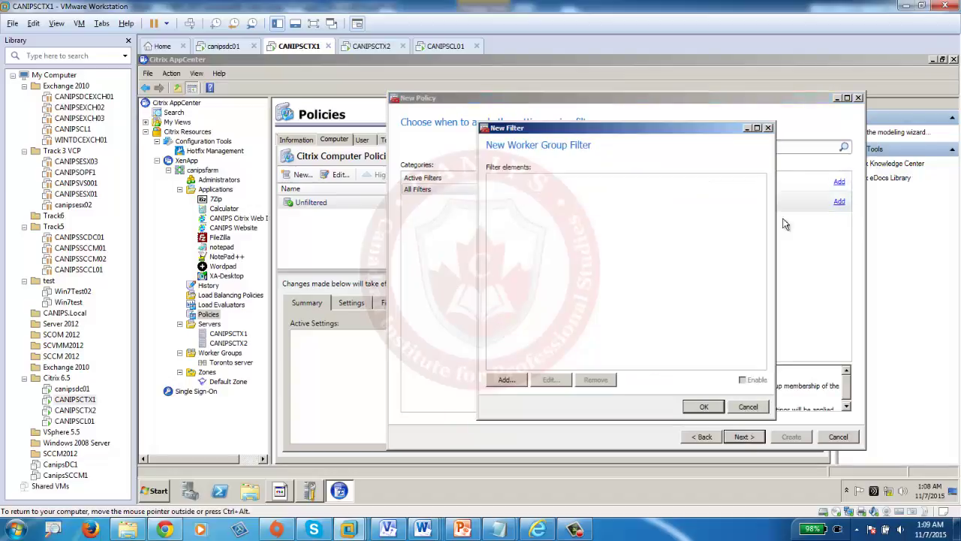
left_click(515, 385)
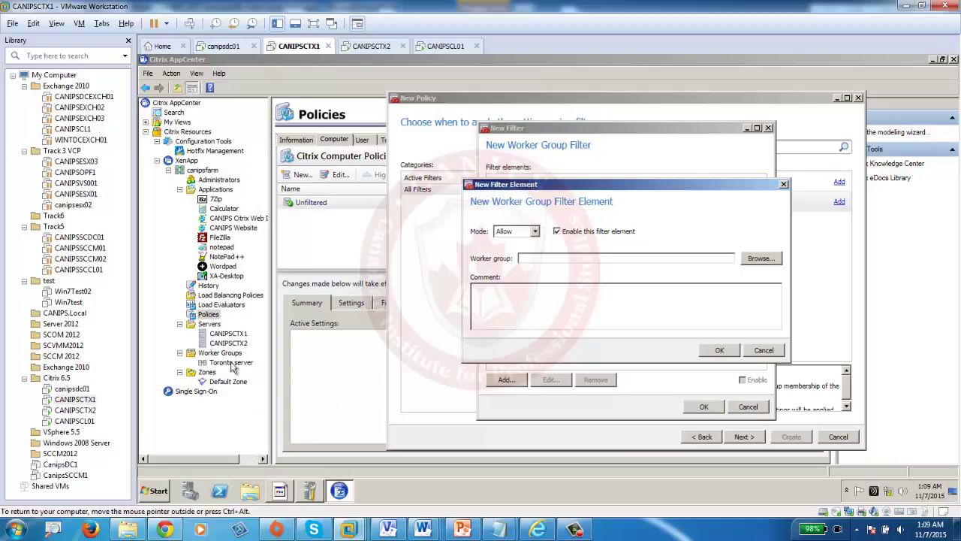
left_click_drag(460, 142, 590, 75)
left_click(487, 118)
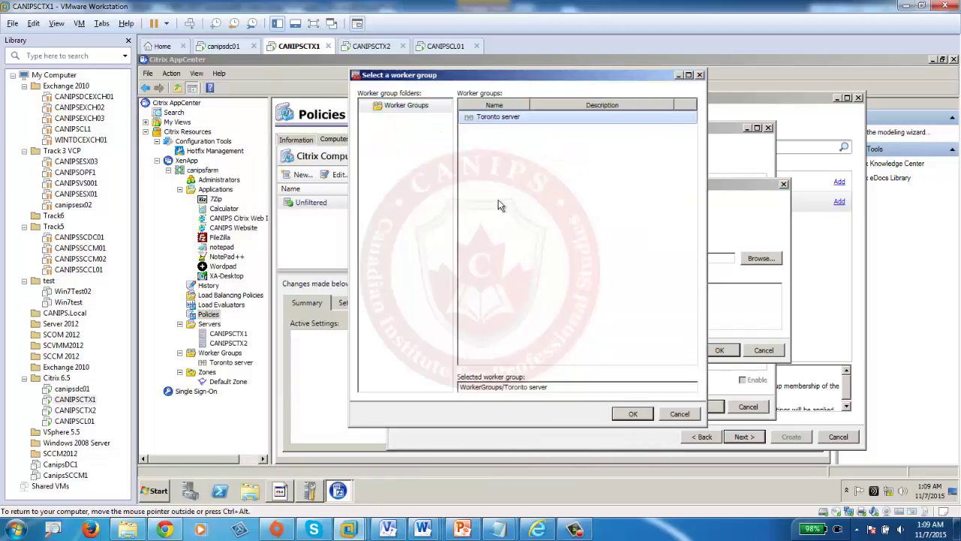
left_click(631, 415)
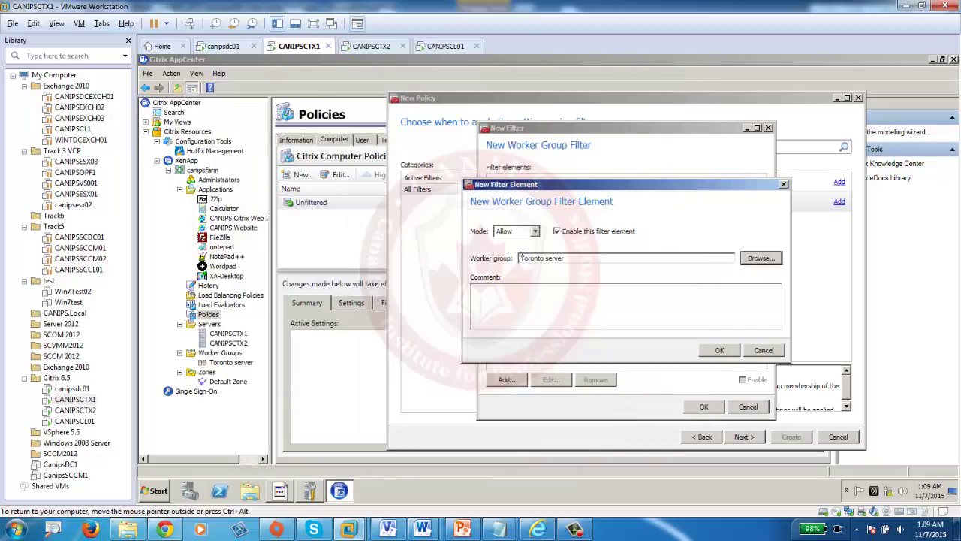
left_click(719, 350)
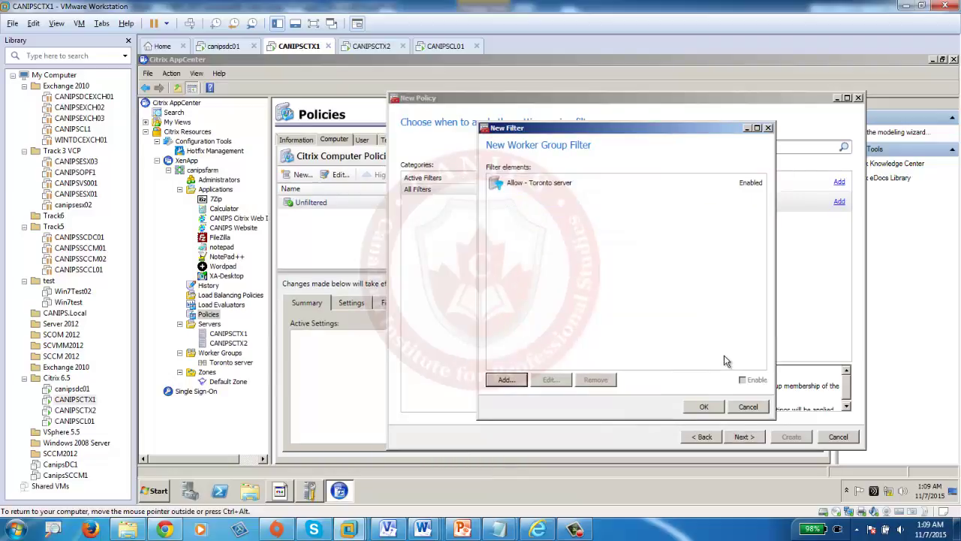
left_click(706, 409)
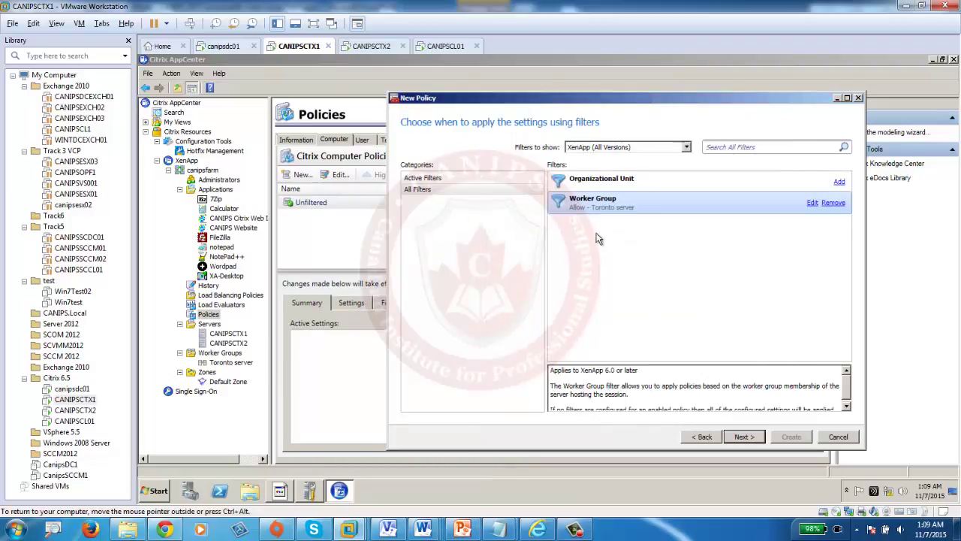
Create the enabled CustomTorontoP1 policy and raise its priority above the Unfiltered policy.
left_click(742, 437)
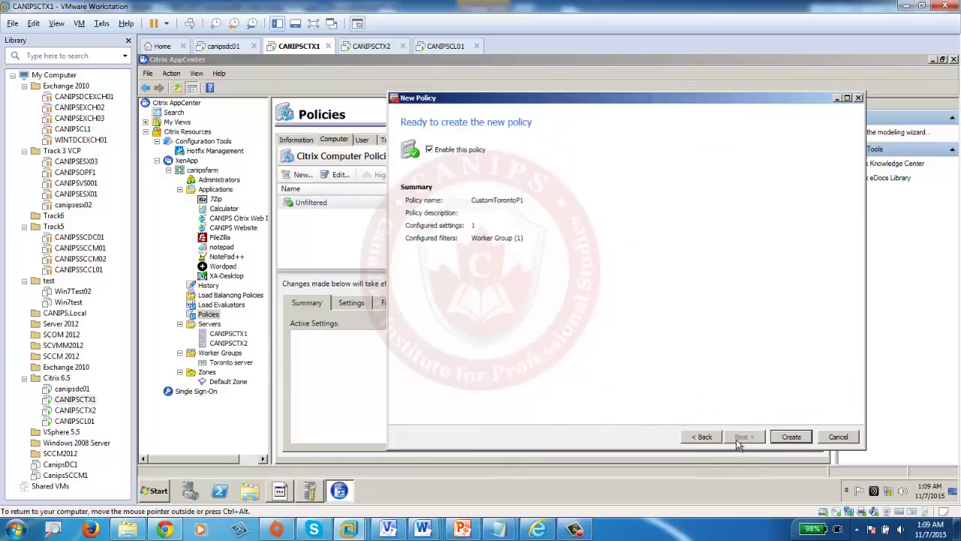
left_click(791, 437)
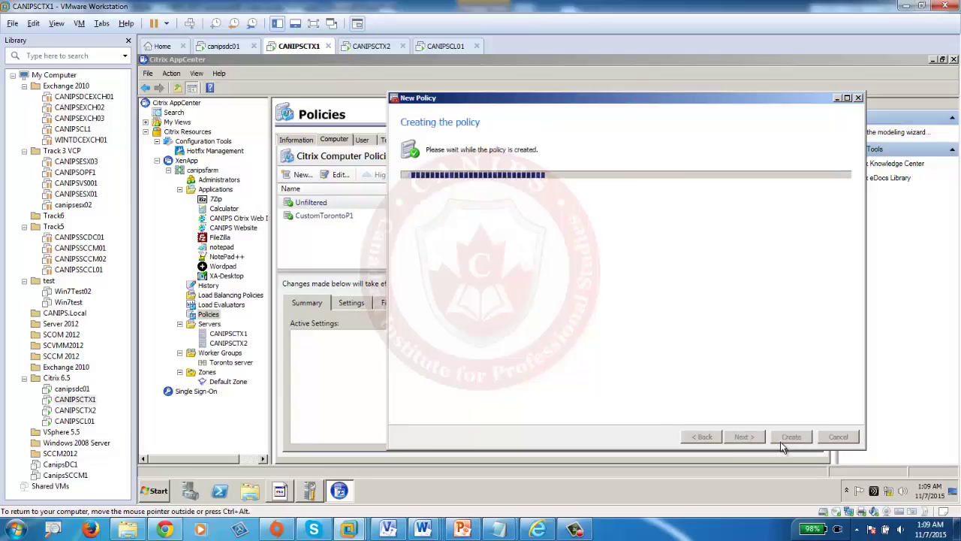
left_click(334, 217)
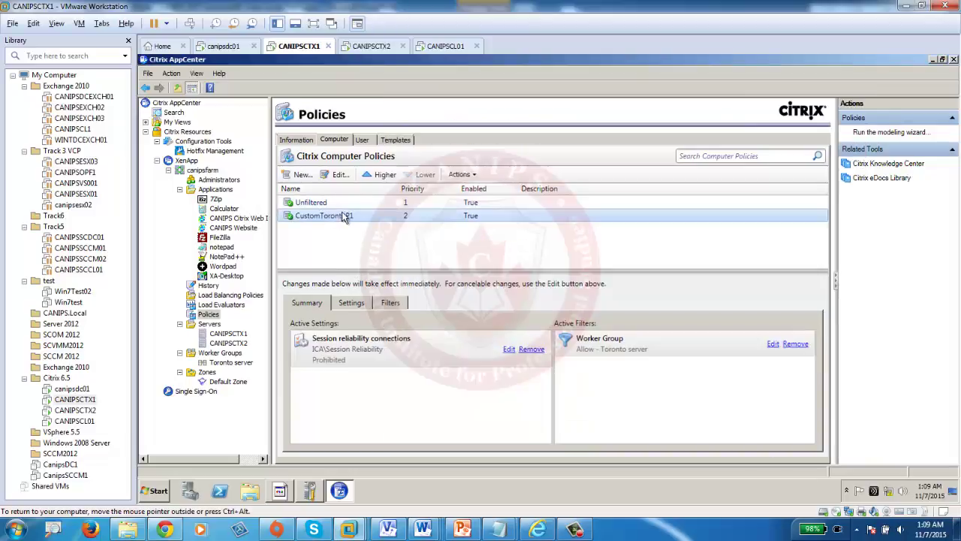
left_click(370, 180)
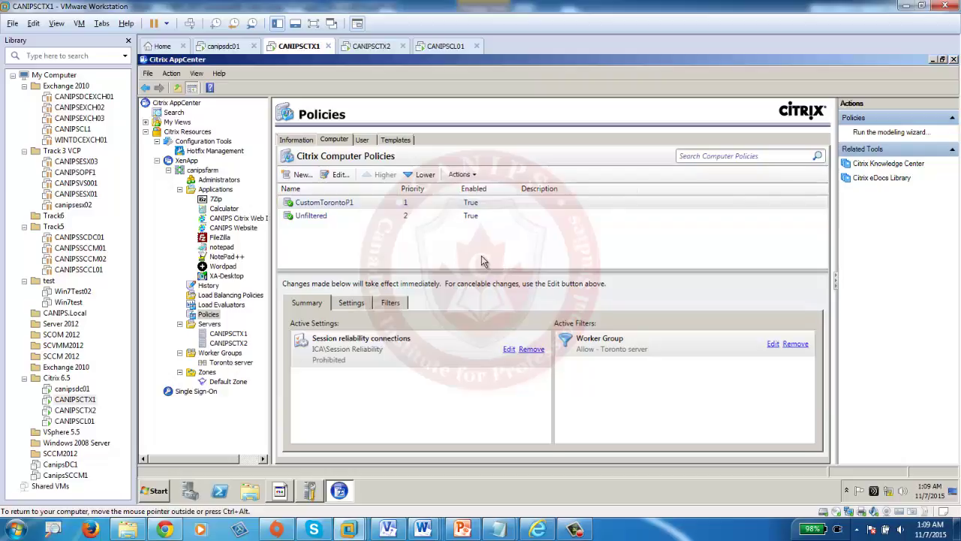
Switch to the CANIPSCL01 virtual machine and run gpupdate to refresh its group policy.
left_click(447, 46)
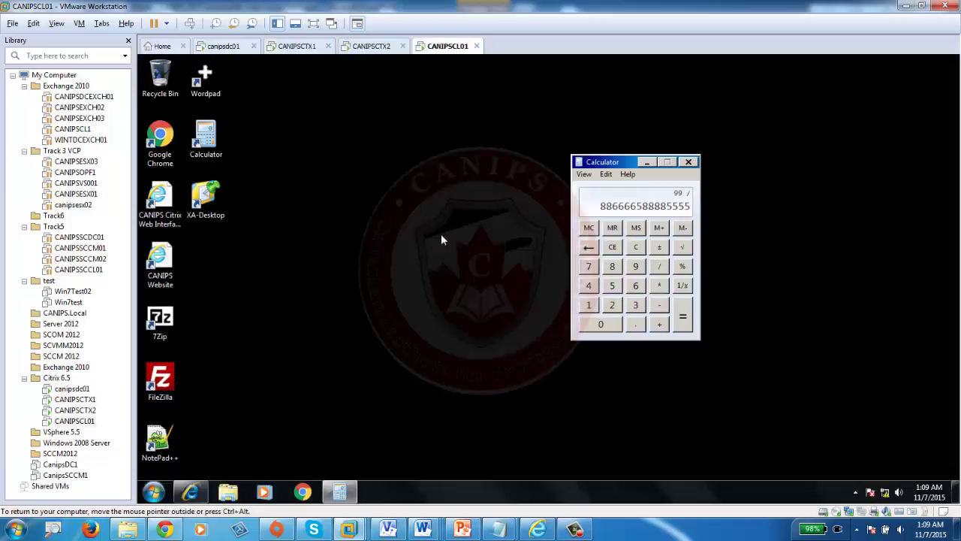
left_click(154, 492)
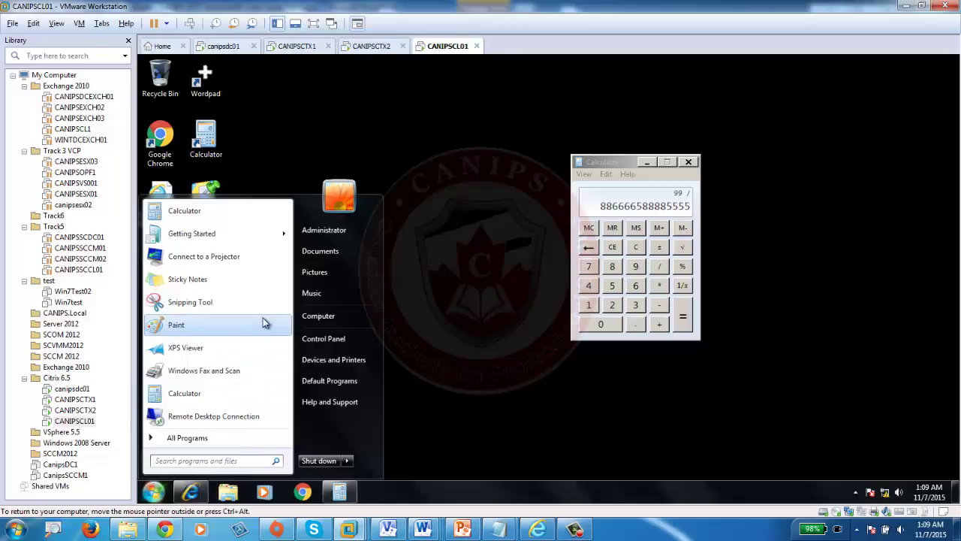
left_click(213, 462)
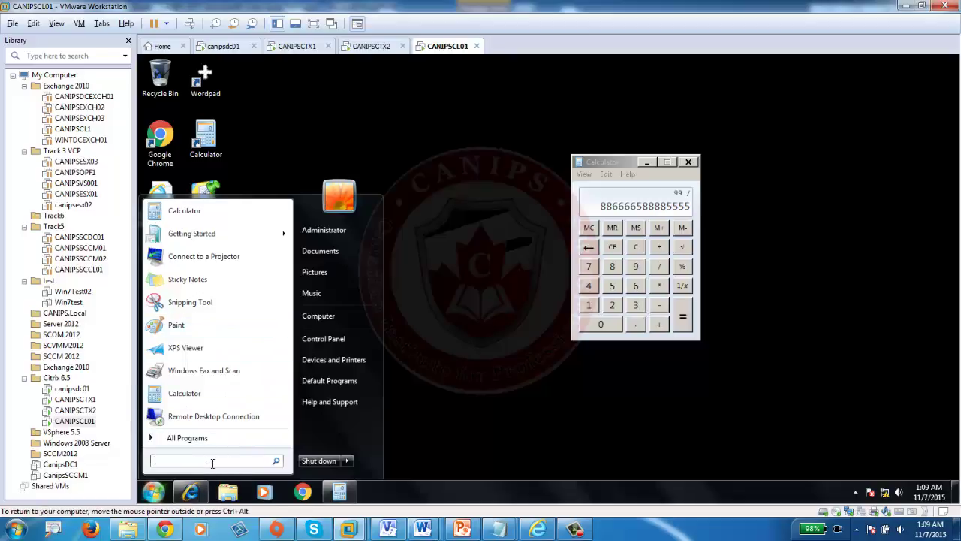
type("g")
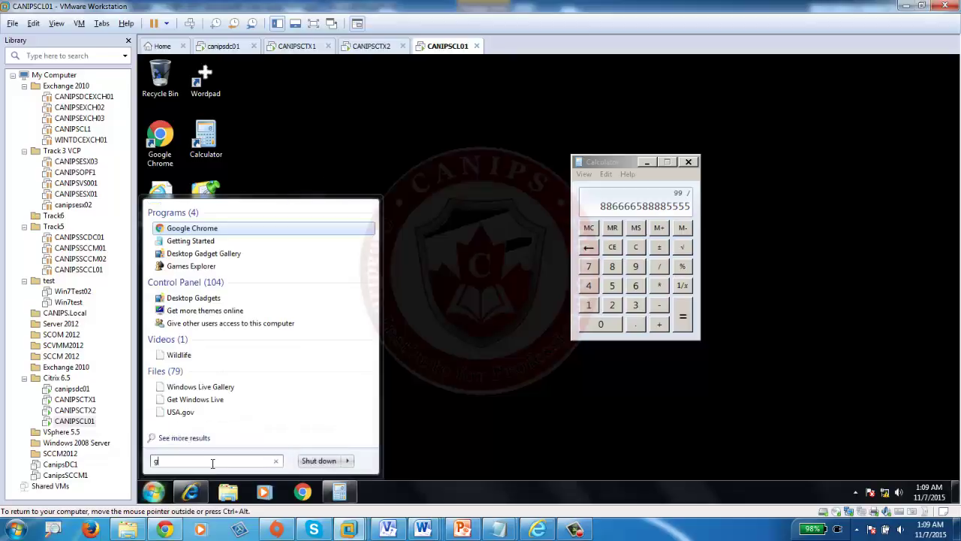
type("pupdate")
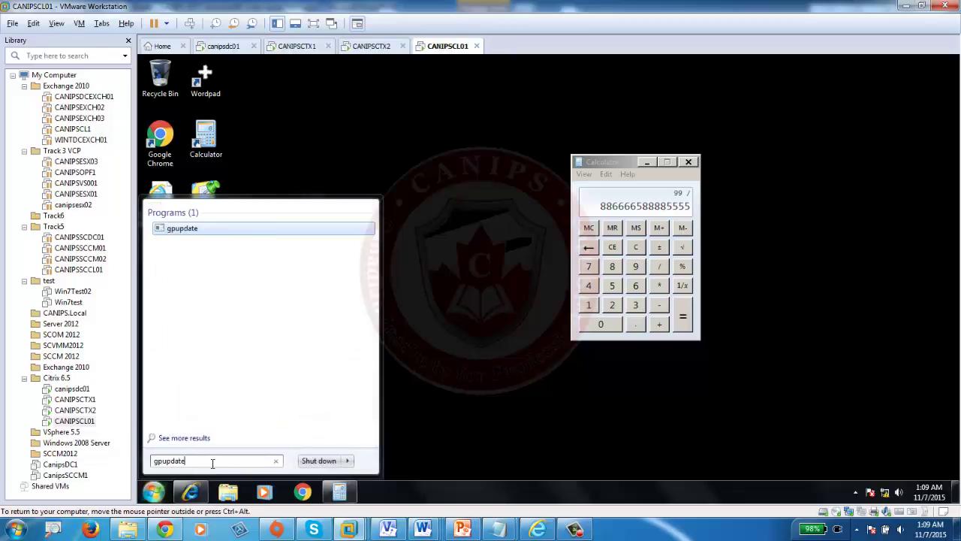
key("Return")
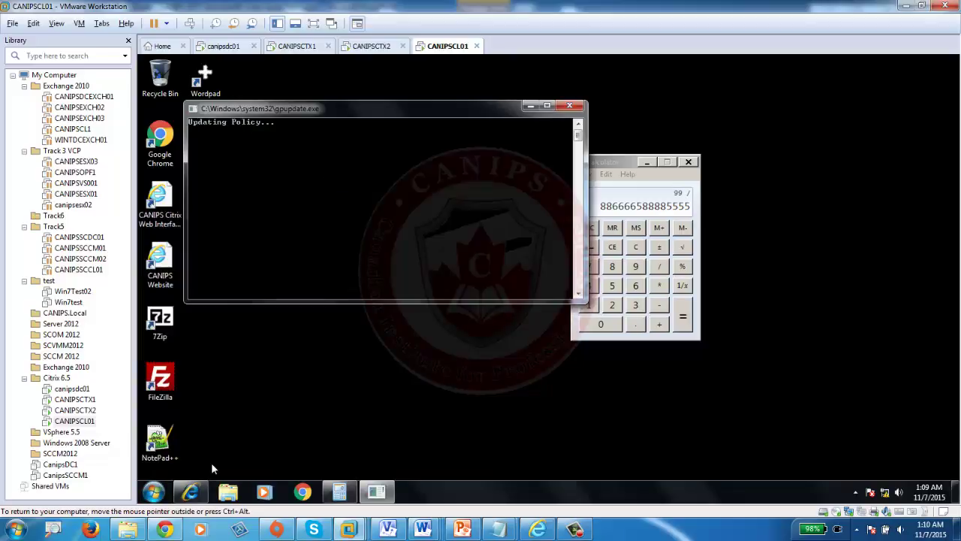
Log off the active CANIPSCTX1 session through the Citrix Connection Center, then close the Connection Center.
left_click(855, 492)
right_click(835, 412)
mouse_move(890, 355)
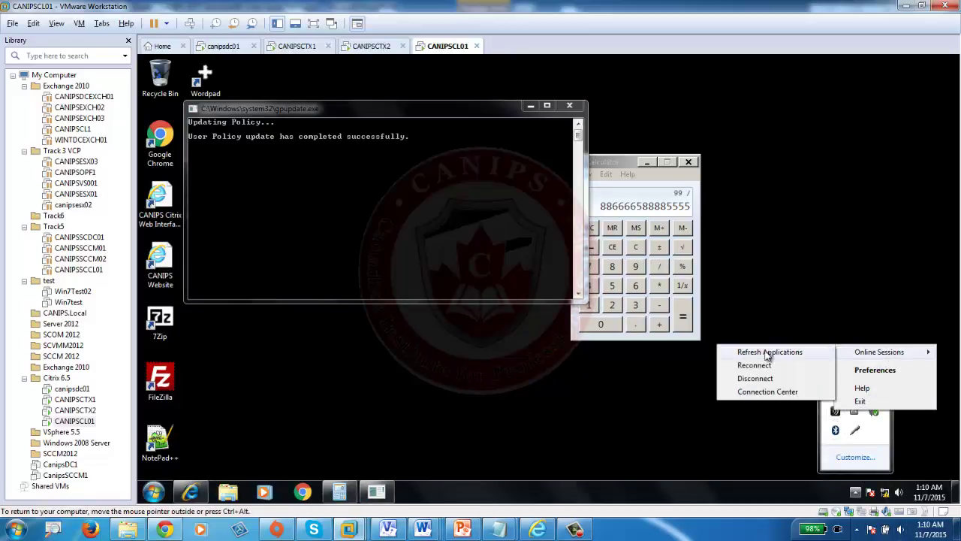
left_click(766, 391)
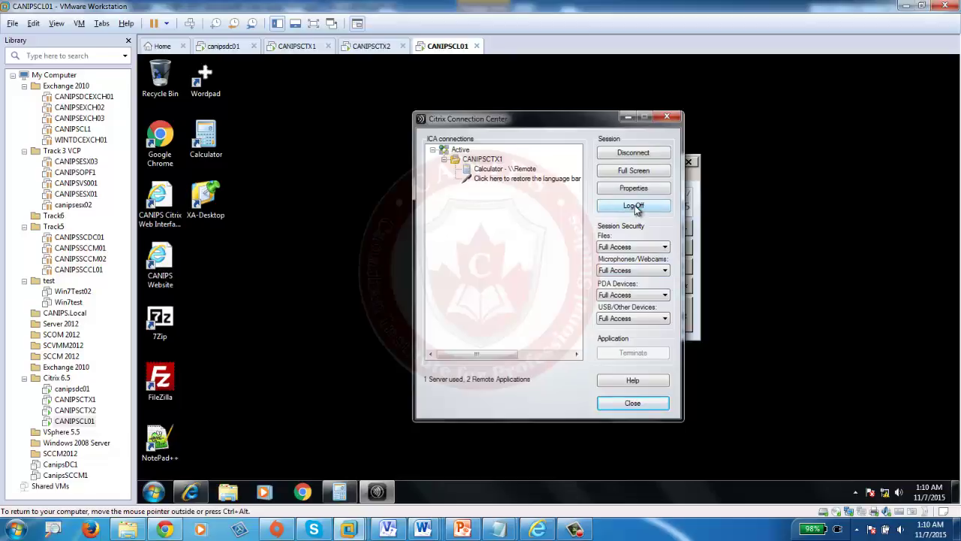
left_click(634, 208)
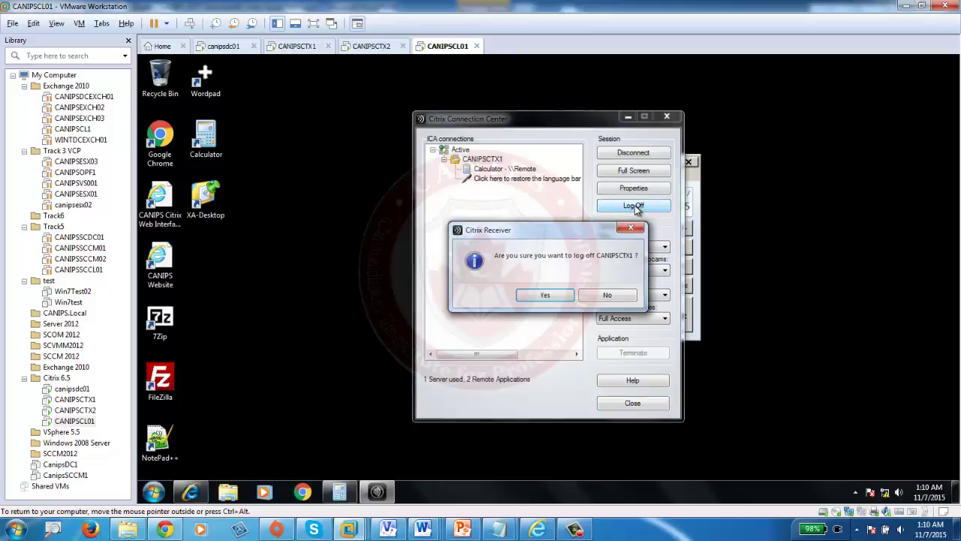
left_click(545, 296)
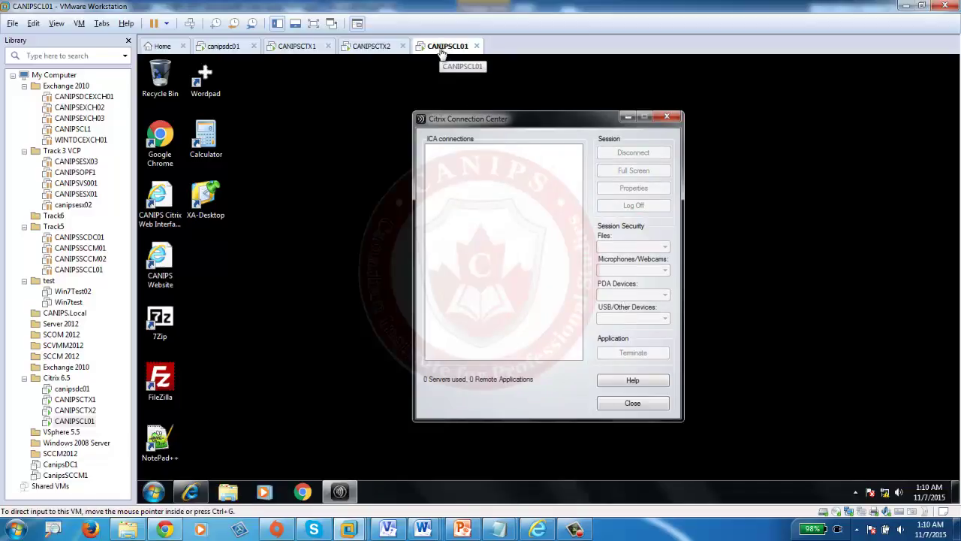
left_click(633, 404)
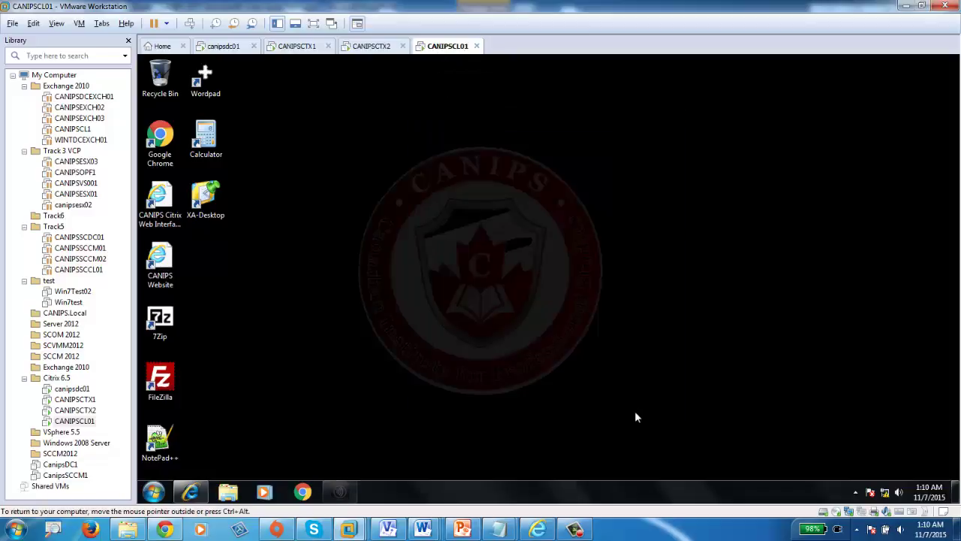
Relaunch the published Calculator, placing it clear of the desktop icons, and disconnect the CANIPSCL01 network adapter.
double_click(204, 130)
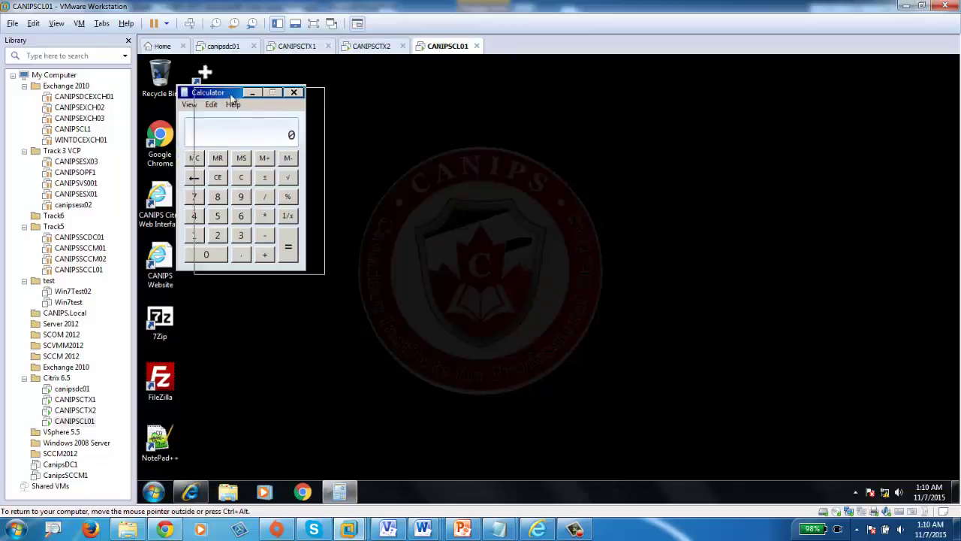
left_click_drag(213, 92, 568, 124)
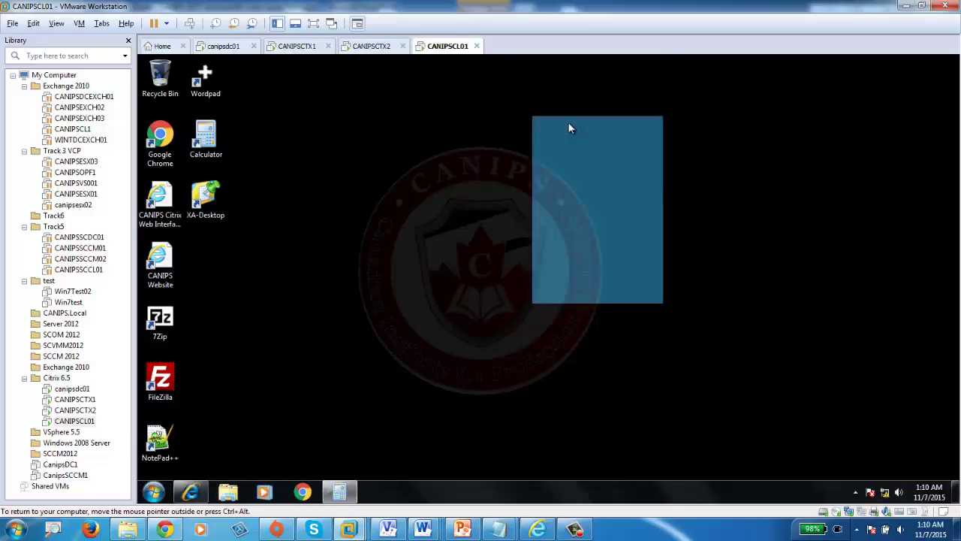
left_click(849, 512)
left_click(877, 489)
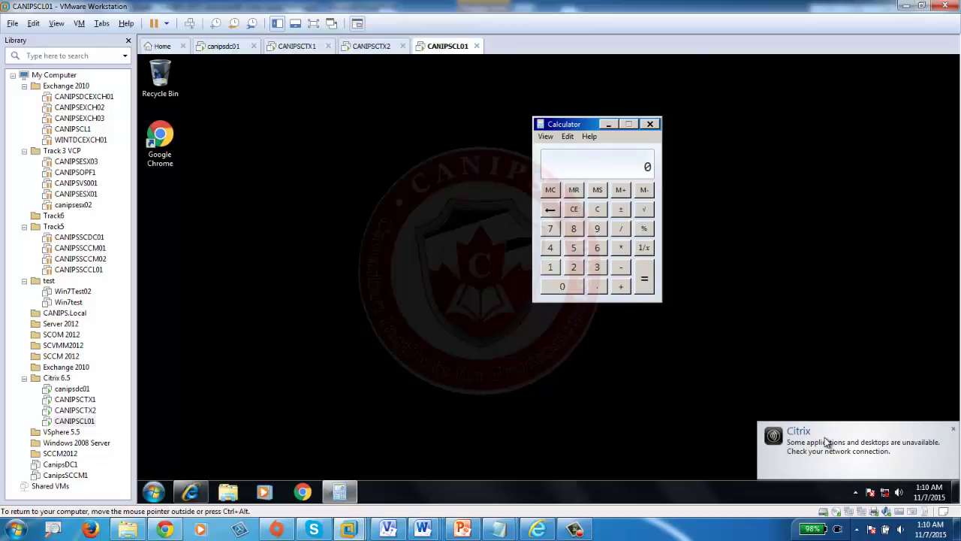
Open the Citrix Connection Center on CANIPSCL01 and move it aside so the Calculator window is uncovered.
left_click(856, 493)
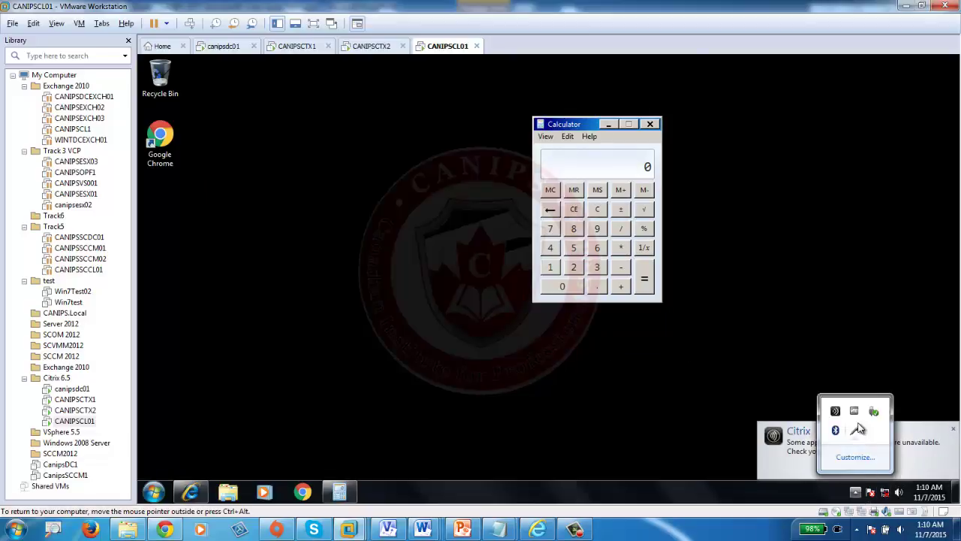
right_click(834, 411)
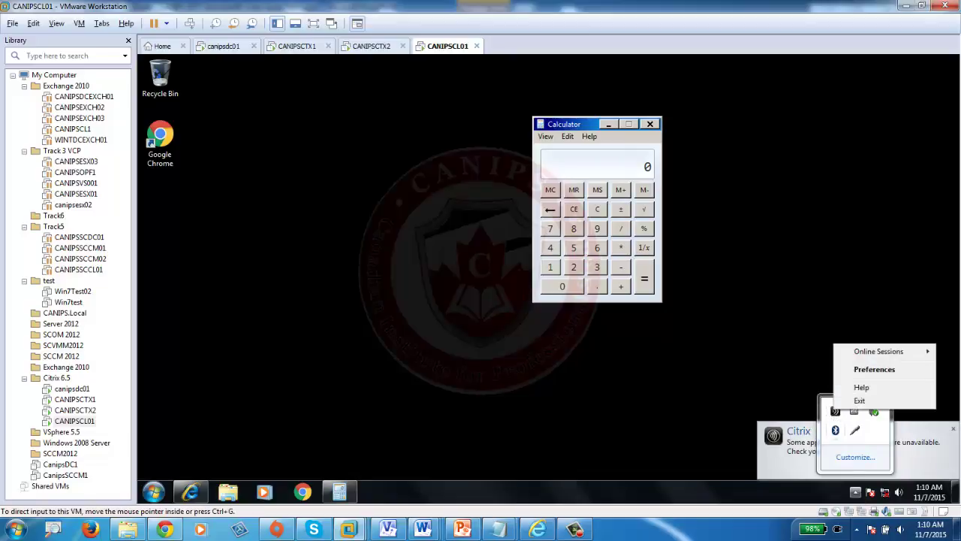
mouse_move(900, 353)
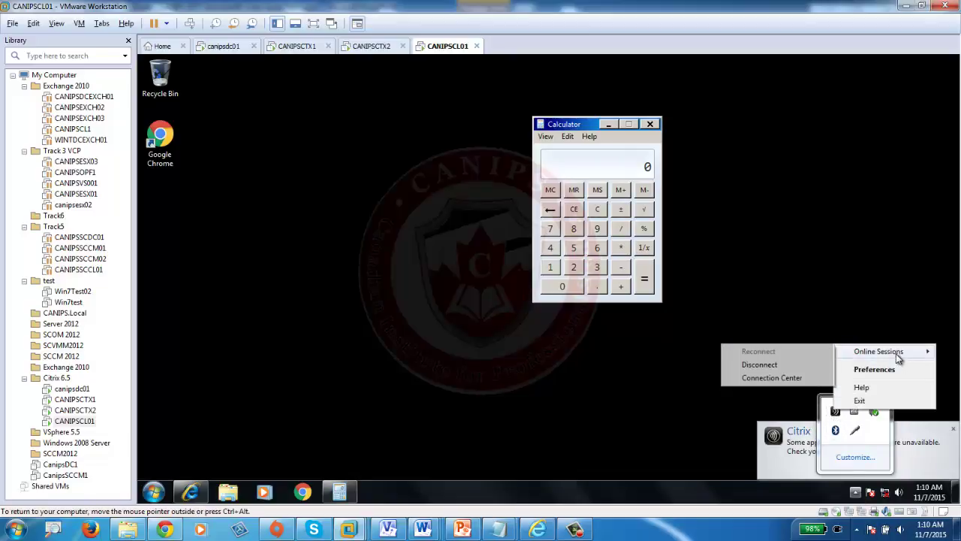
left_click(759, 379)
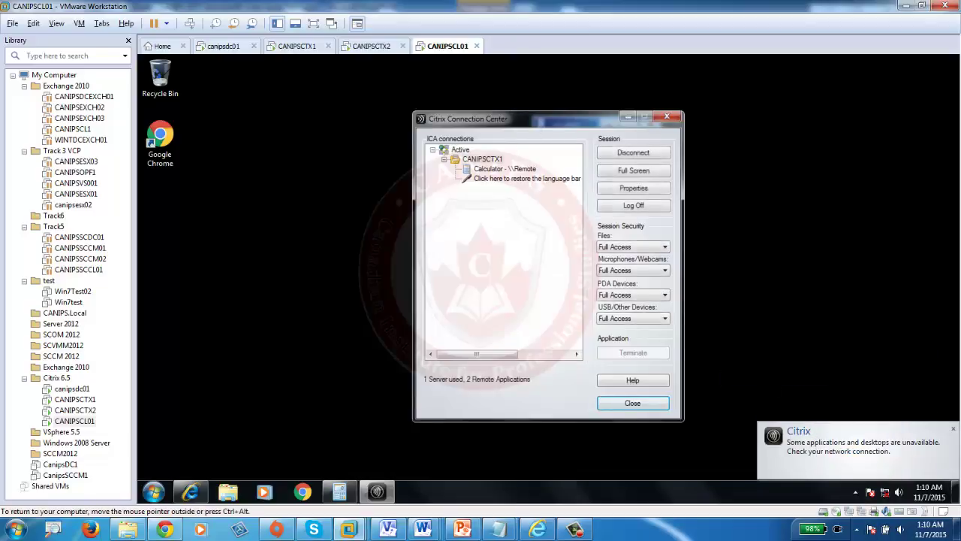
left_click_drag(528, 122, 400, 141)
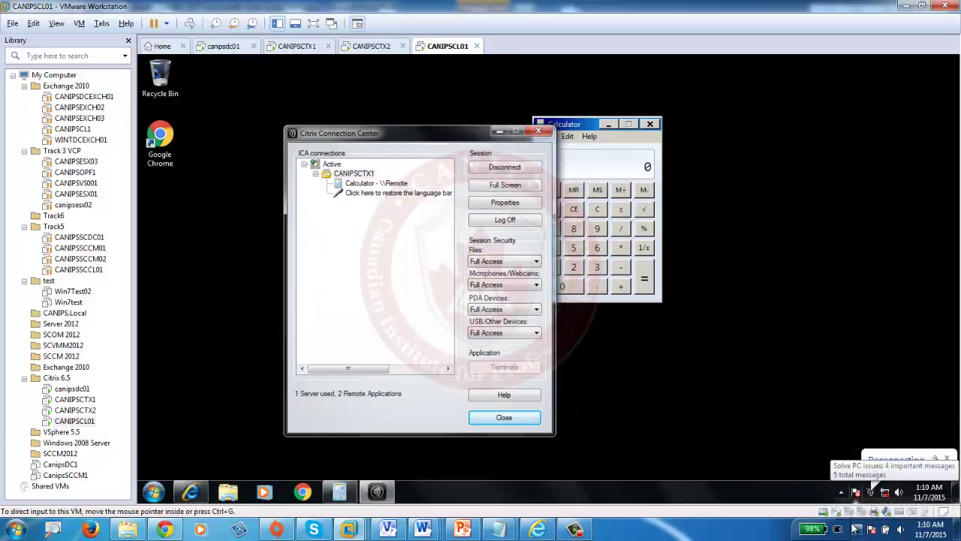
Reconnect the CANIPSCL01 virtual machine's network adapter.
left_click(869, 492)
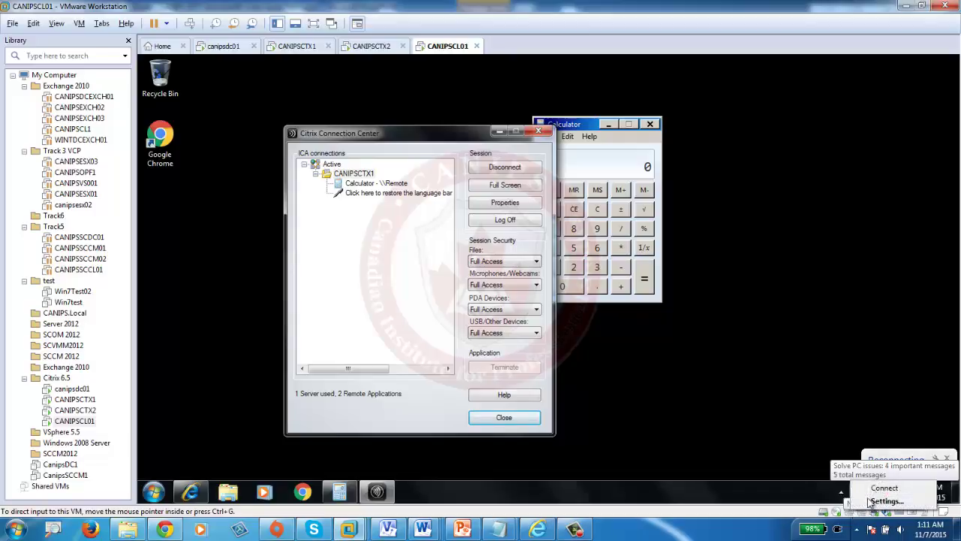
left_click(871, 488)
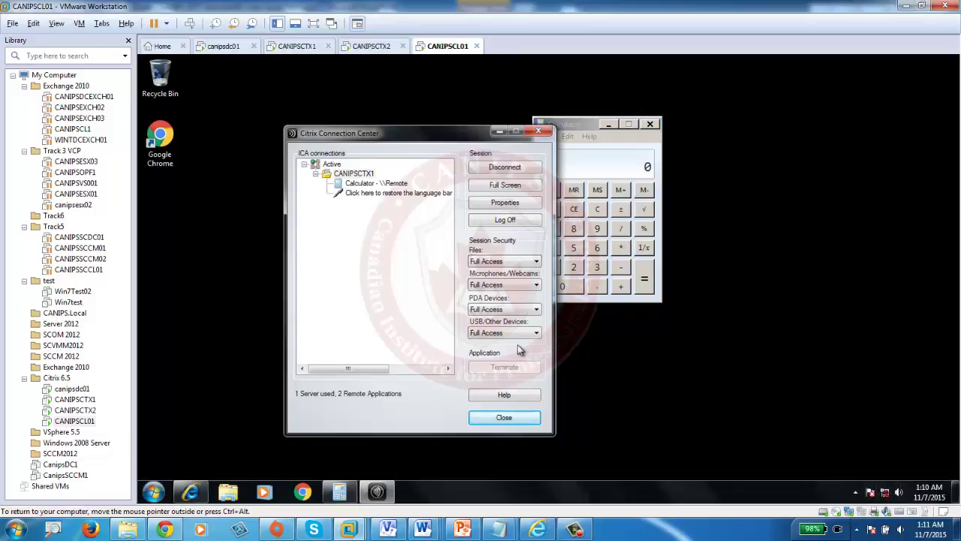
right_click(437, 46)
mouse_move(505, 73)
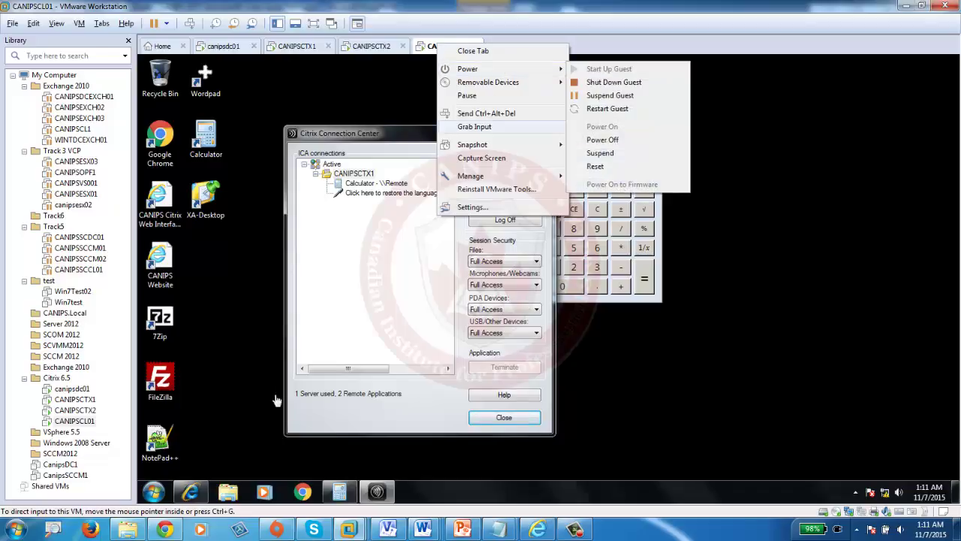
left_click(155, 491)
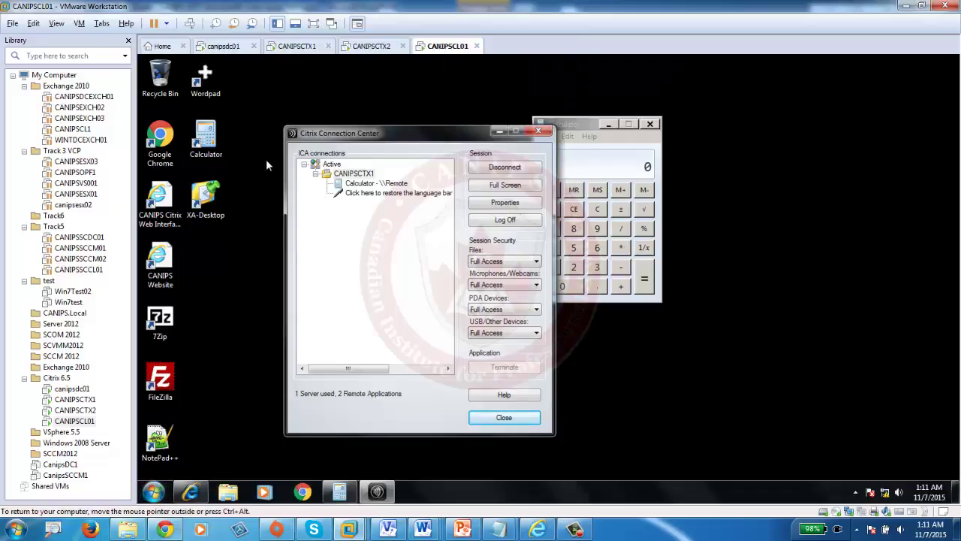
Switch to the CANIPSCTX1 virtual machine and run gpupdate in a Command Prompt to refresh its group policy.
left_click(295, 47)
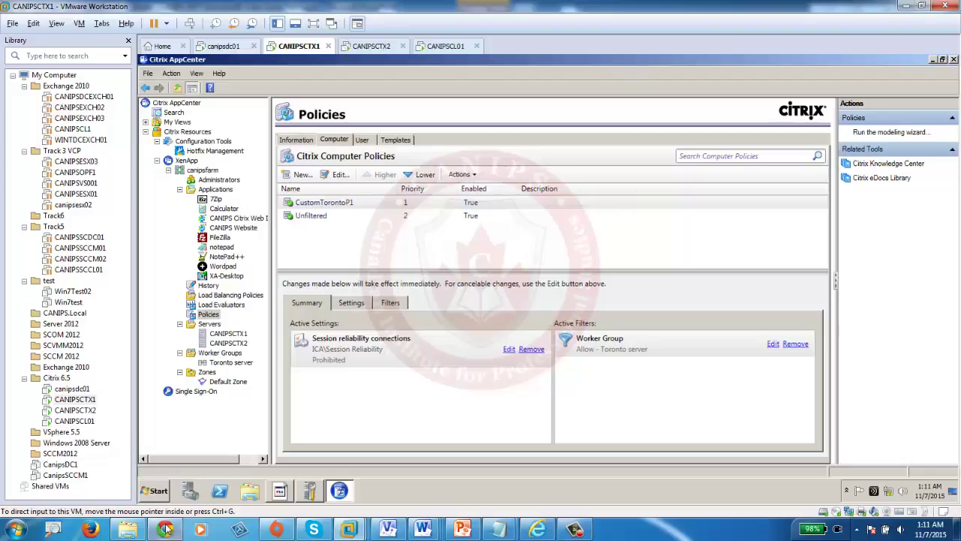
left_click(155, 491)
left_click(181, 266)
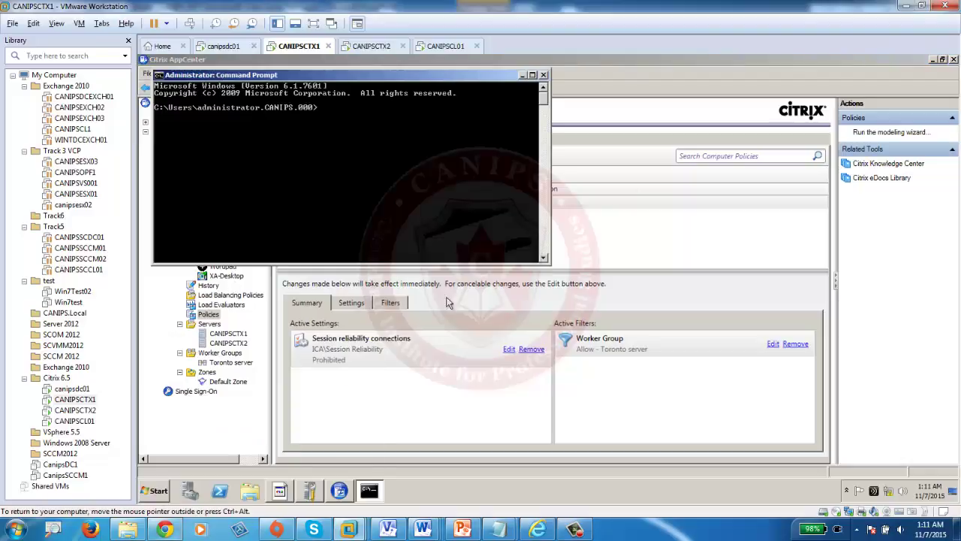
type("c")
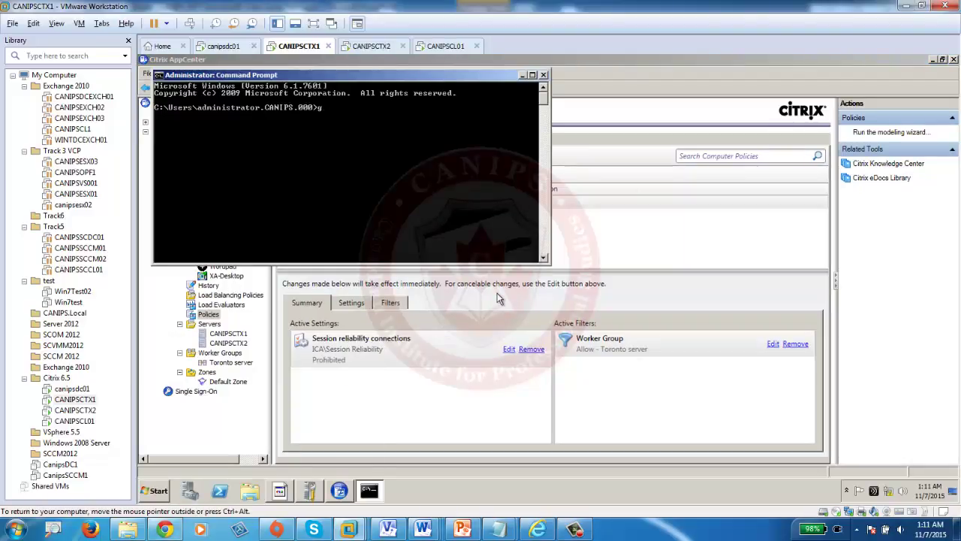
key("Return")
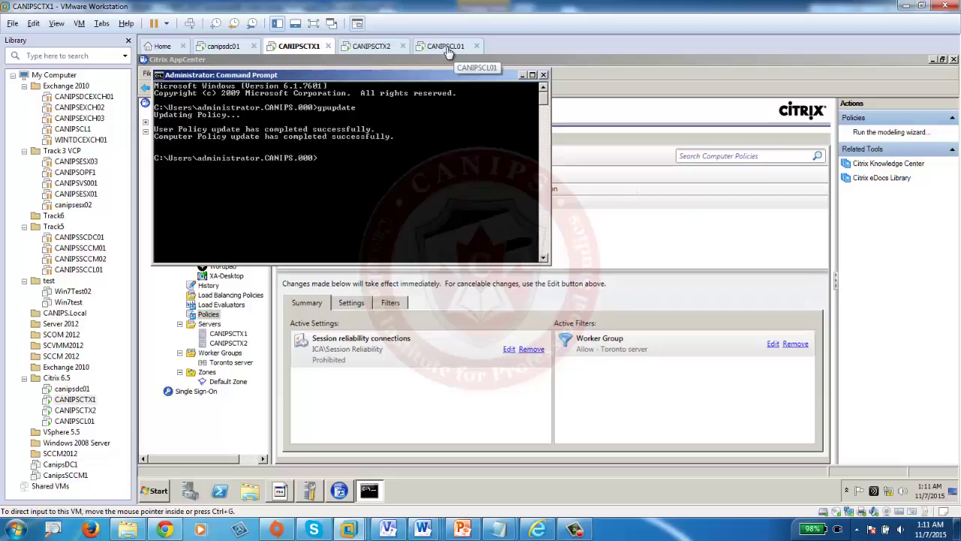
On CANIPSCL01, log off the CANIPSCTX1 session through the Connection Center and relaunch the published Calculator.
left_click(371, 47)
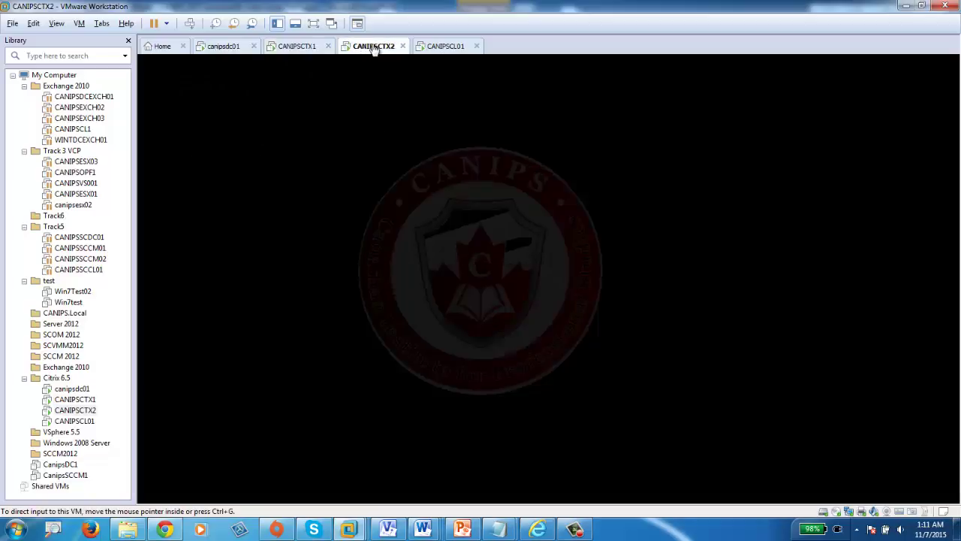
left_click(443, 48)
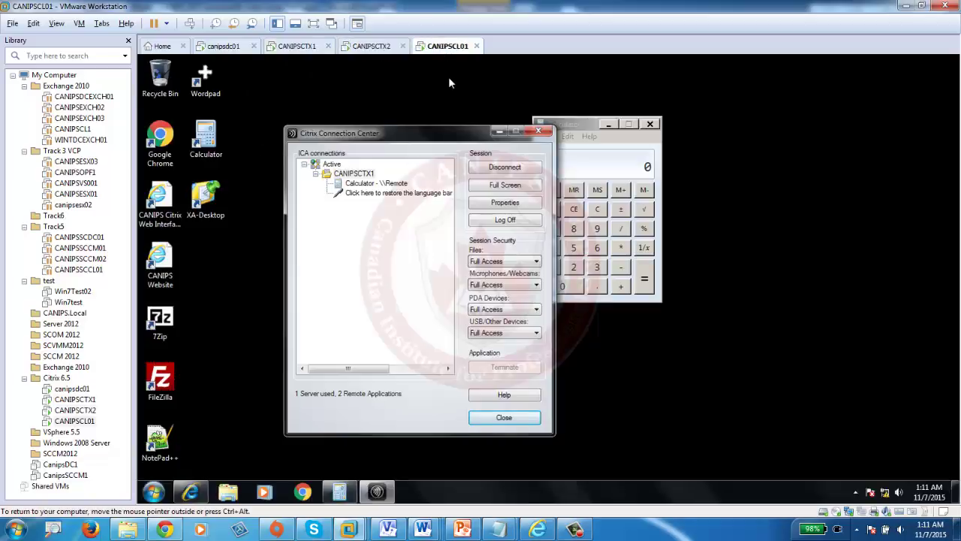
left_click(505, 222)
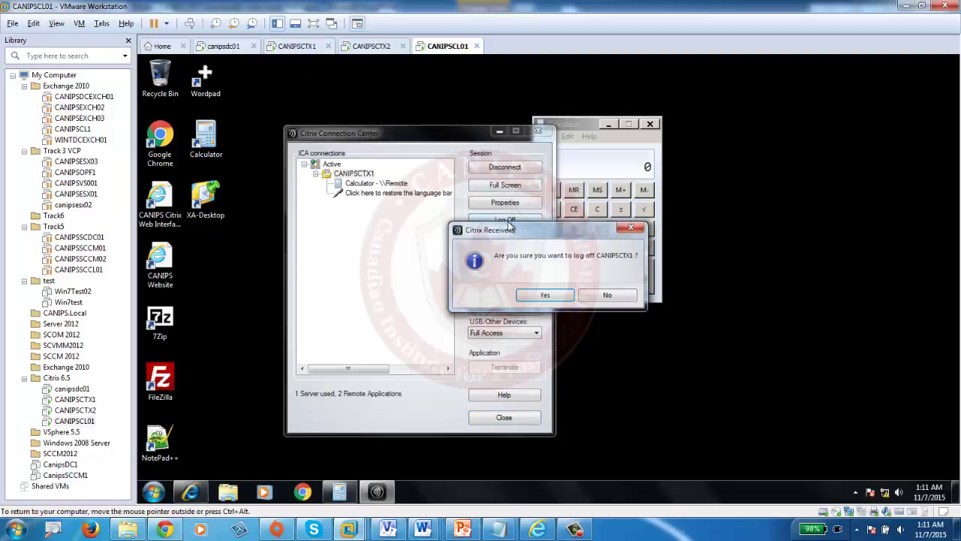
left_click(546, 296)
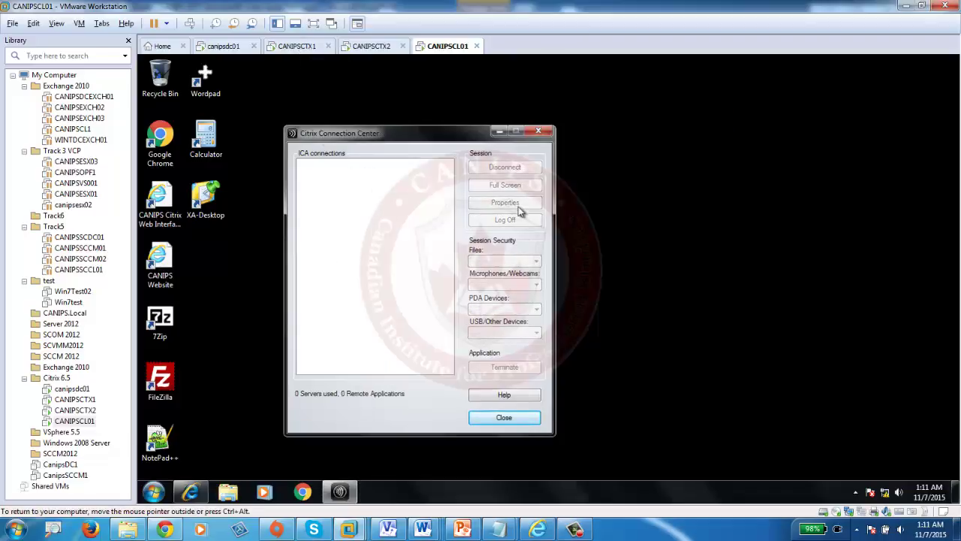
left_click(539, 131)
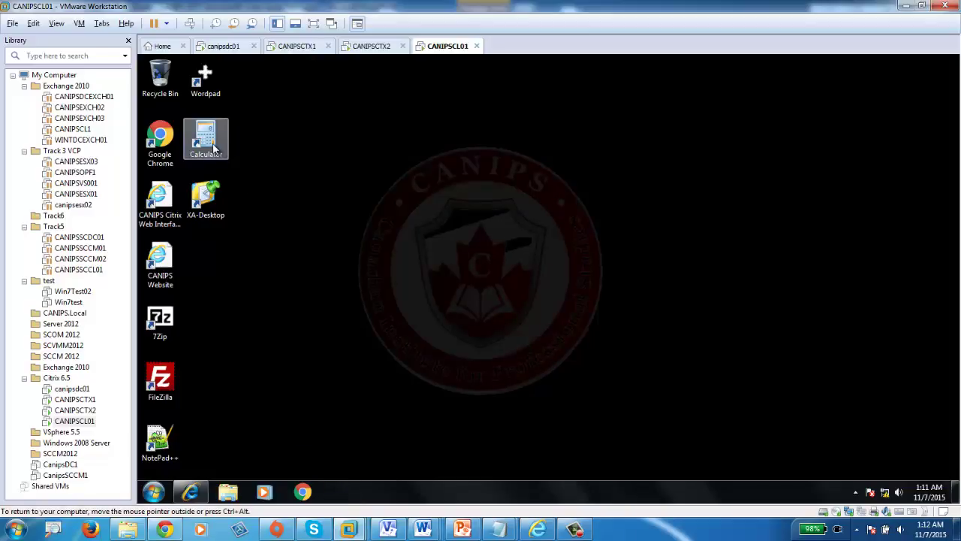
double_click(215, 148)
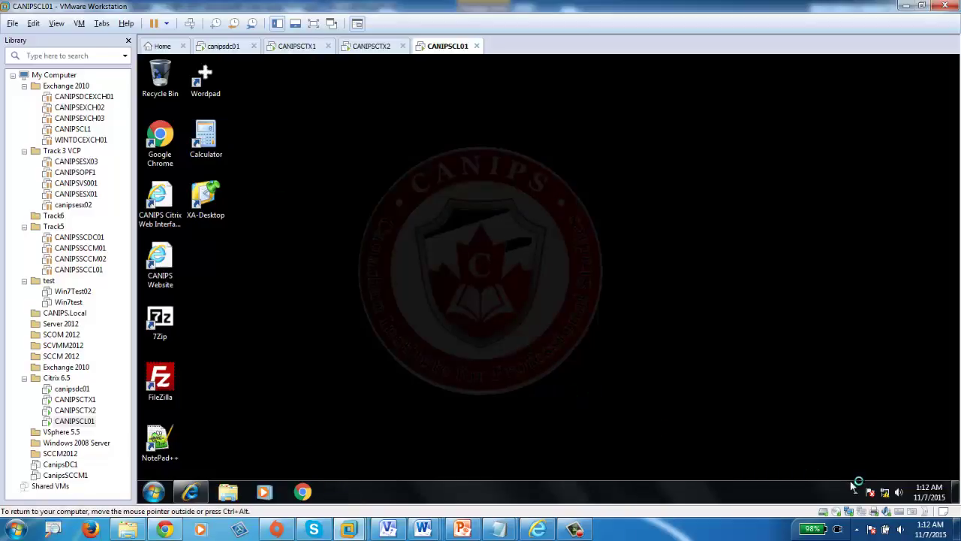
On CANIPSCTX1, examine the published Calculator's connected session from CANIPSCL01, including its client cache, session information, client modules and processes.
left_click(297, 46)
left_click(522, 76)
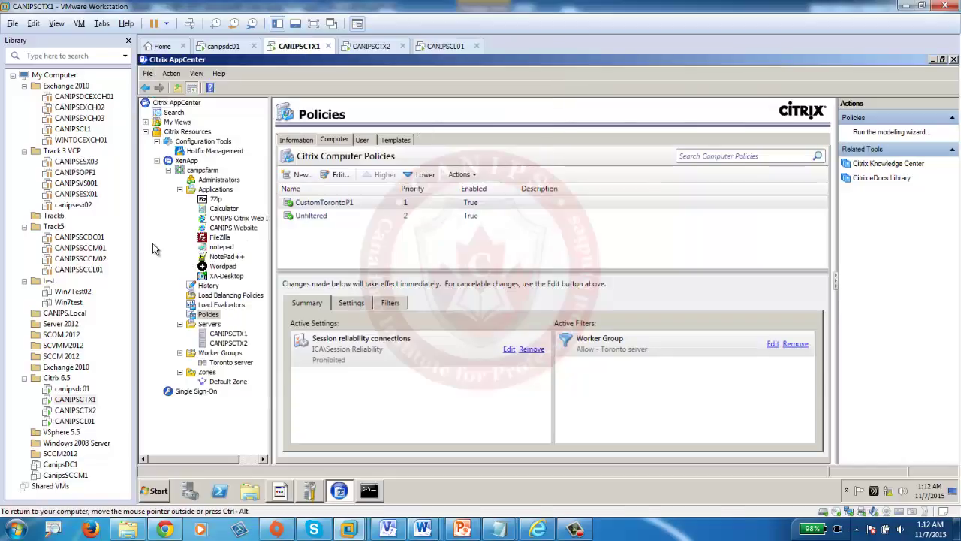
left_click(224, 208)
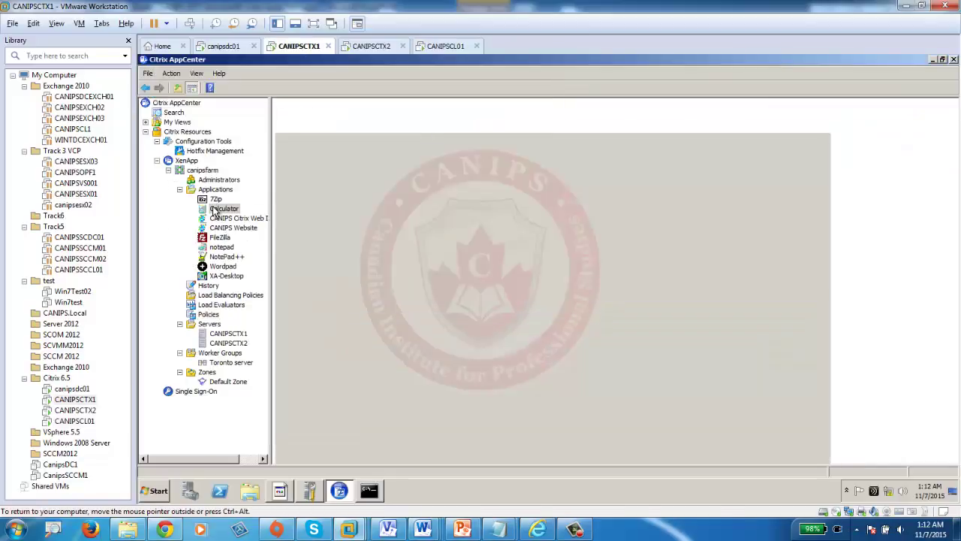
left_click(431, 140)
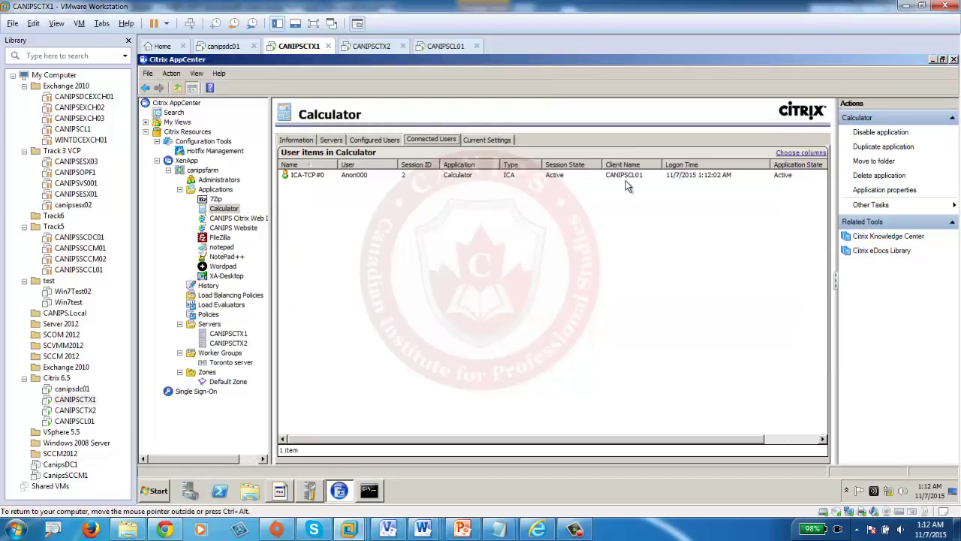
left_click(623, 175)
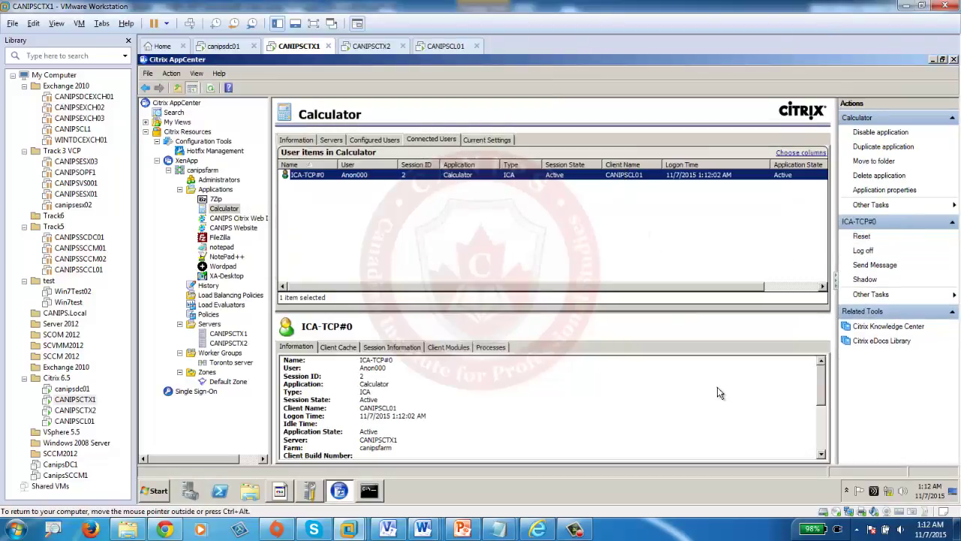
left_click(337, 349)
left_click(393, 348)
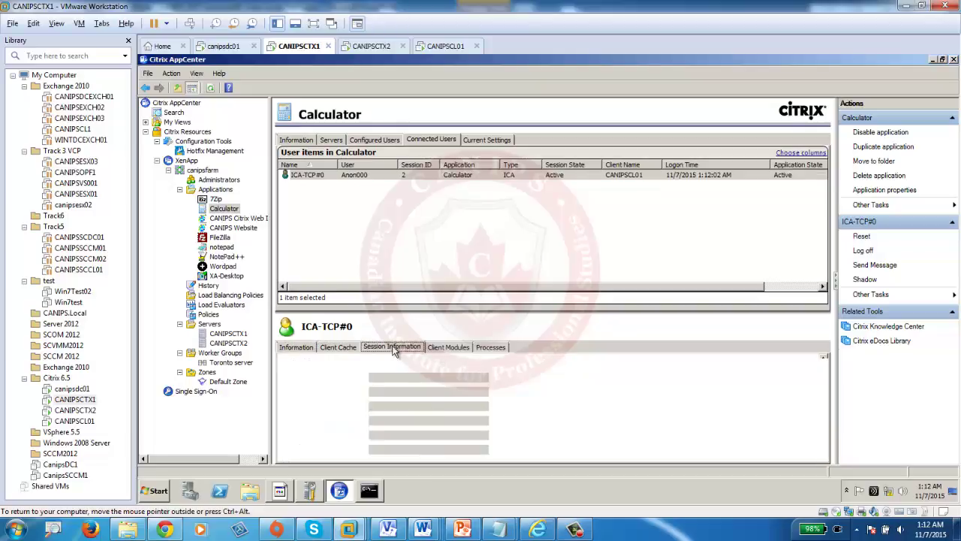
left_click(448, 348)
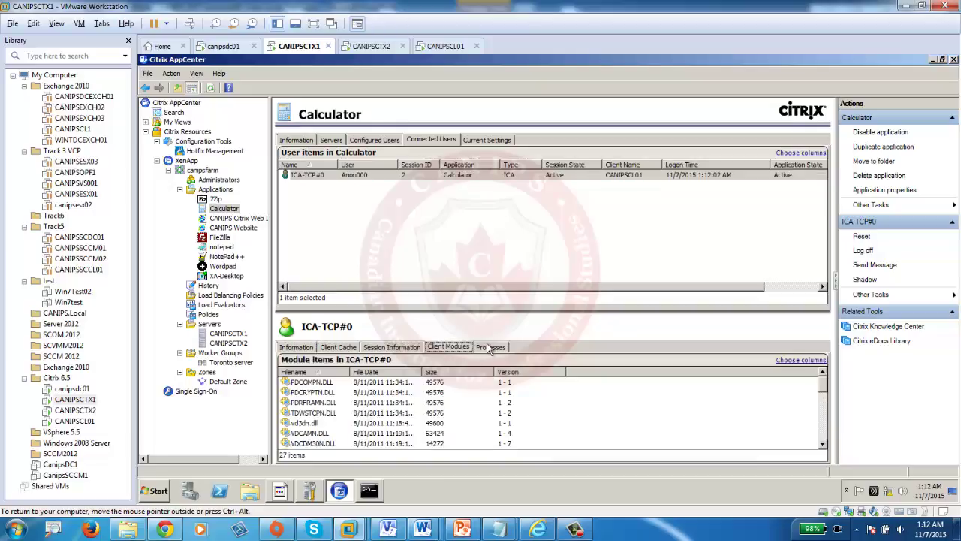
left_click(490, 347)
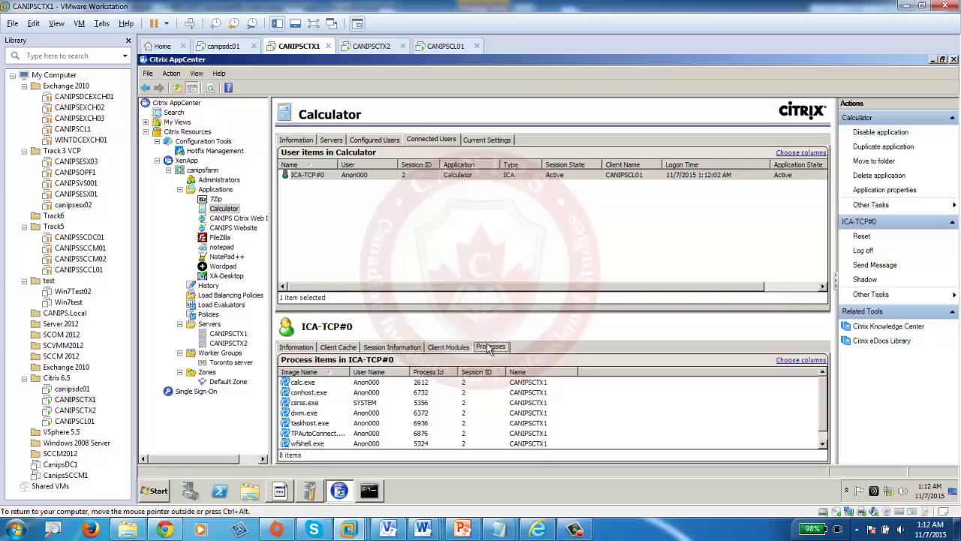
Return to CANIPSCL01 and disconnect its network adapter while the published Calculator is running.
left_click(443, 46)
left_click(849, 512)
left_click(898, 486)
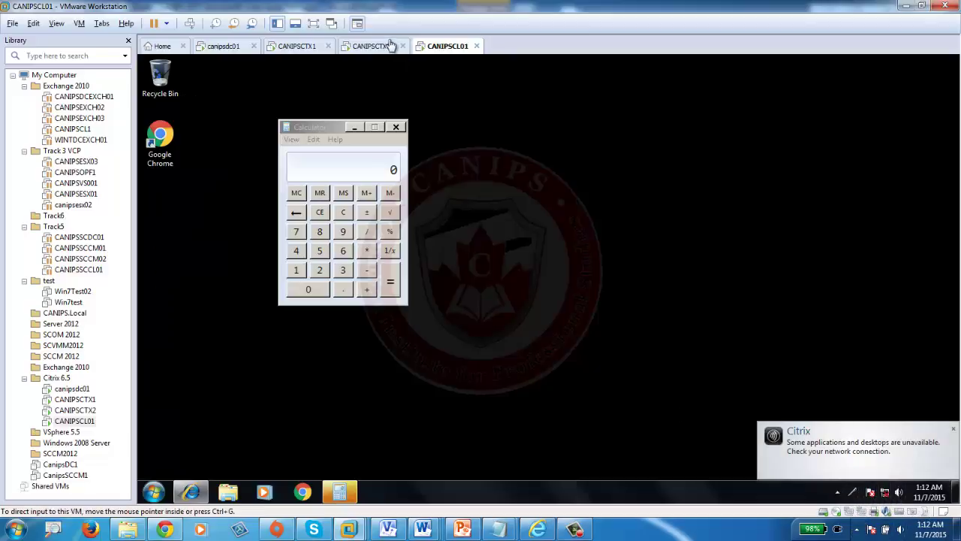
Check Citrix Receiver's online sessions options on CANIPSCL01, then reconnect the virtual machine's network adapter.
left_click(838, 493)
right_click(836, 412)
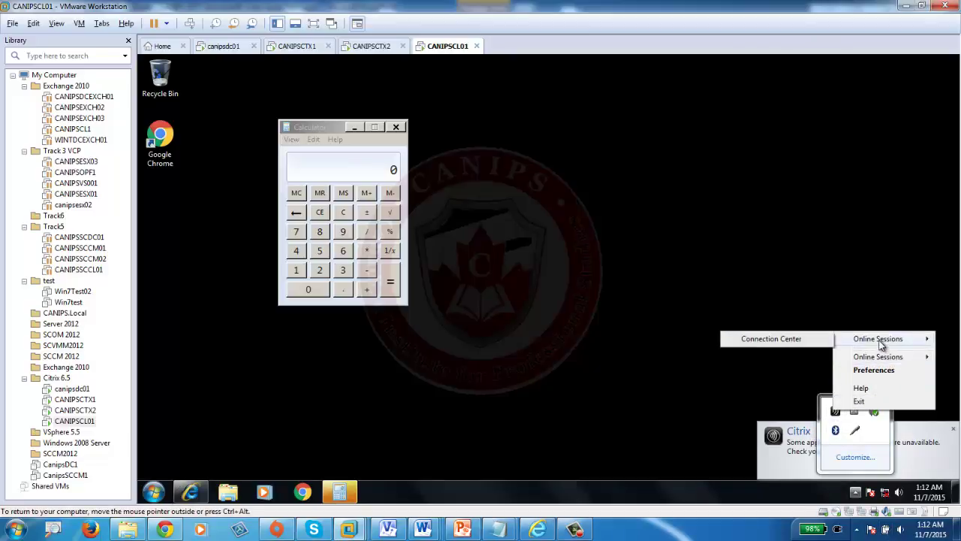
left_click(485, 430)
left_click(849, 511)
left_click(880, 491)
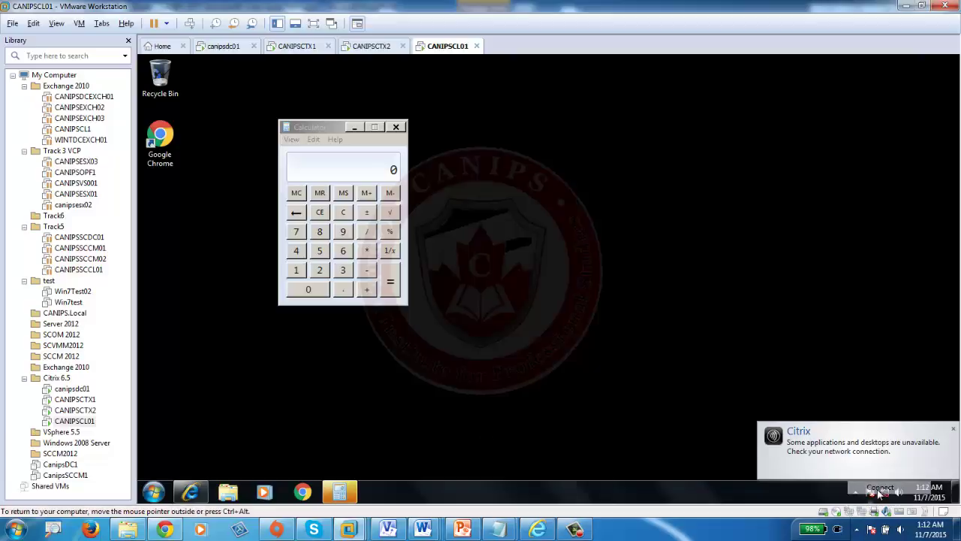
On CANIPSCTX1, open the CustomTorontoP1 computer policy for editing, search its settings for "relia" and close the editor.
left_click(282, 46)
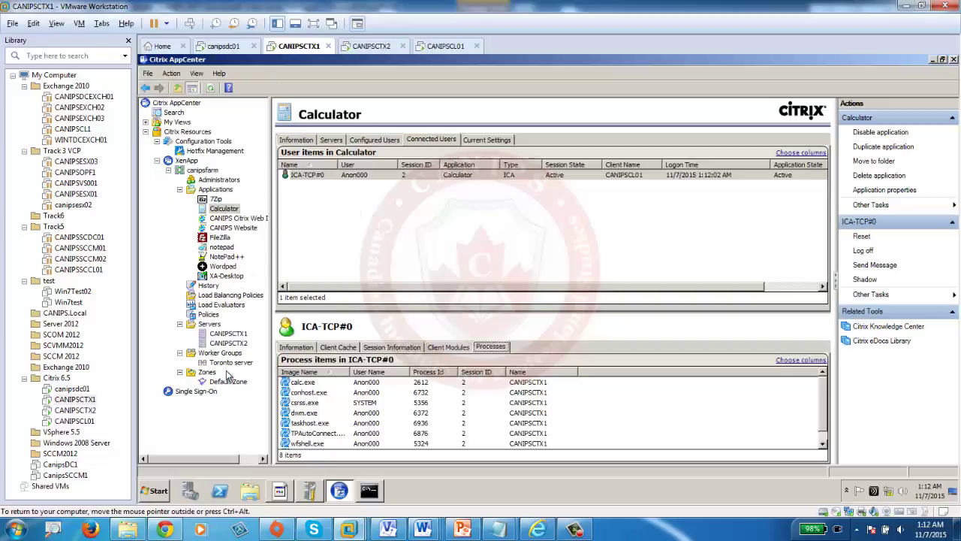
left_click(209, 314)
left_click(337, 201)
left_click(338, 175)
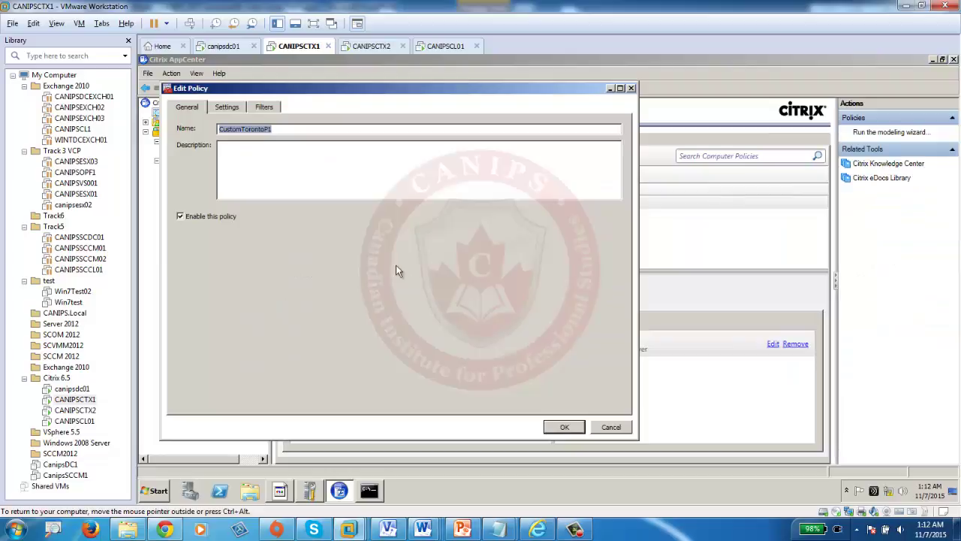
left_click(227, 107)
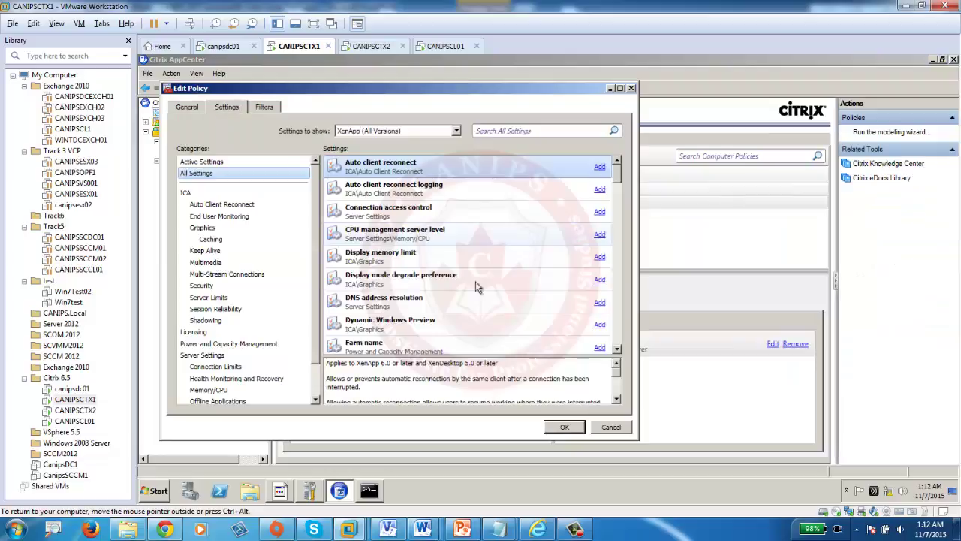
left_click(513, 130)
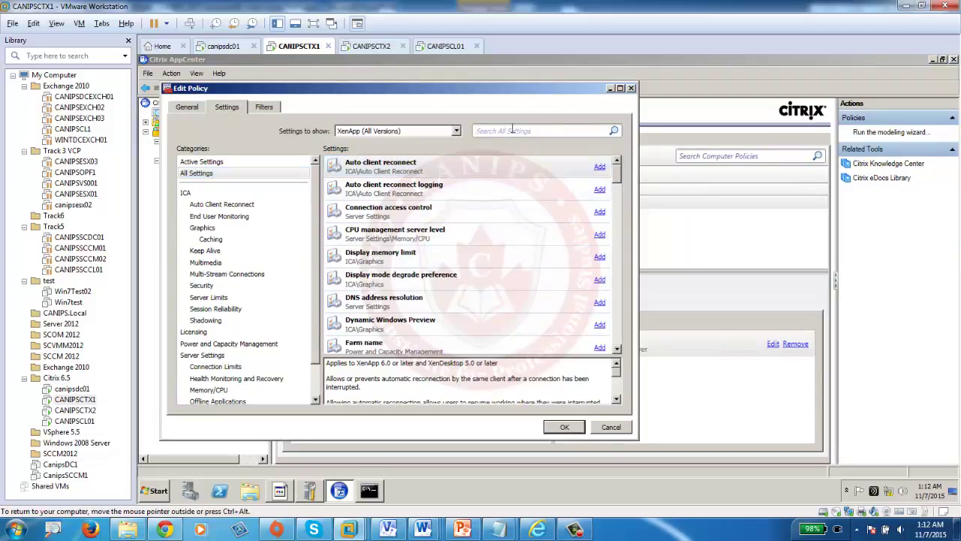
type("relia")
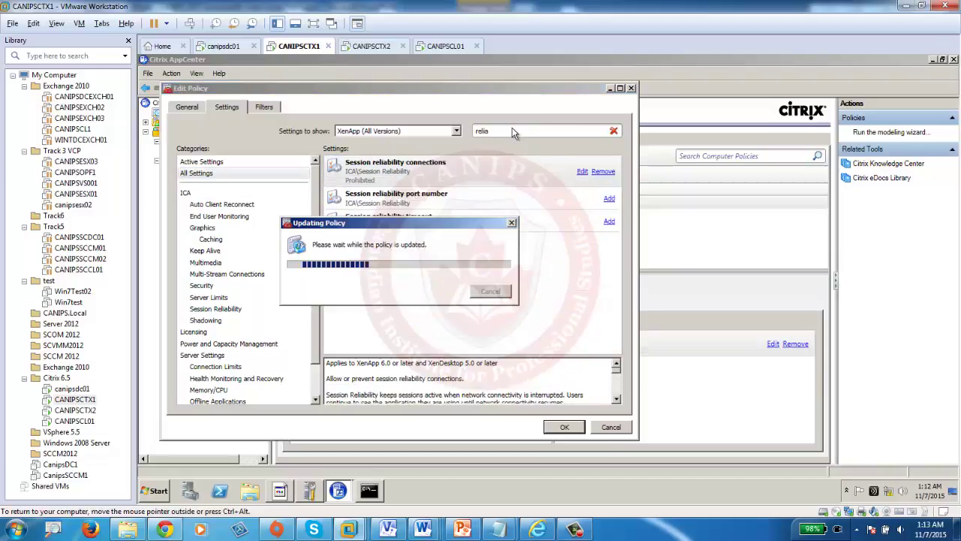
left_click(331, 203)
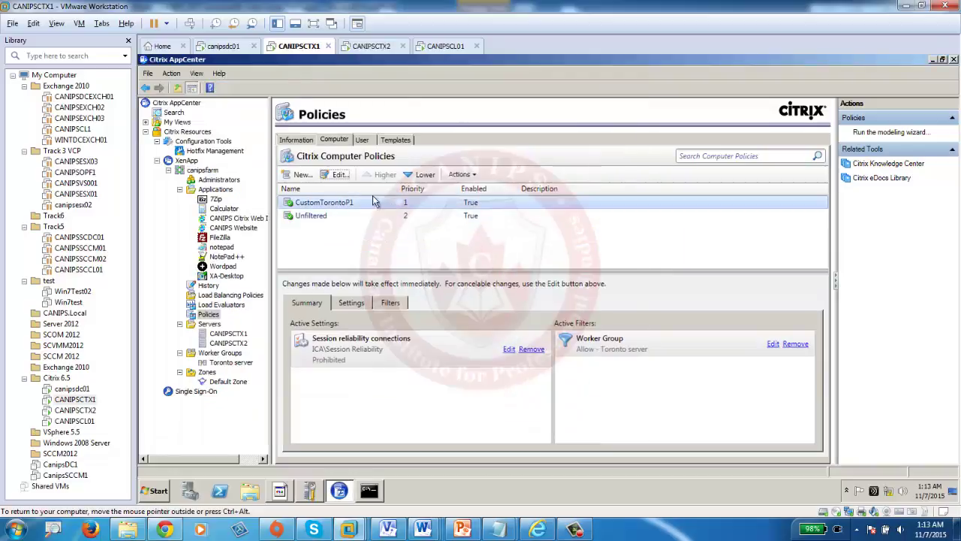
Reopen the CustomTorontoP1 policy, search its settings for "rel", check the Session reliability timeout setting and close the editor without changes.
left_click(339, 175)
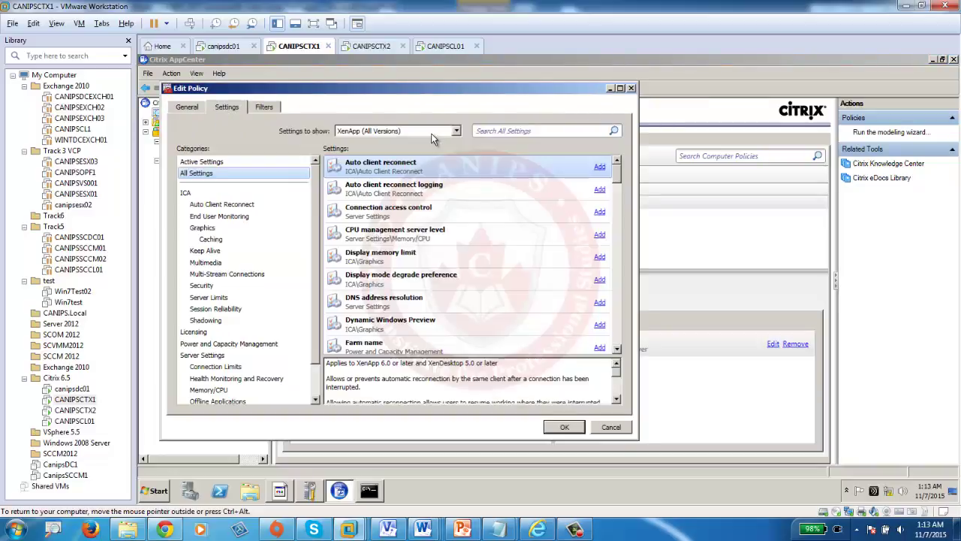
left_click(506, 131)
type("re")
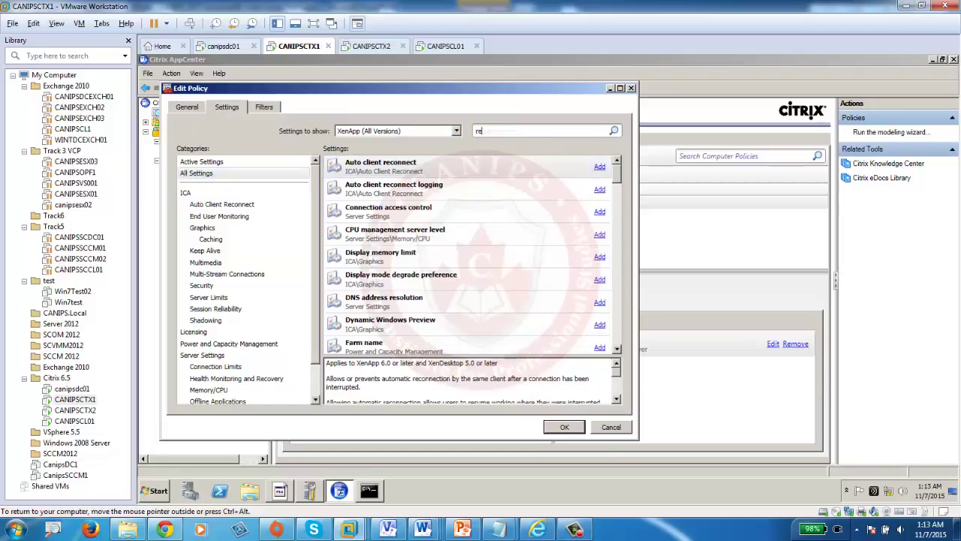
type("l")
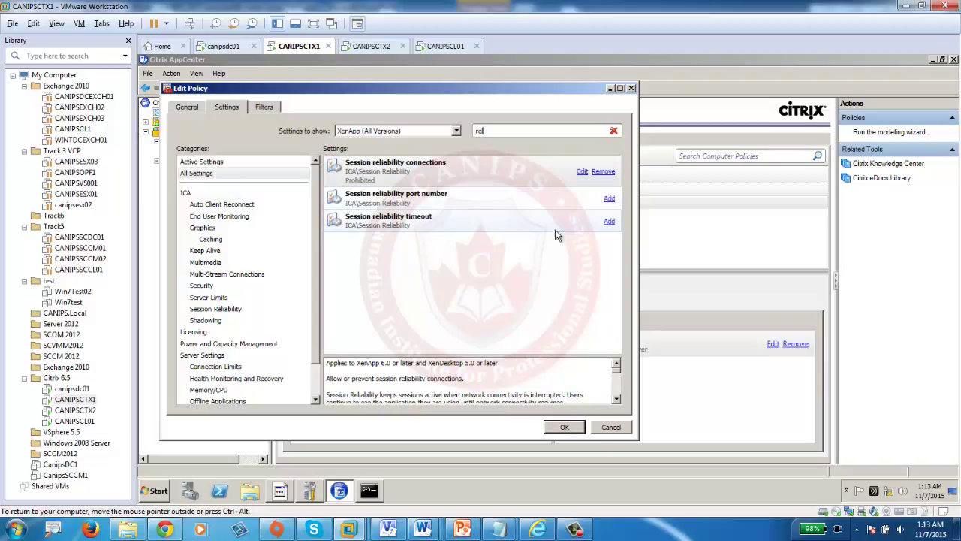
left_click(609, 221)
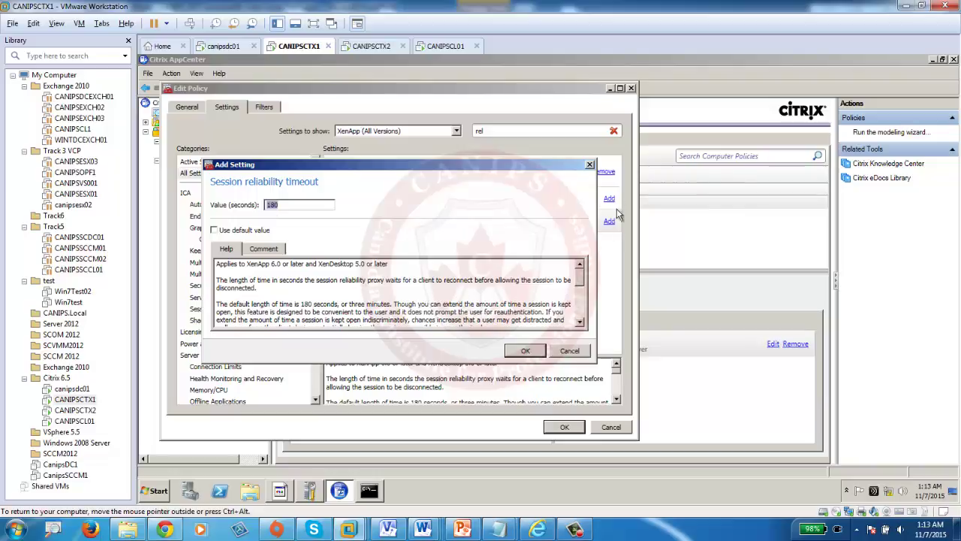
left_click(589, 164)
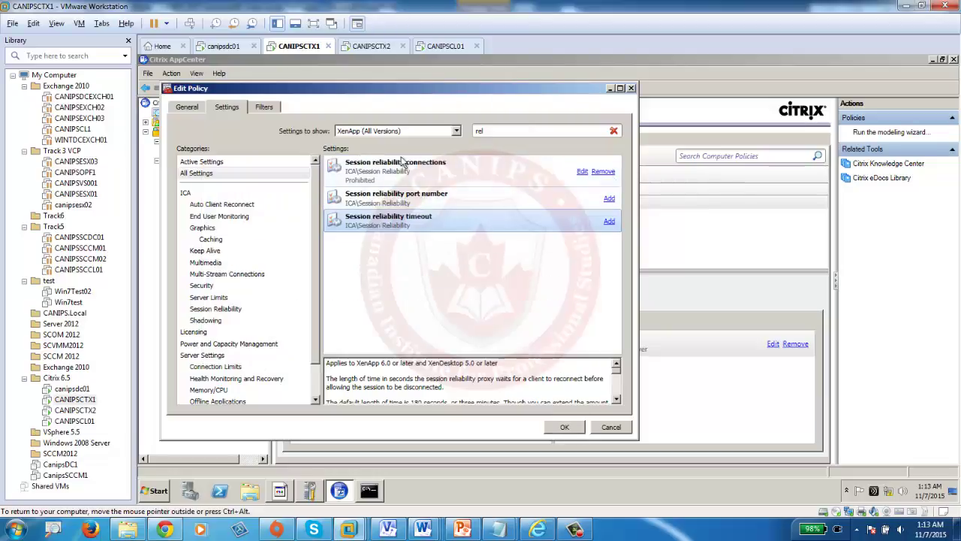
left_click(631, 89)
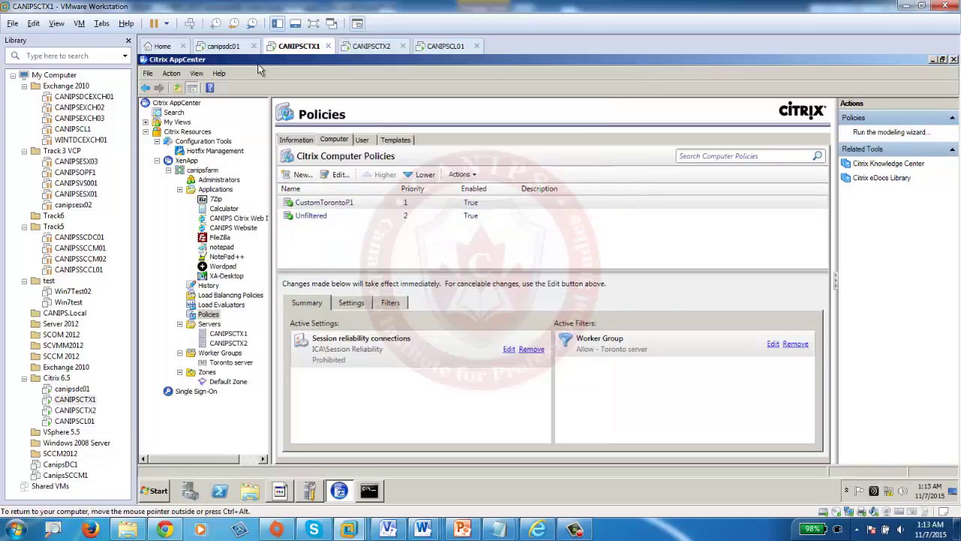
In Group Policy Management, create a GPO named SessionReliabilityDisable linked to the Montreal organizational unit.
left_click(150, 496)
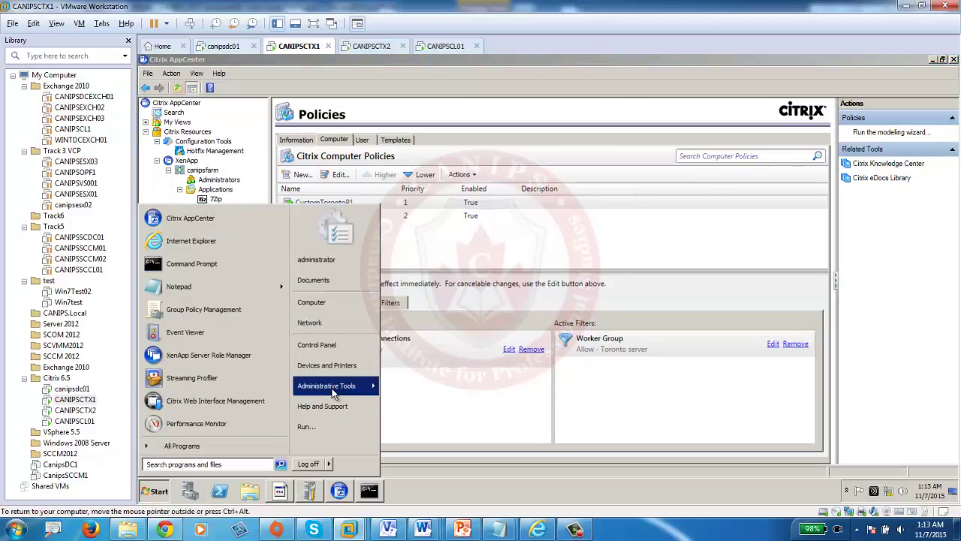
left_click(204, 309)
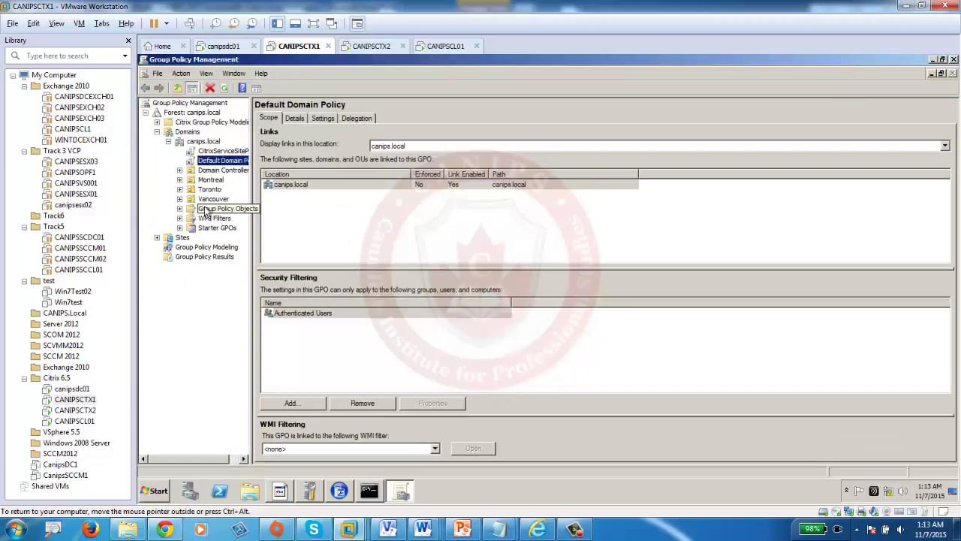
left_click(180, 179)
left_click(208, 180)
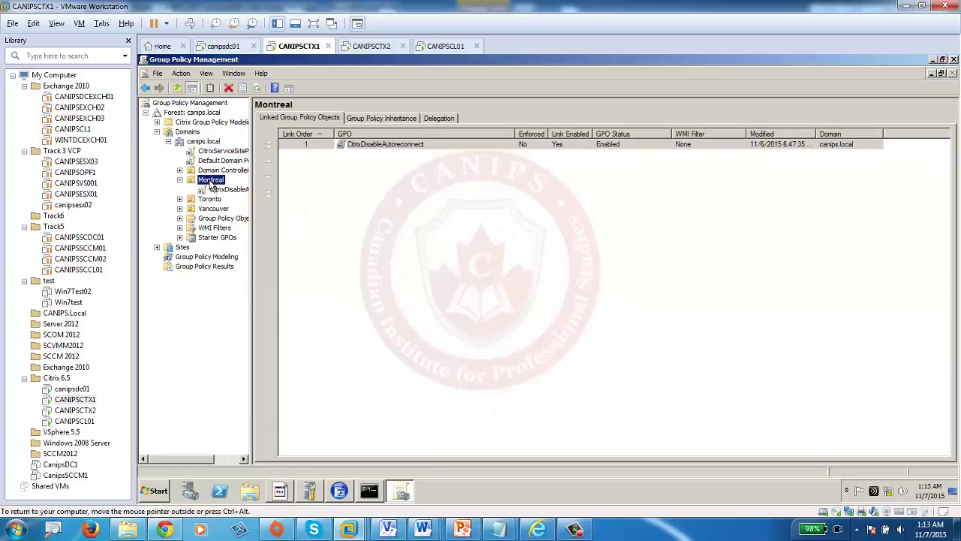
right_click(209, 181)
left_click(248, 187)
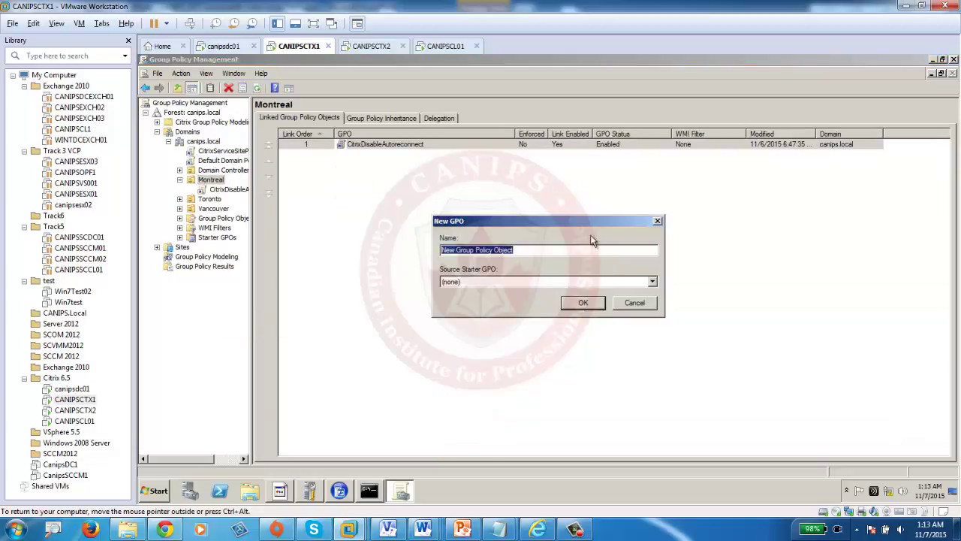
type("SessionReliabilityDisable")
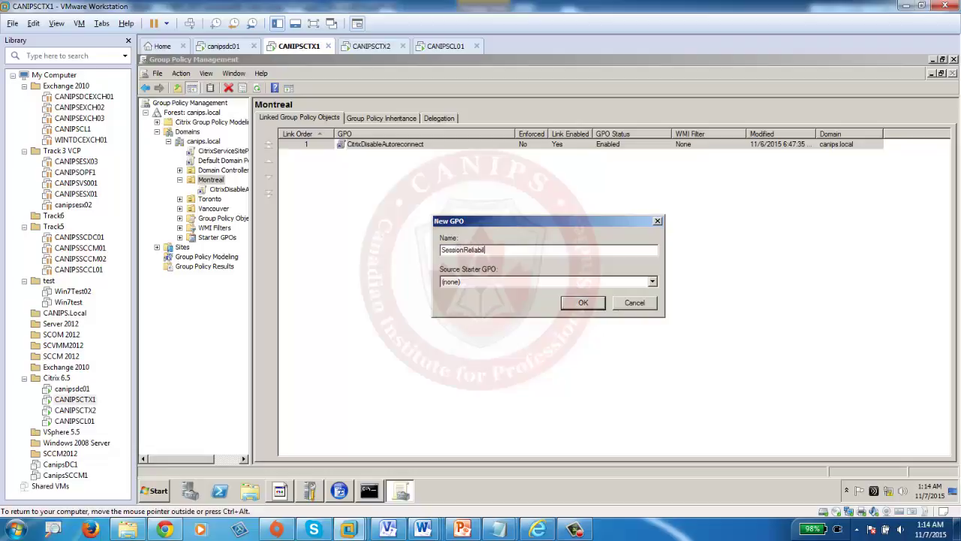
left_click(575, 303)
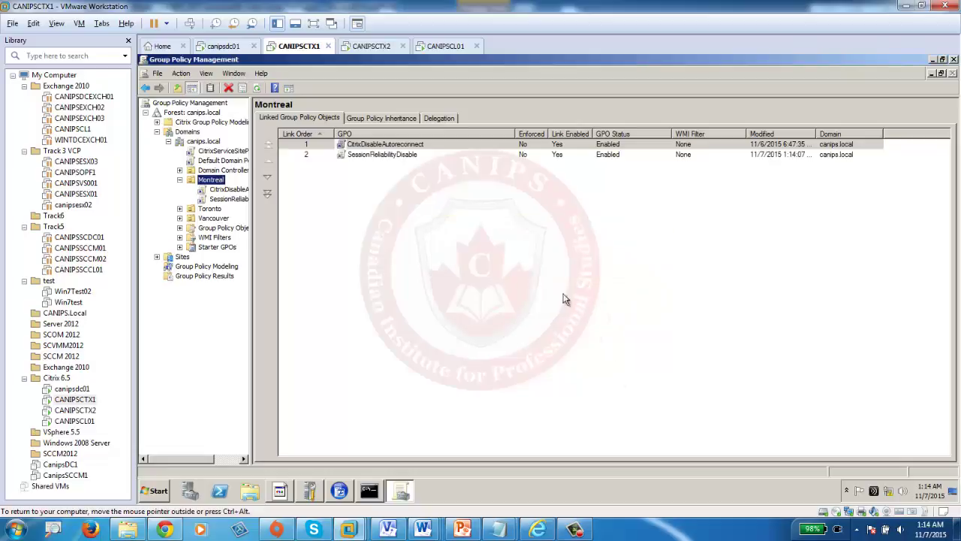
Open the SessionReliabilityDisable GPO for editing and display the Citrix Policies under Computer Configuration in a maximized editor.
left_click(223, 199)
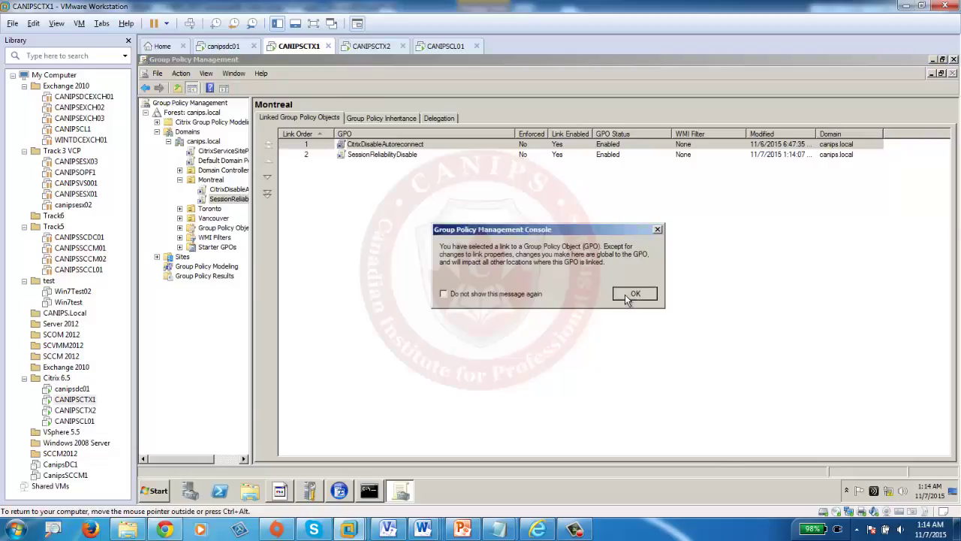
left_click(631, 294)
right_click(239, 201)
left_click(241, 207)
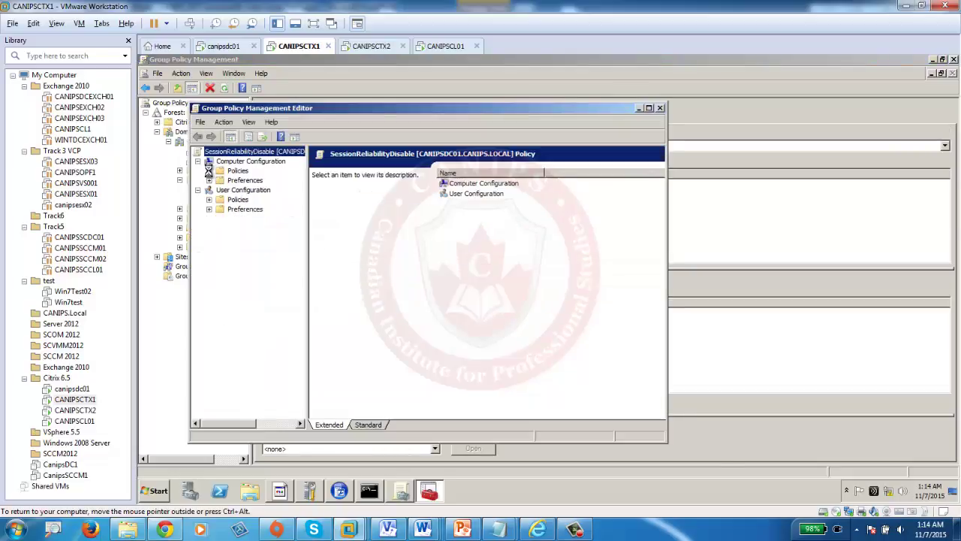
left_click(209, 171)
left_click(254, 190)
left_click(256, 181)
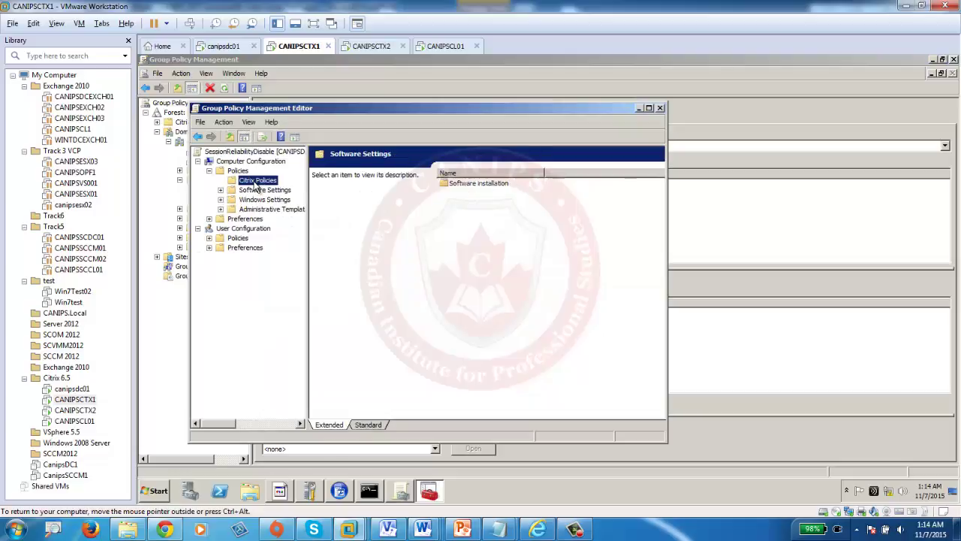
double_click(506, 113)
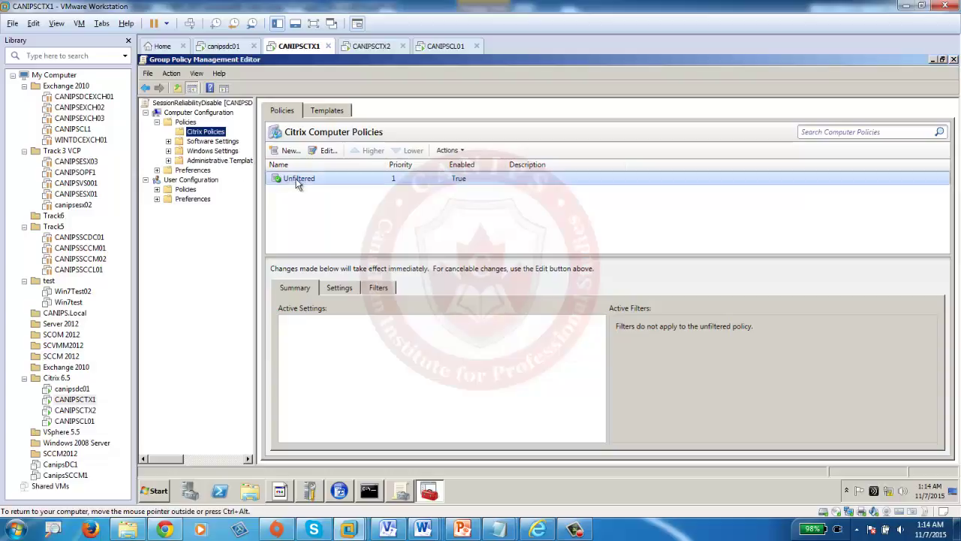
Add the Session reliability connections setting as Prohibited to the Unfiltered Citrix computer policy, then close the GPO editor.
left_click(326, 153)
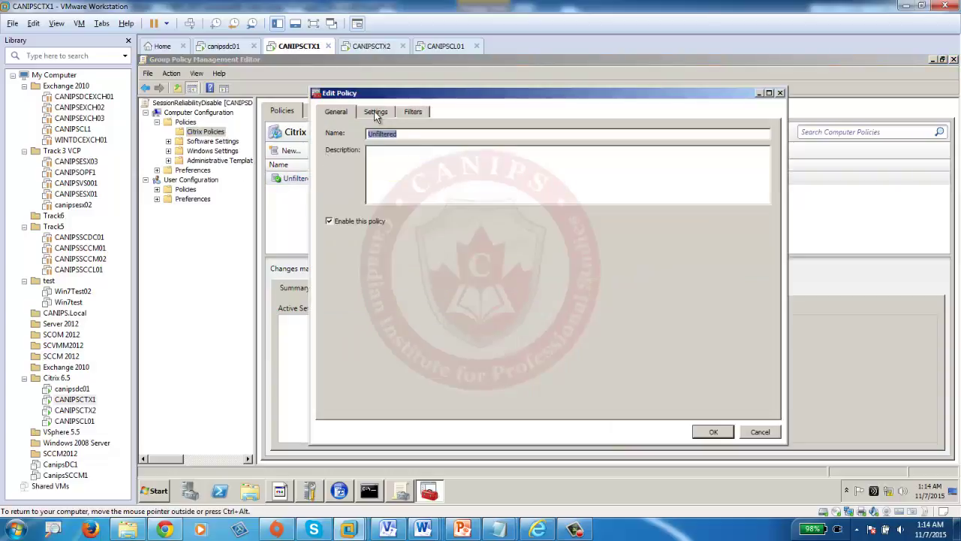
left_click(377, 114)
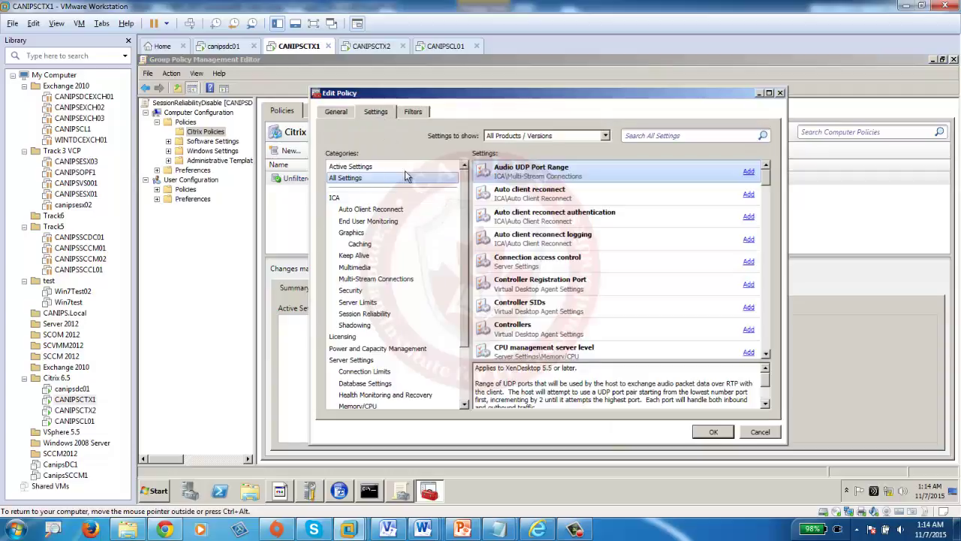
left_click(642, 135)
type("rel")
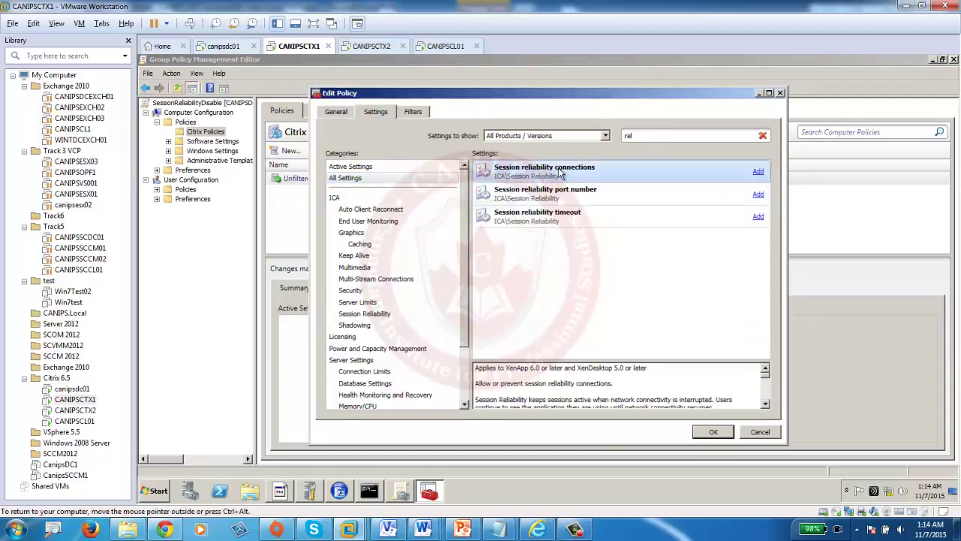
left_click(758, 172)
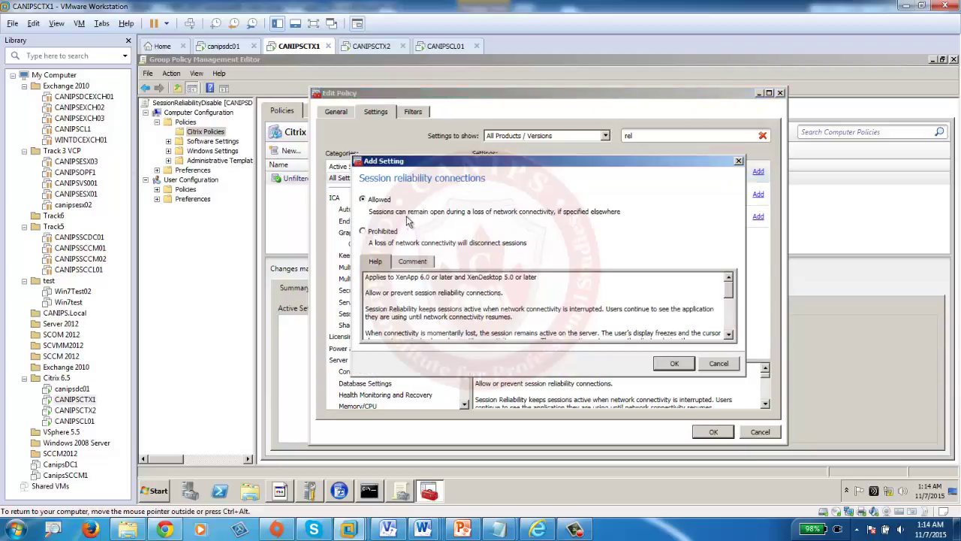
left_click(385, 231)
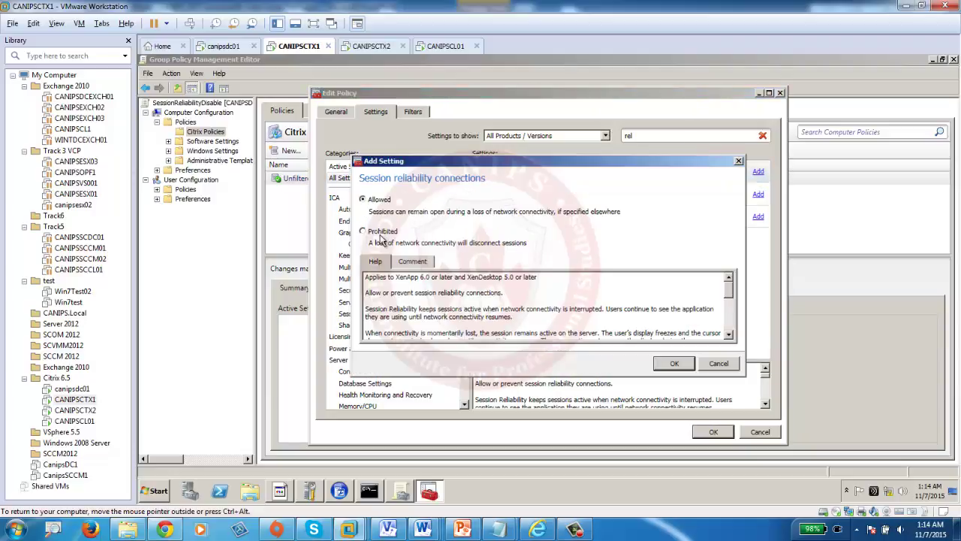
left_click(674, 364)
left_click(712, 433)
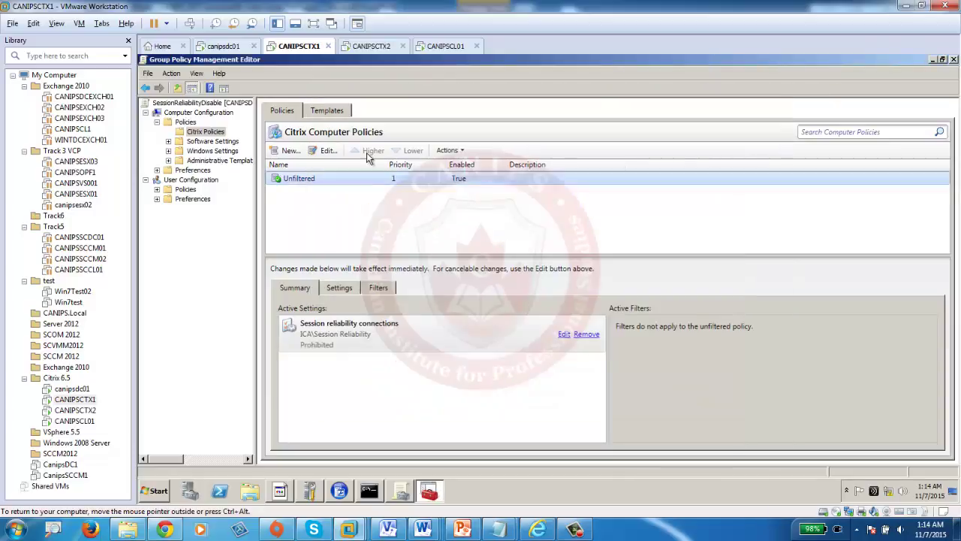
left_click(954, 59)
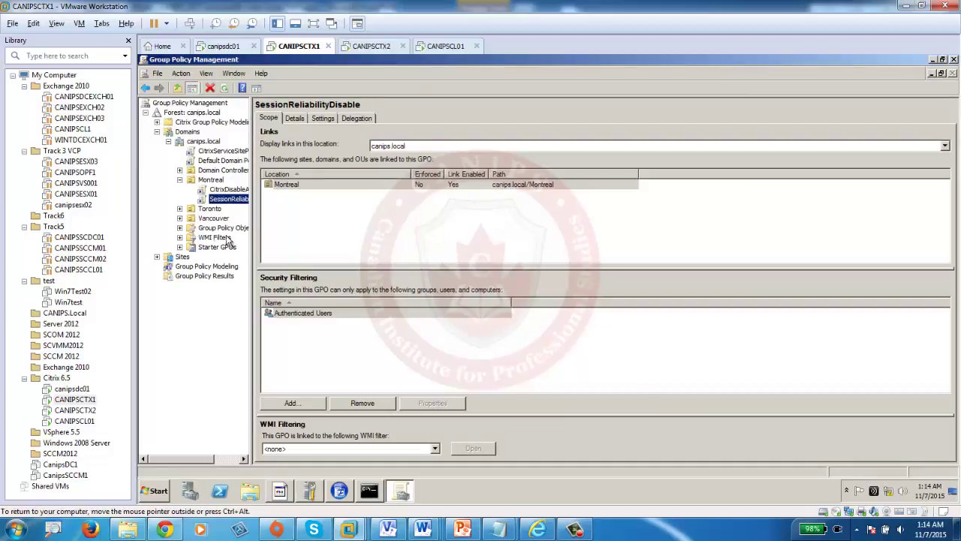
Switch to the CANIPSCL01 virtual machine and launch Calculator by searching for "calc".
left_click(442, 46)
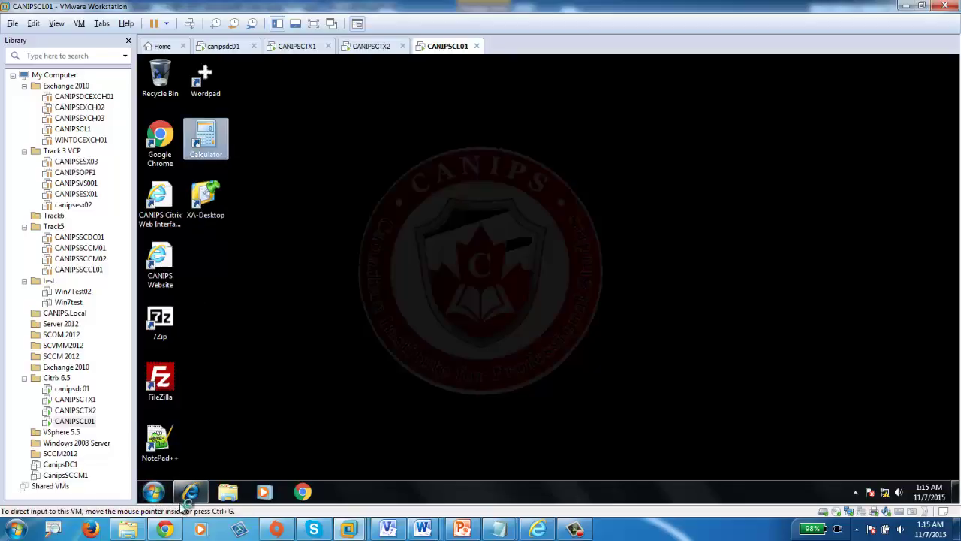
left_click(153, 493)
left_click(211, 462)
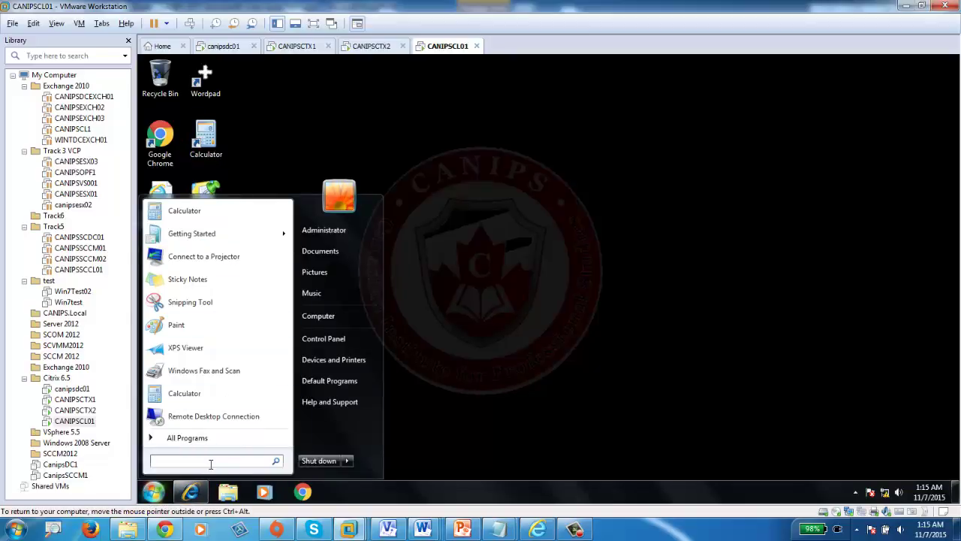
type("calc")
key("Return")
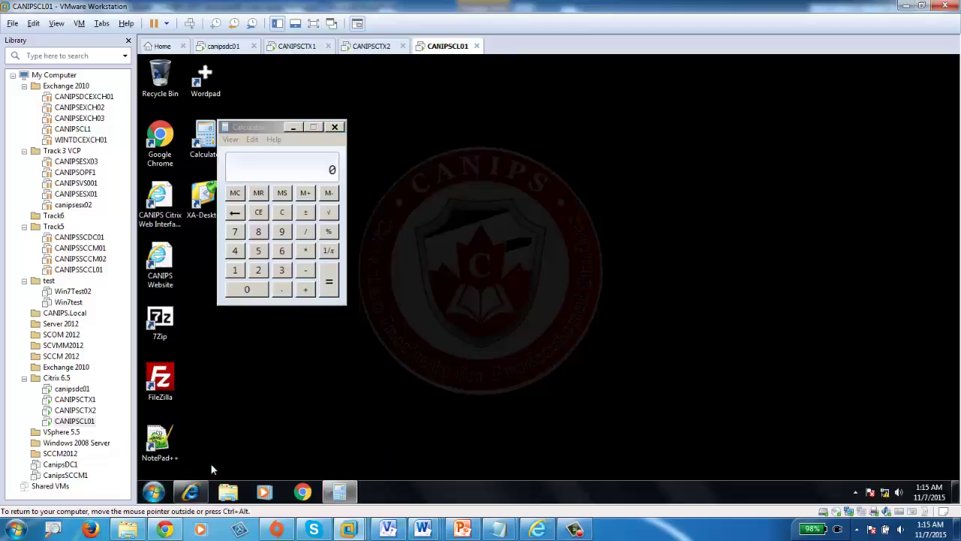
Run gpupdate on CANIPSCL01 to refresh its group policy.
left_click(153, 493)
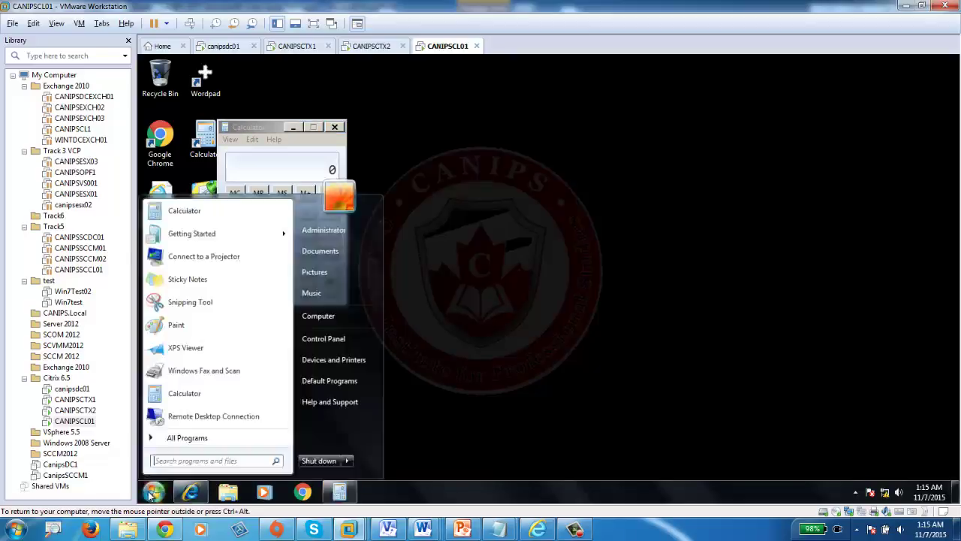
left_click(175, 459)
type("gp")
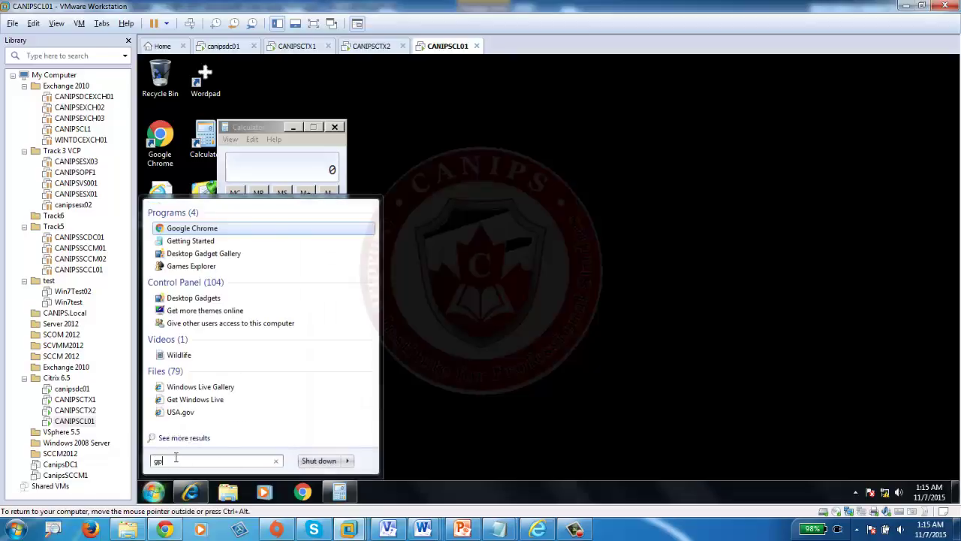
type("update")
key("Return")
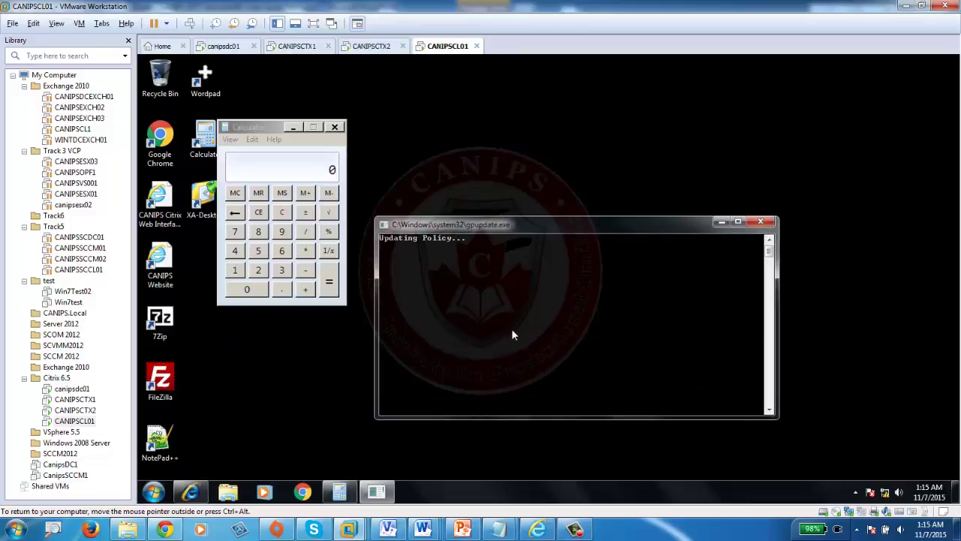
Open a command prompt on CANIPSCL01, run "gpresult /r" and review the applied group policy objects.
left_click(153, 492)
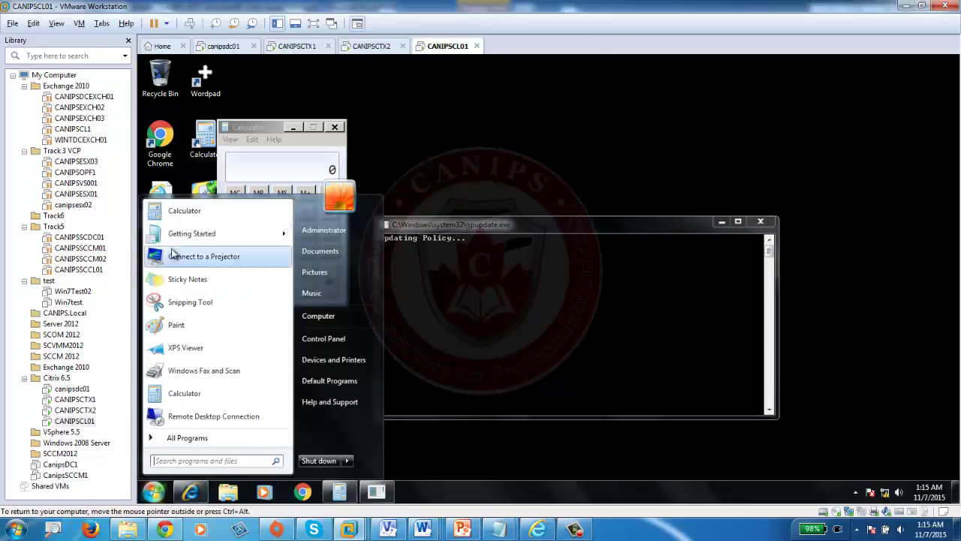
left_click(188, 437)
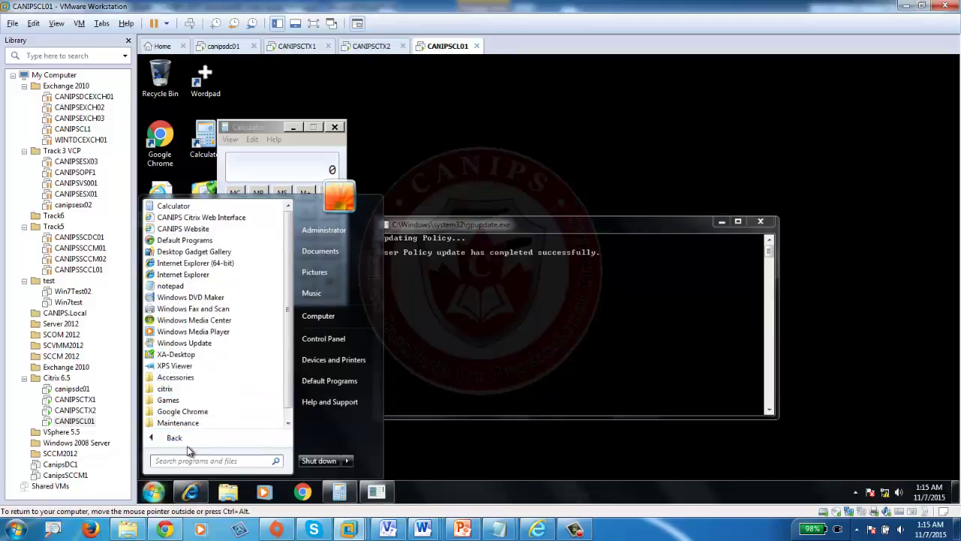
left_click(190, 462)
type("cmd")
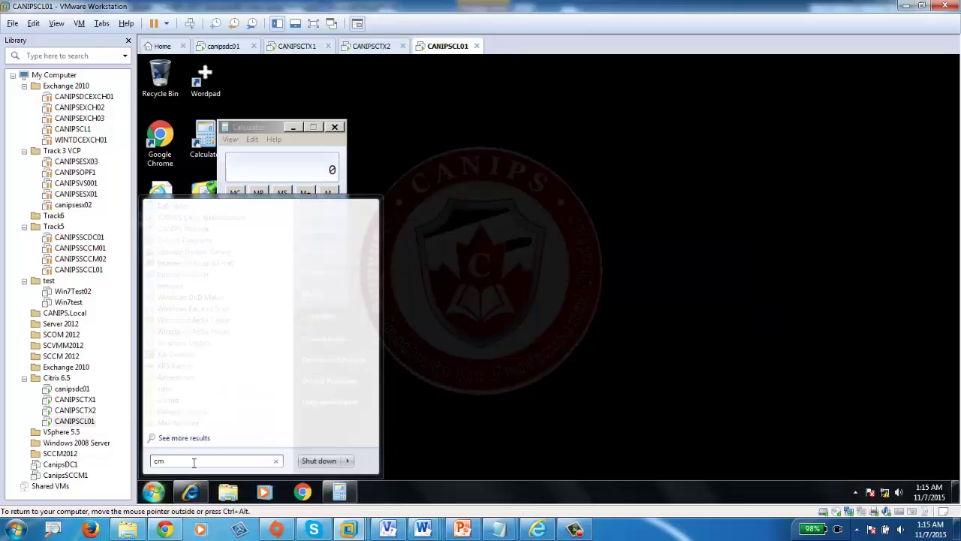
key("Return")
left_click_drag(395, 79, 644, 127)
type("gpresul")
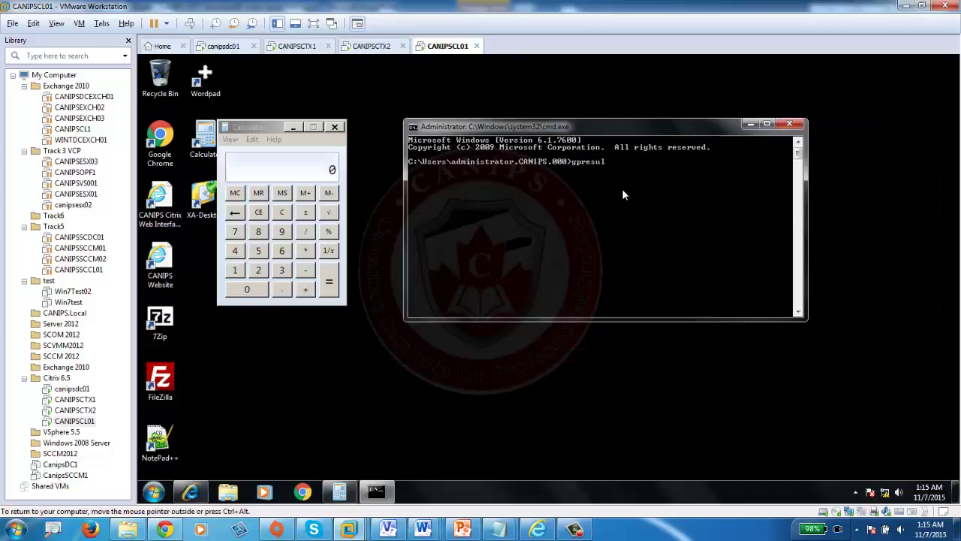
type("t /r")
key("Return")
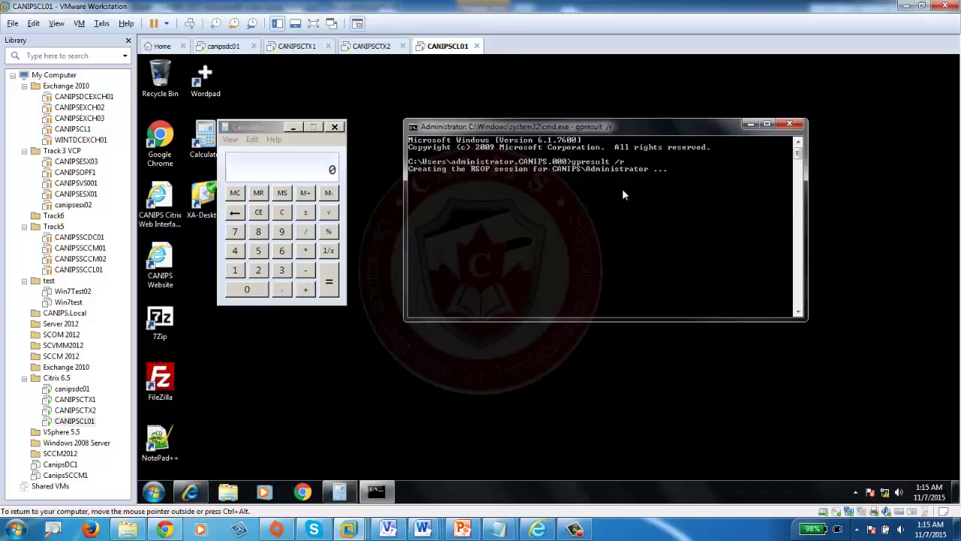
scroll(631, 252, "up", 7)
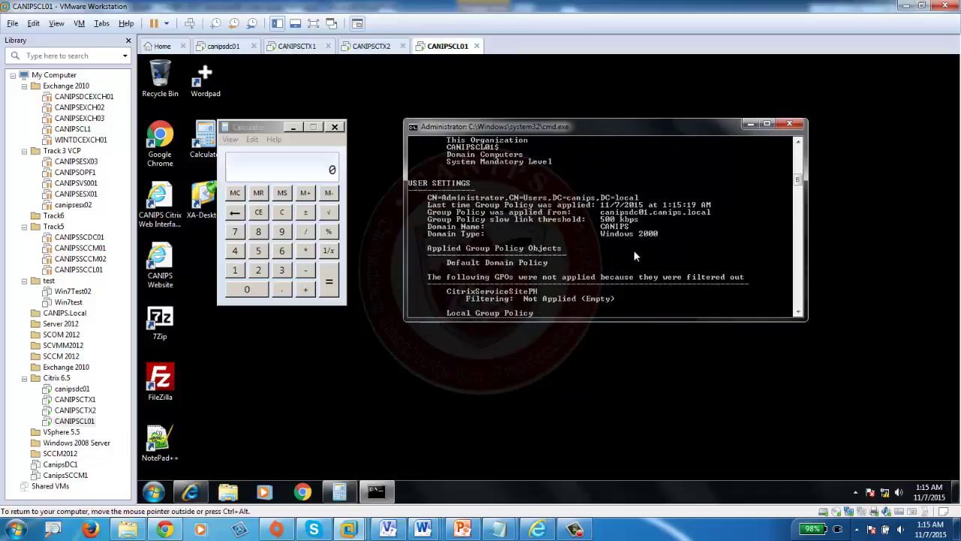
Review the applied group policy objects in the computer section of the gpresult output, then close the command prompt.
scroll(578, 204, "up", 3)
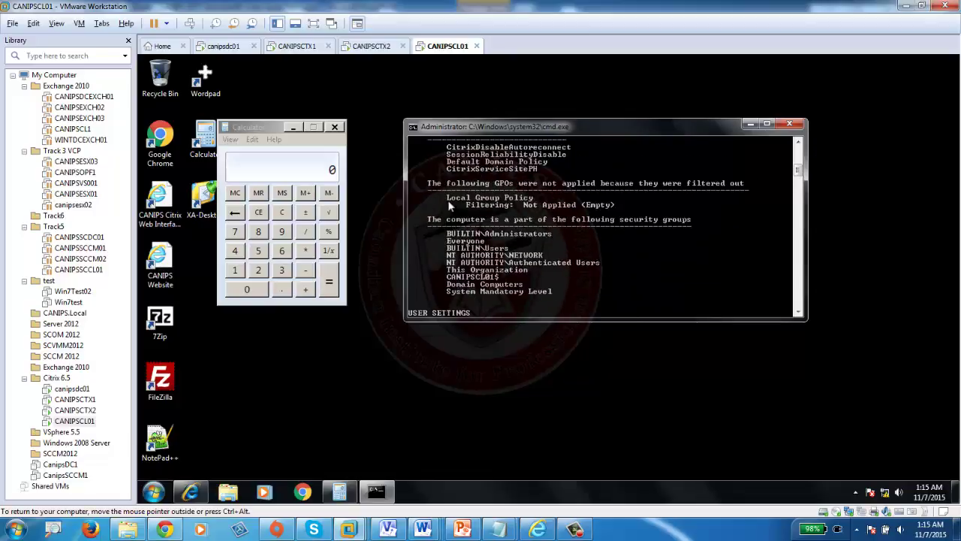
scroll(509, 261, "up", 3)
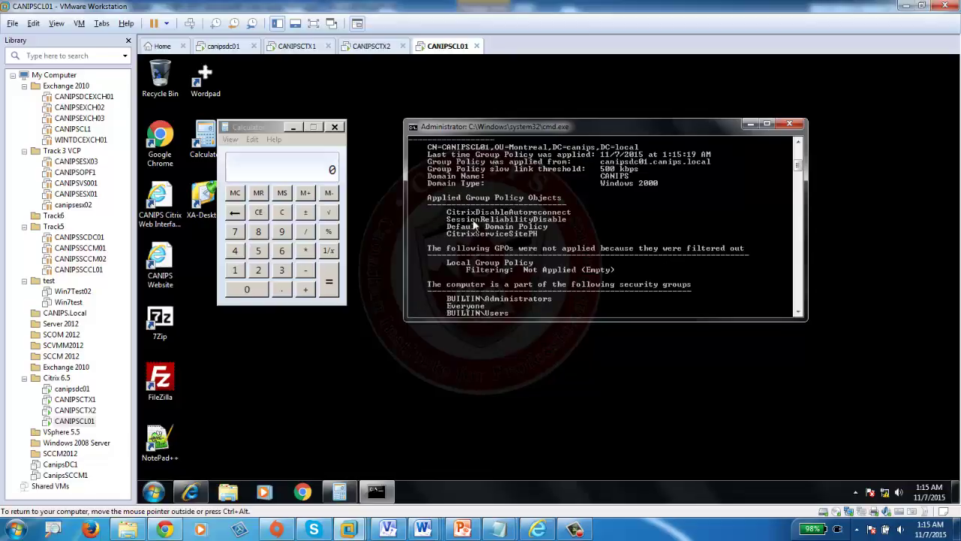
left_click(789, 124)
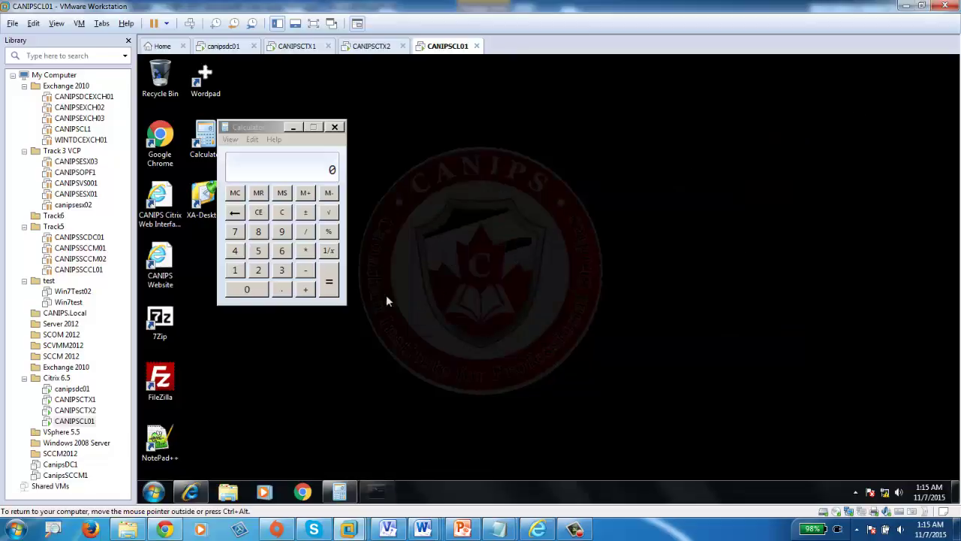
Disconnect CANIPSCL01's virtual network adapter and test the open Calculator session by moving its window across the desktop.
left_click(850, 514)
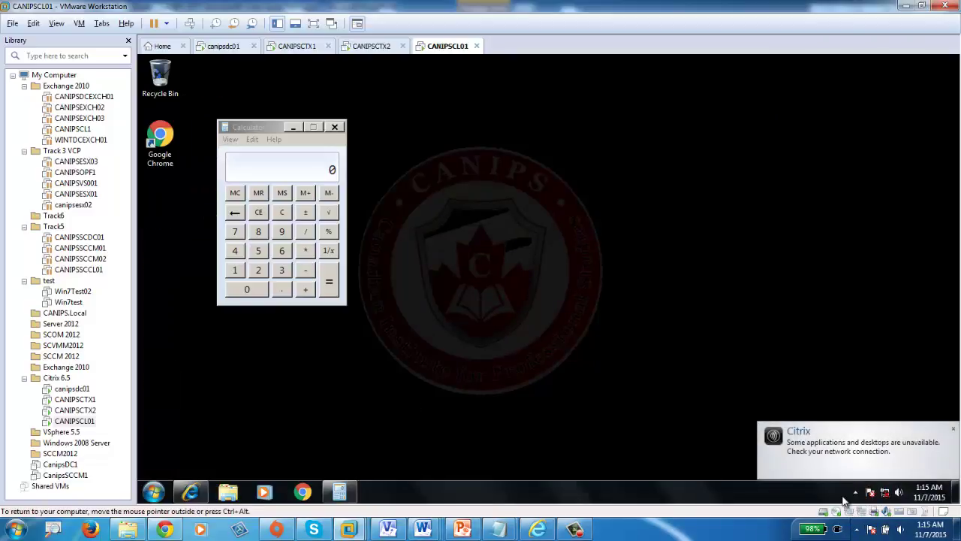
left_click_drag(269, 134, 600, 122)
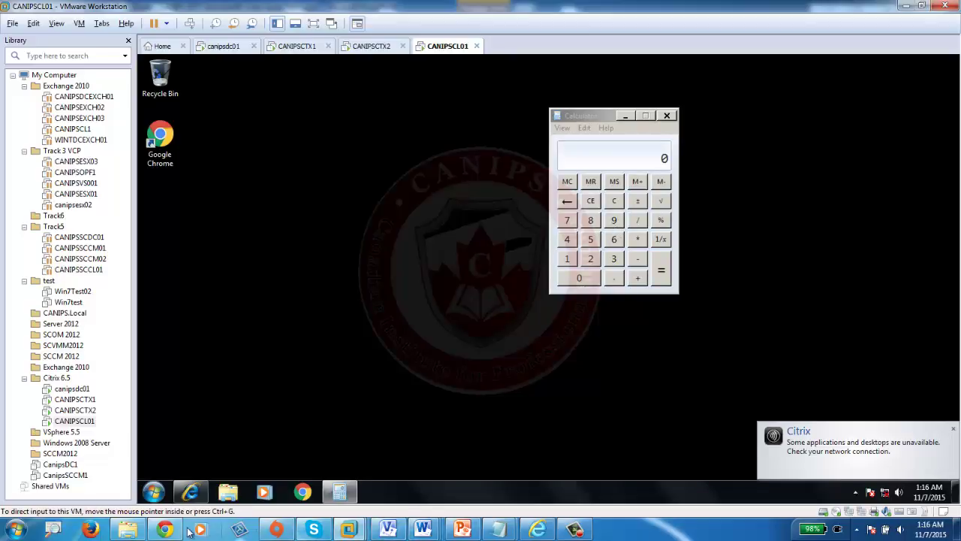
Switch to Chrome on the host and search Google in a new tab for "citrix 6.5 session reliability policy not working".
mouse_move(169, 532)
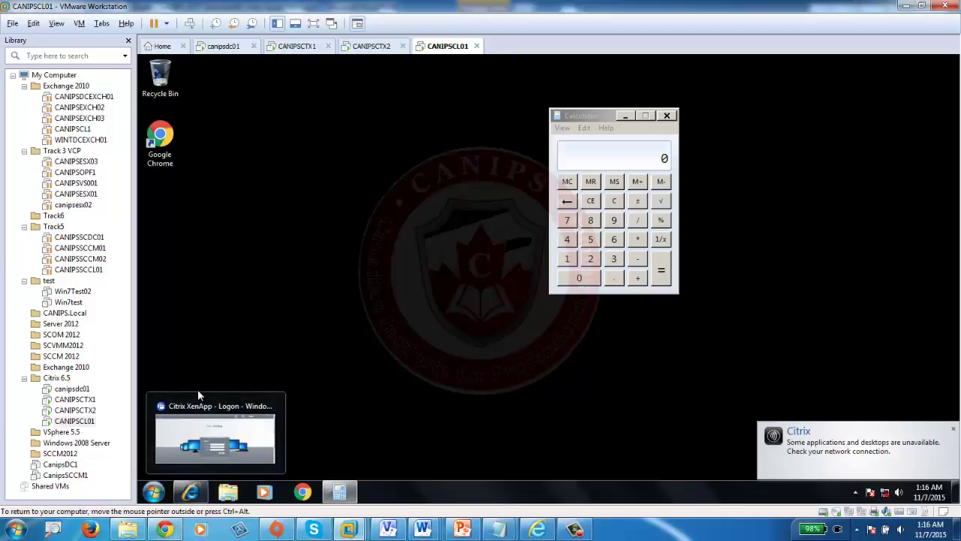
left_click(165, 530)
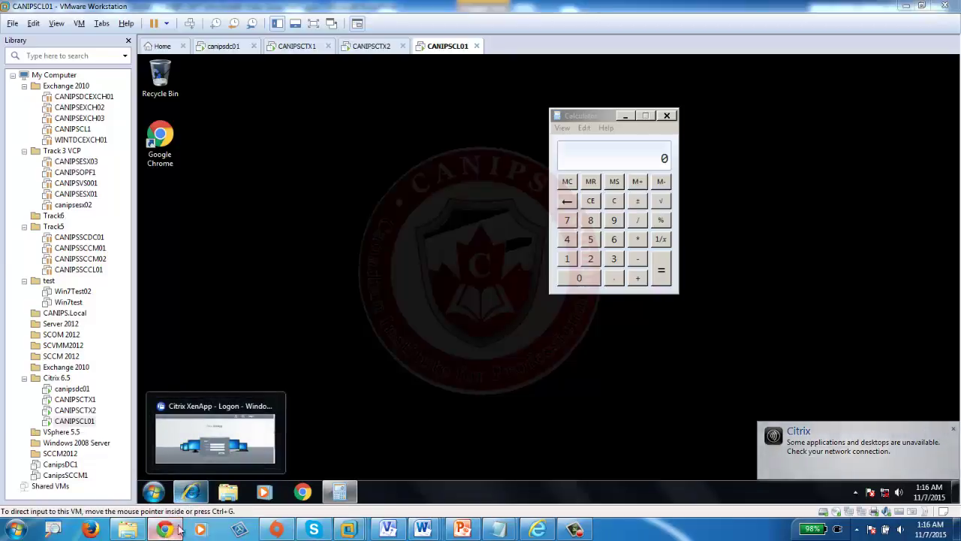
left_click(595, 7)
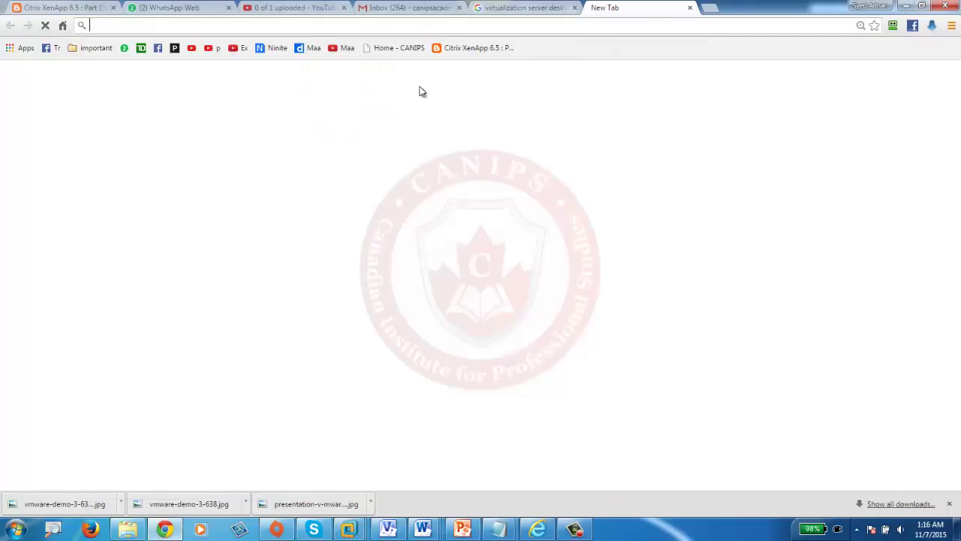
left_click(353, 255)
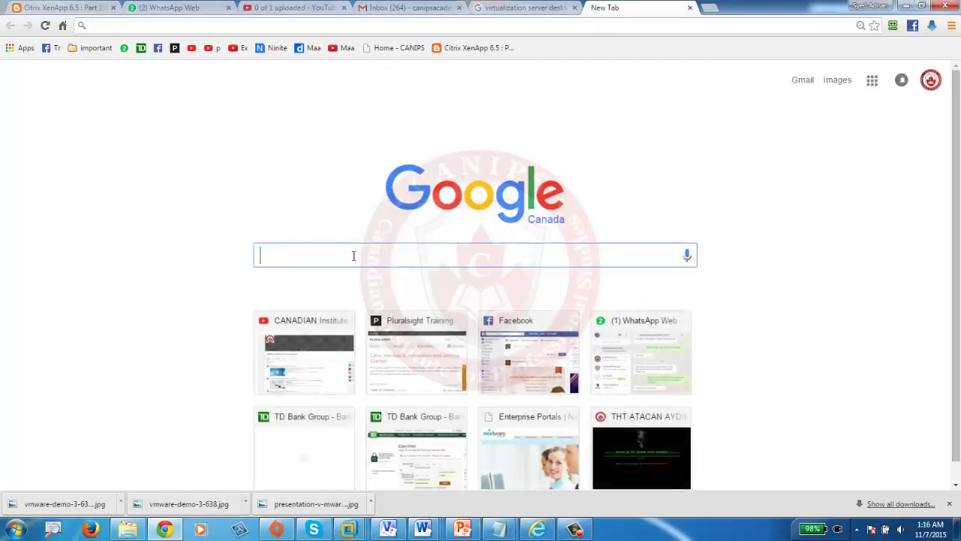
type("citrix")
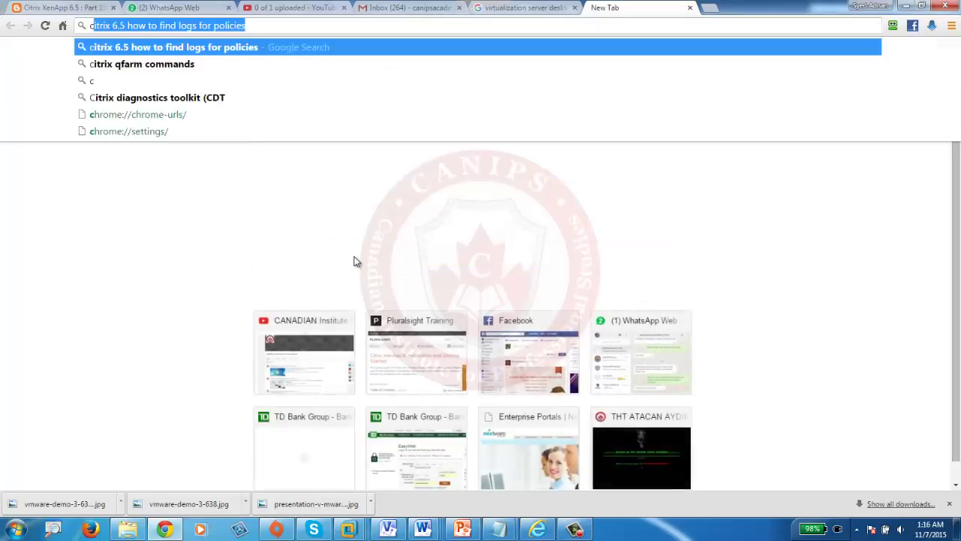
type(" 6.5")
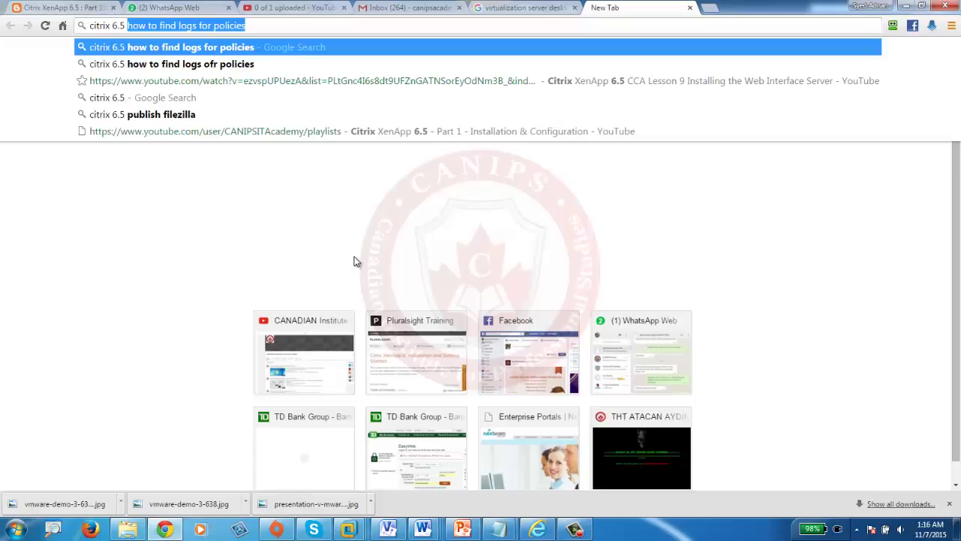
type("se")
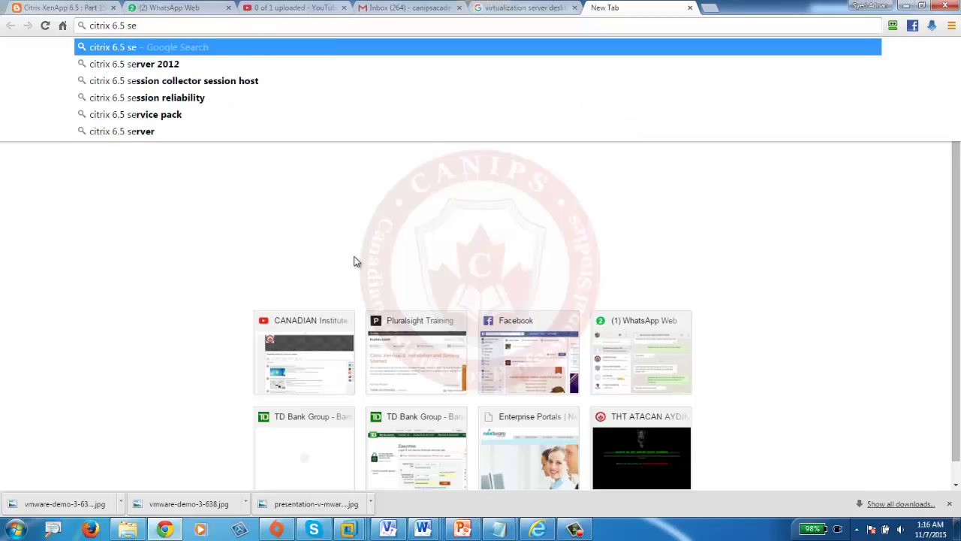
key("Down")
key("Down")
key("Down")
type("policy b")
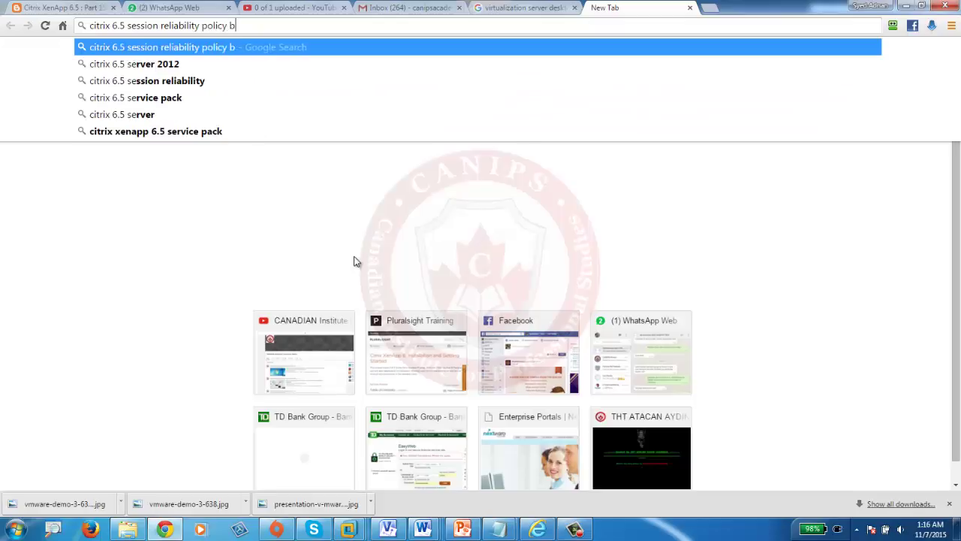
key("BackSpace")
type("not working")
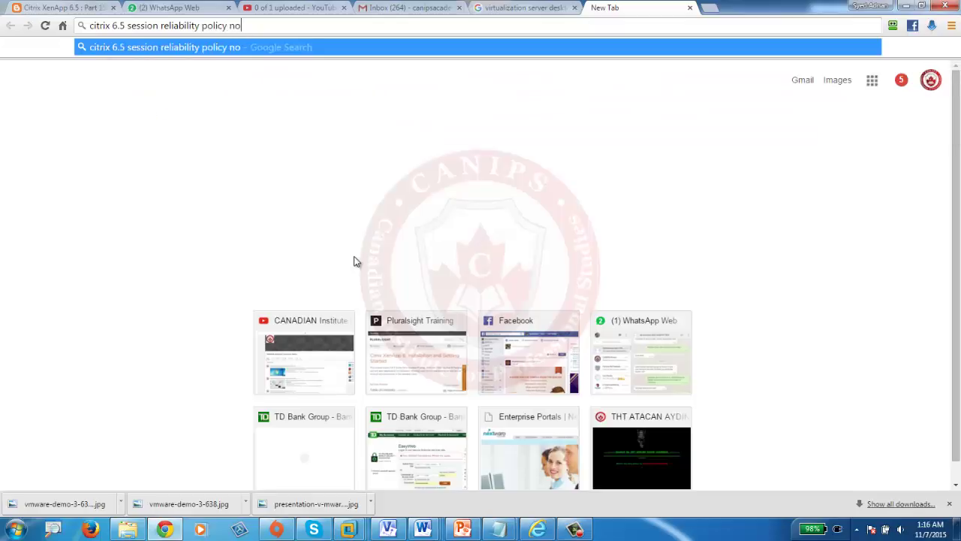
key("Return")
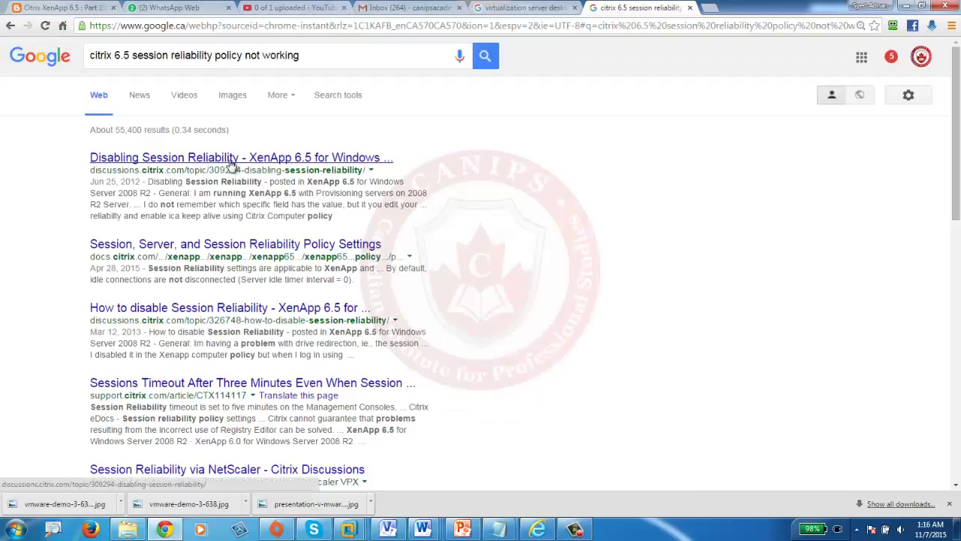
Open the Citrix discussion "Disabling Session Reliability", read its replies on session reliability and ICA Keep-Alive, then minimise the browser.
left_click(246, 160)
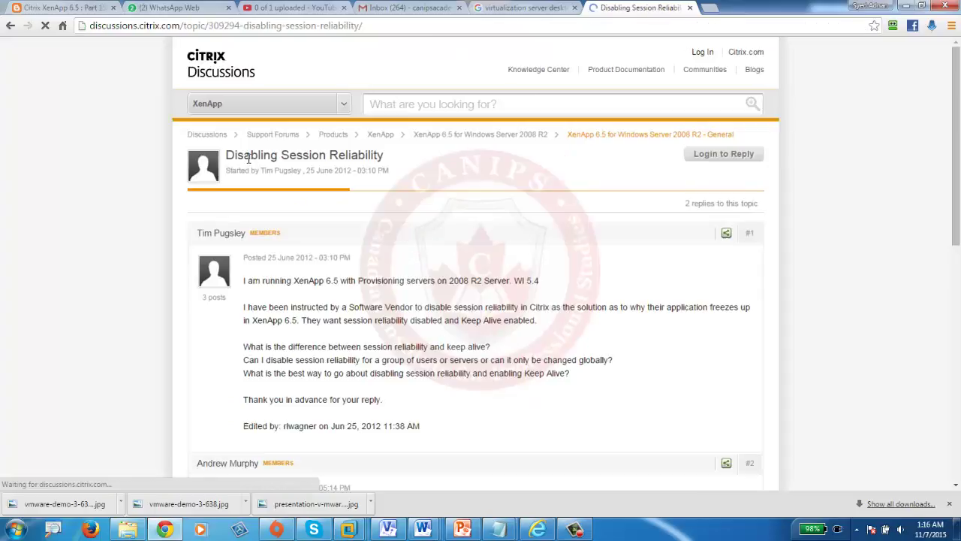
scroll(392, 342, "down", 1)
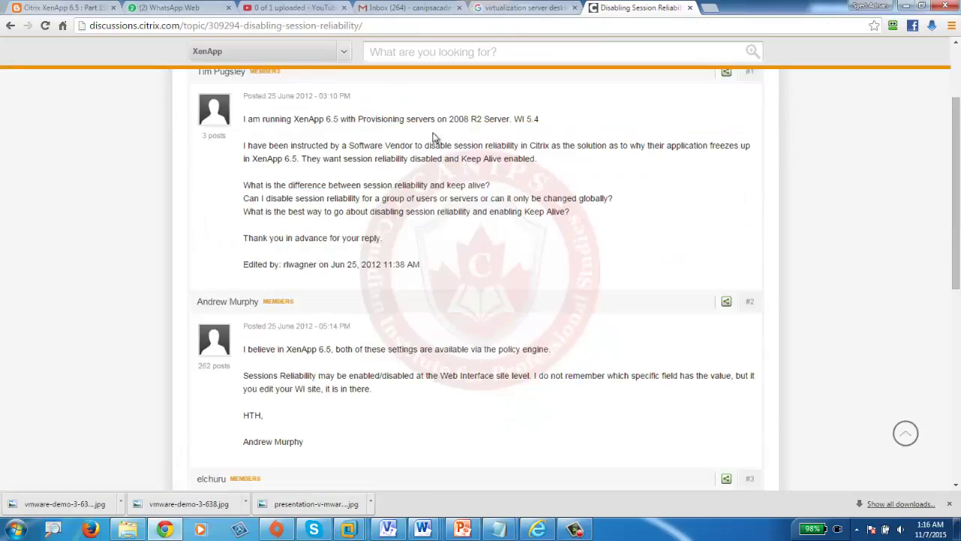
scroll(334, 270, "down", 2)
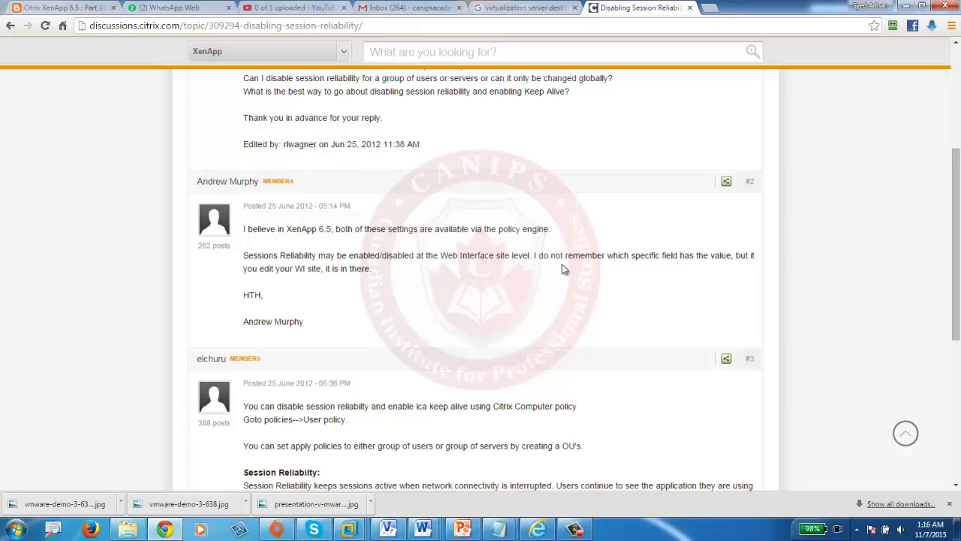
scroll(569, 270, "down", 3)
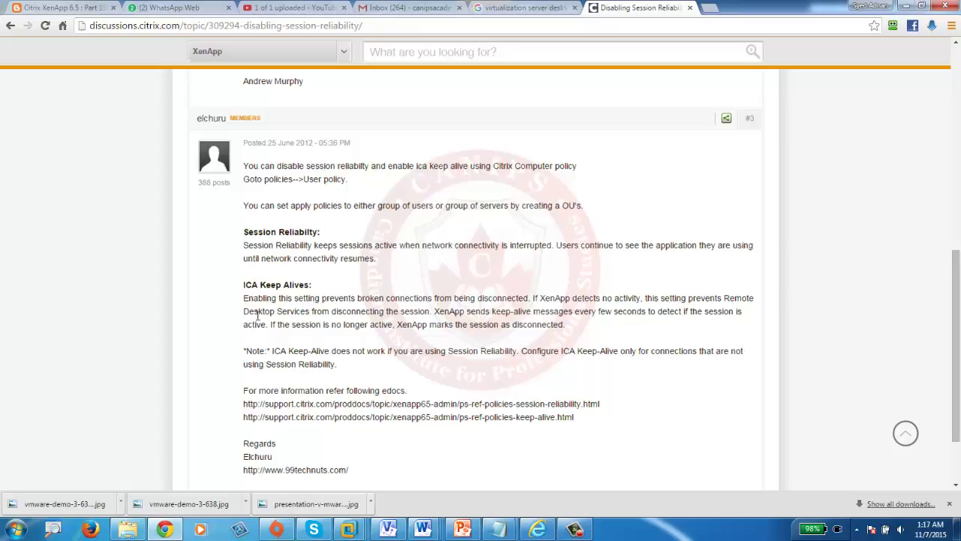
scroll(300, 268, "down", 1)
scroll(299, 269, "down", 1)
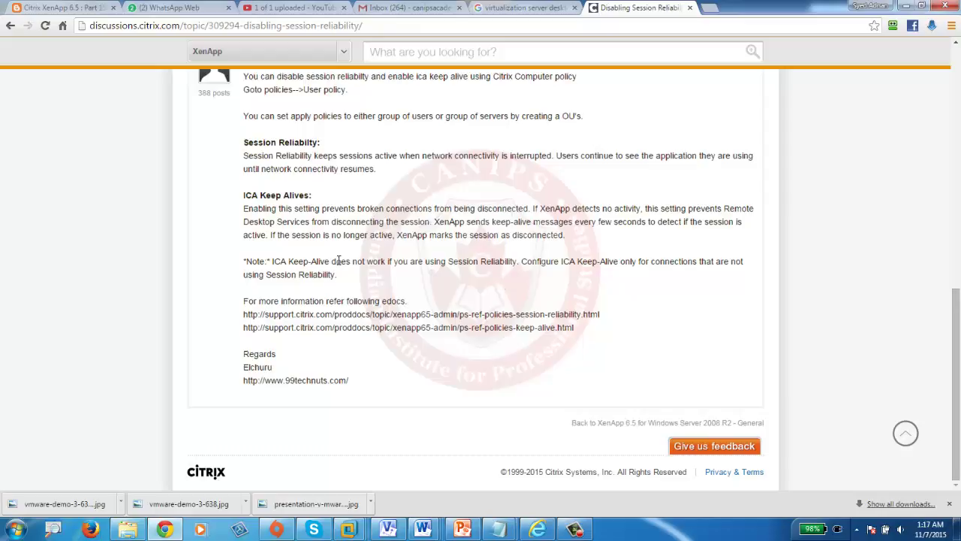
left_click(907, 7)
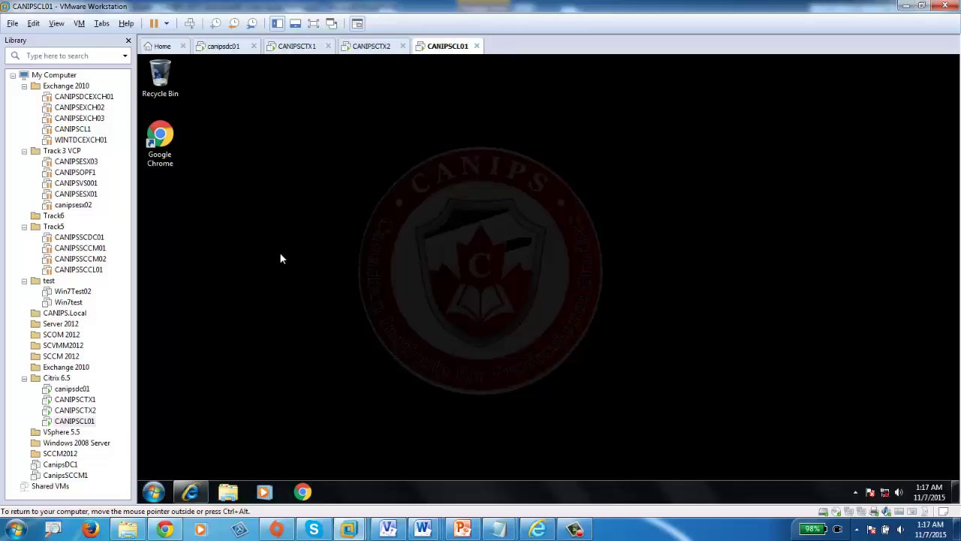
Reconnect CANIPSCL01's network adapter, launch the published Calculator again and move the new window clear of the existing one.
left_click(854, 512)
left_click(885, 491)
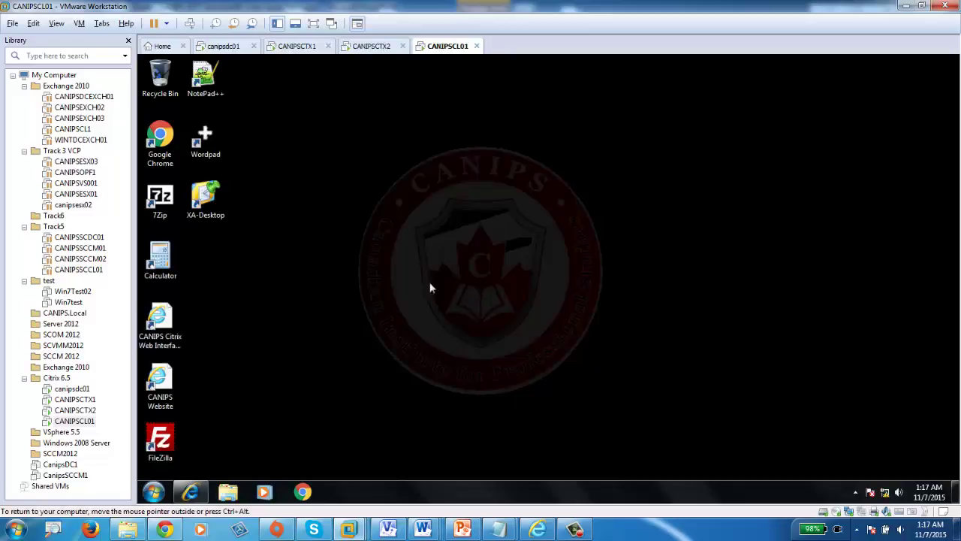
double_click(168, 259)
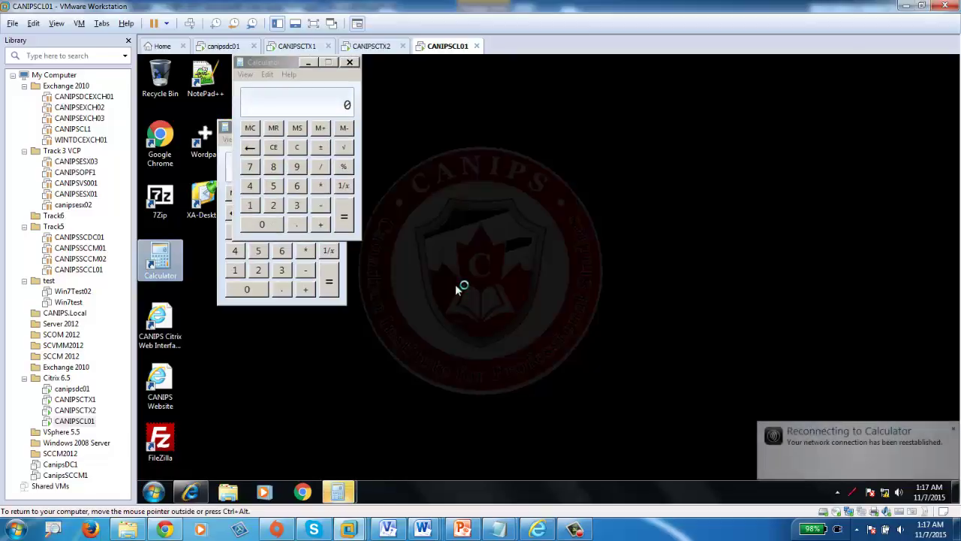
left_click_drag(274, 64, 539, 115)
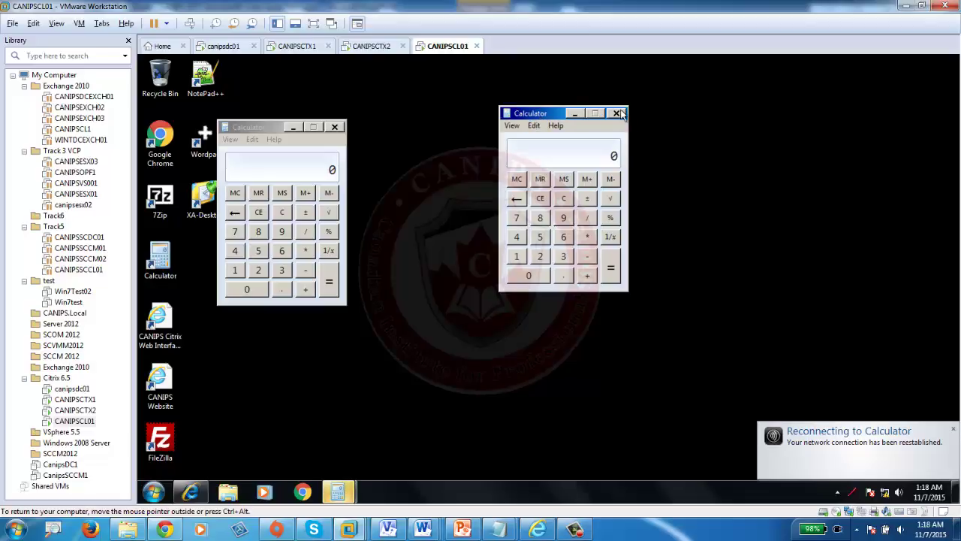
Disconnect CANIPSCL01's network adapter again and test session reliability by moving the older Calculator window.
left_click(852, 514)
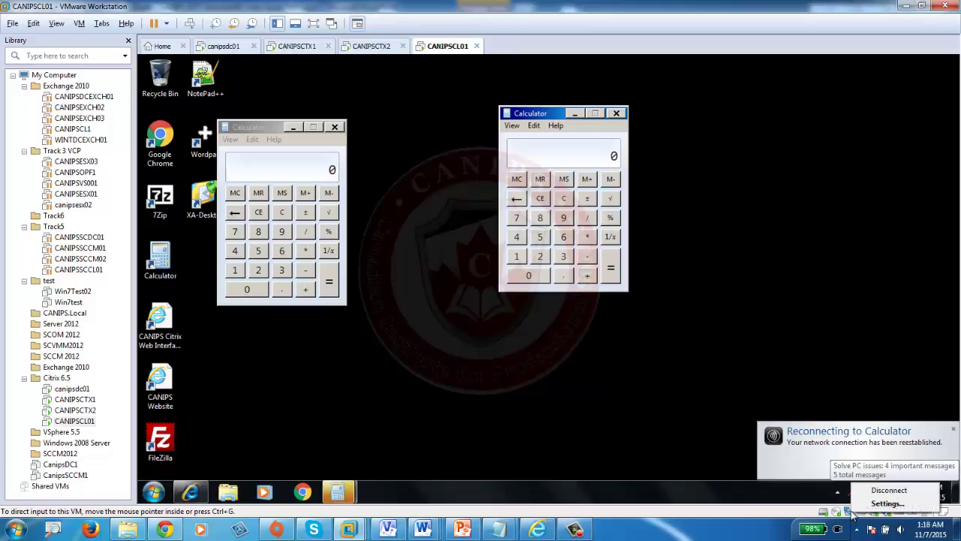
left_click(888, 491)
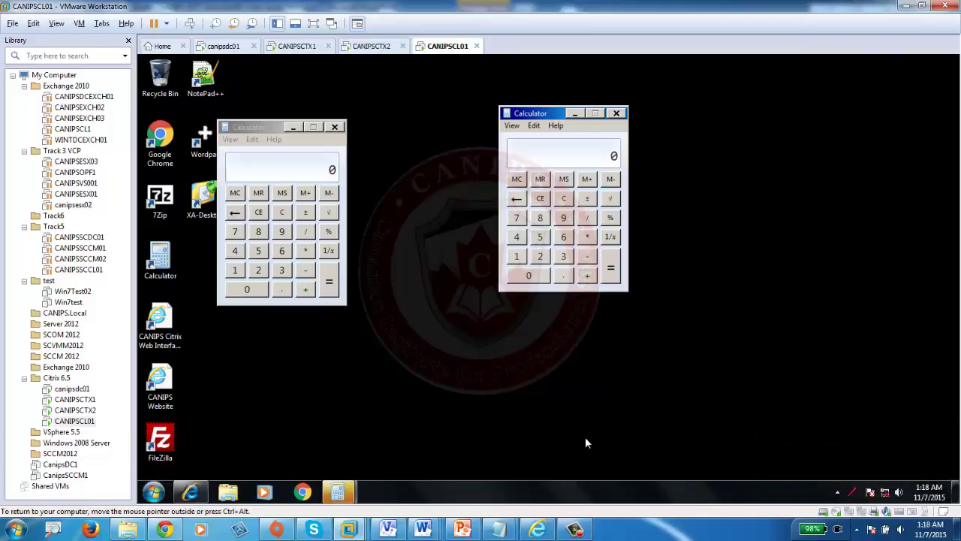
left_click_drag(263, 133, 367, 210)
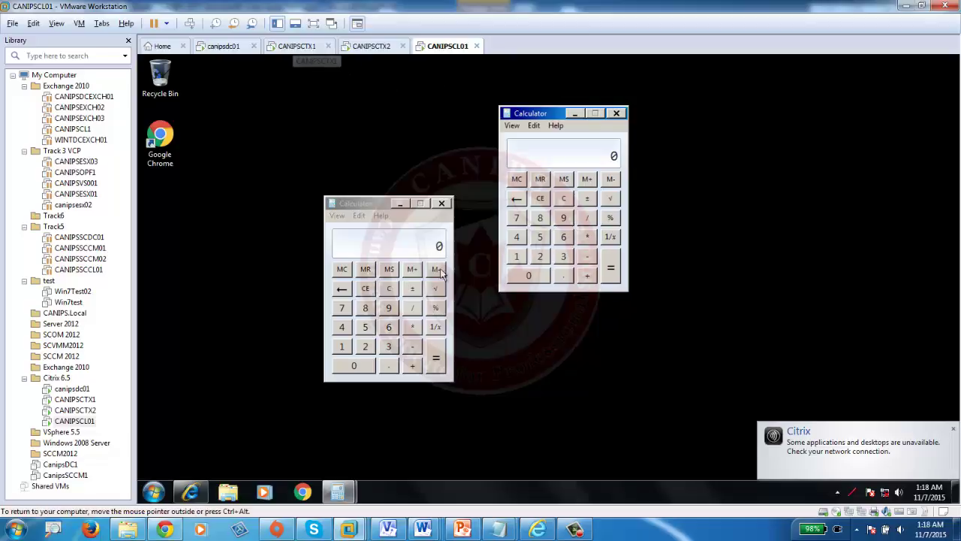
Switch to the CANIPSCTX1 virtual machine and run the modeling wizard for Policies in Citrix AppCenter.
left_click(300, 47)
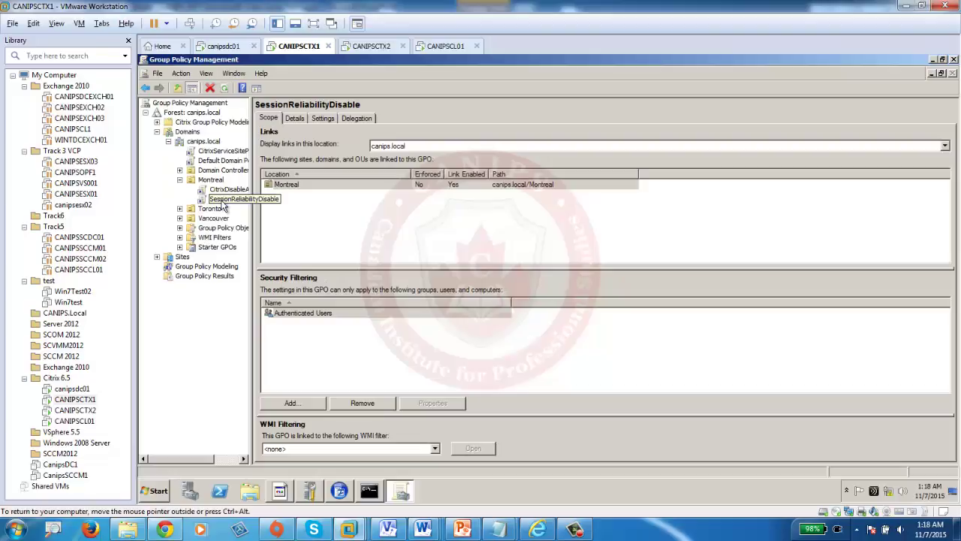
left_click(339, 492)
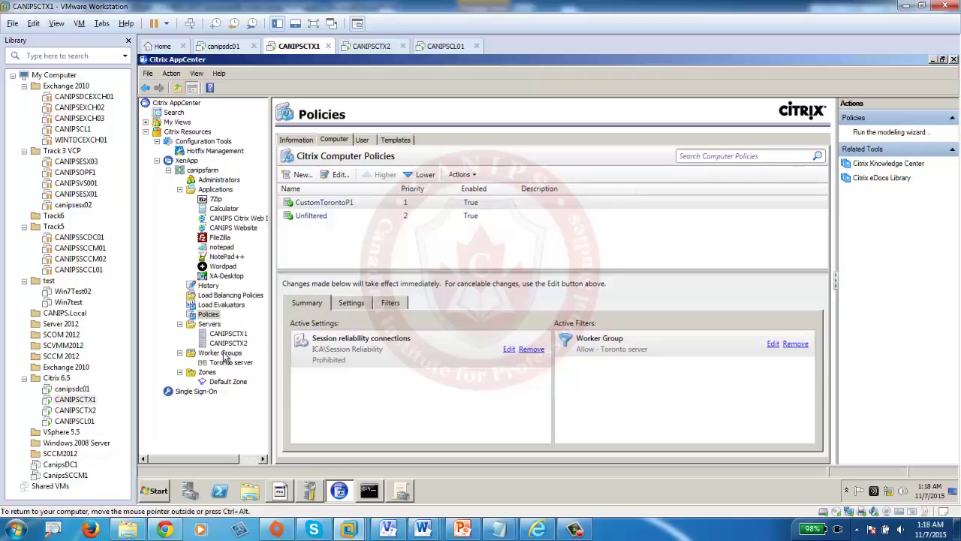
right_click(209, 316)
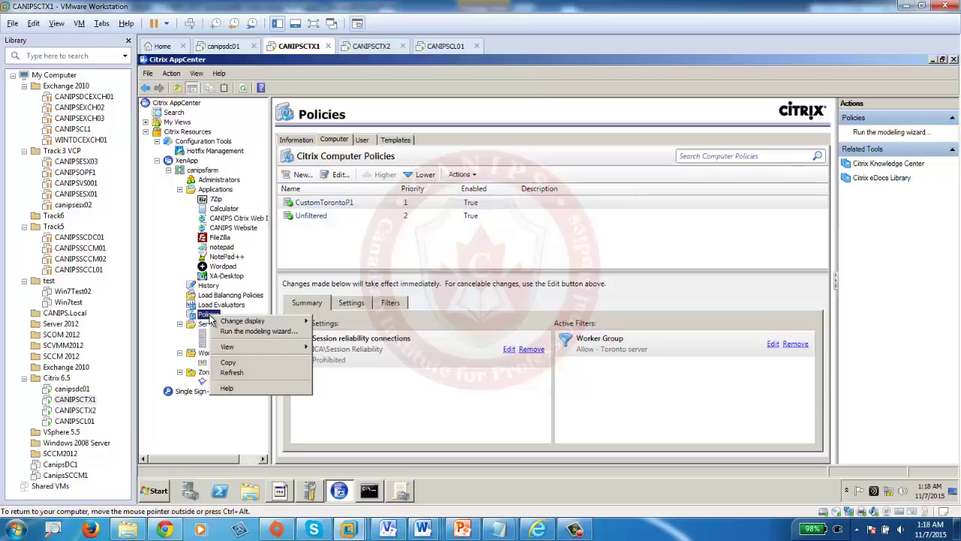
left_click(257, 337)
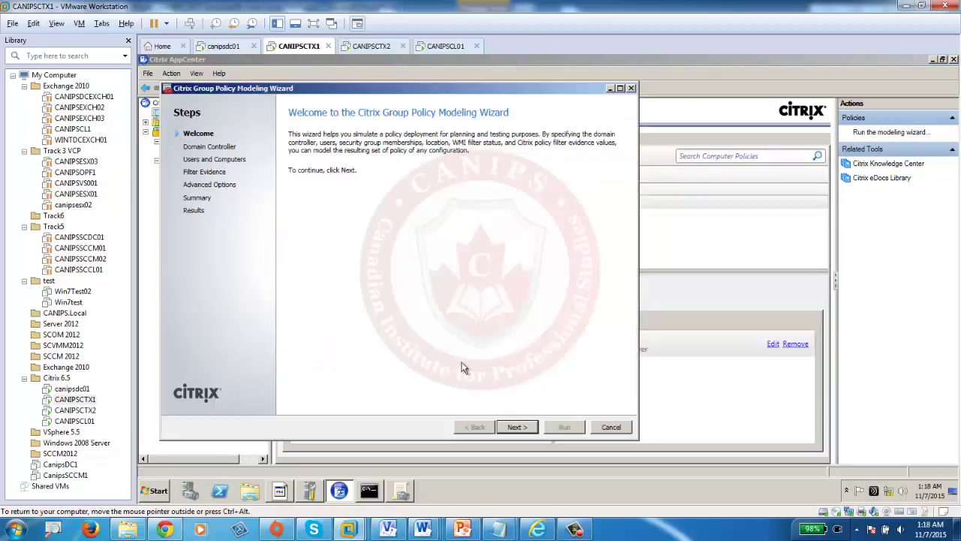
Keep any available domain controller in canips.local for the simulation and choose the canips domain as the user container.
left_click(516, 426)
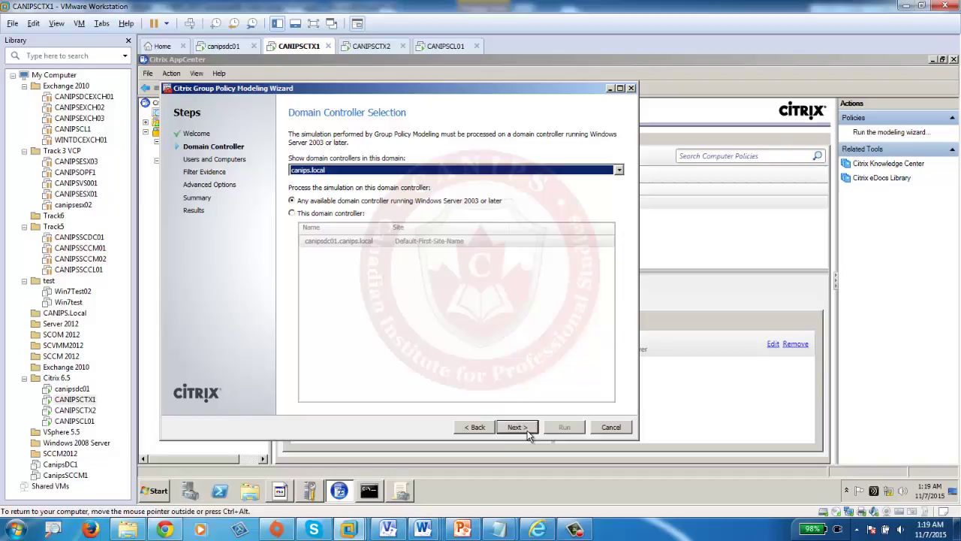
left_click(526, 429)
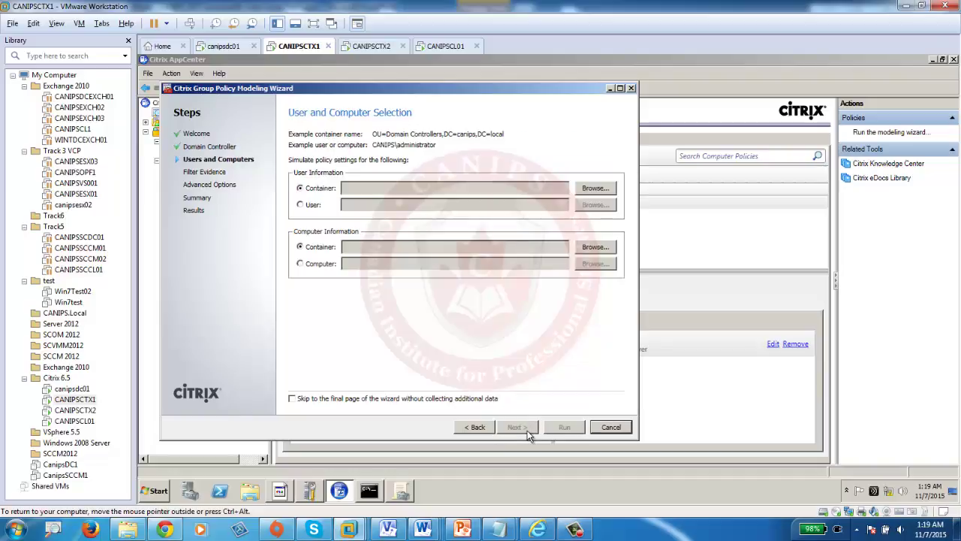
left_click(595, 188)
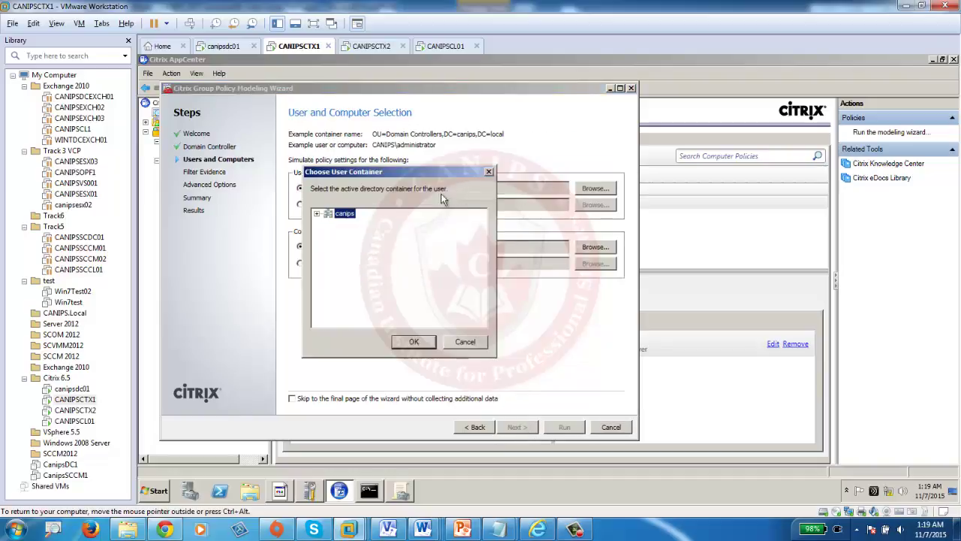
left_click(414, 341)
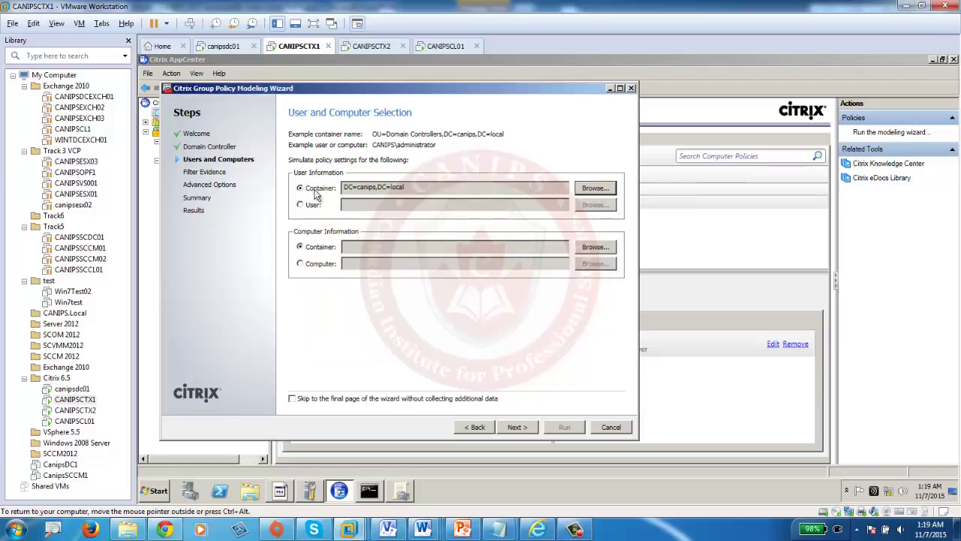
Revisit the wizard's opening pages, keep any available domain controller in canips.local, and choose the canips domain as the computer container.
left_click(473, 427)
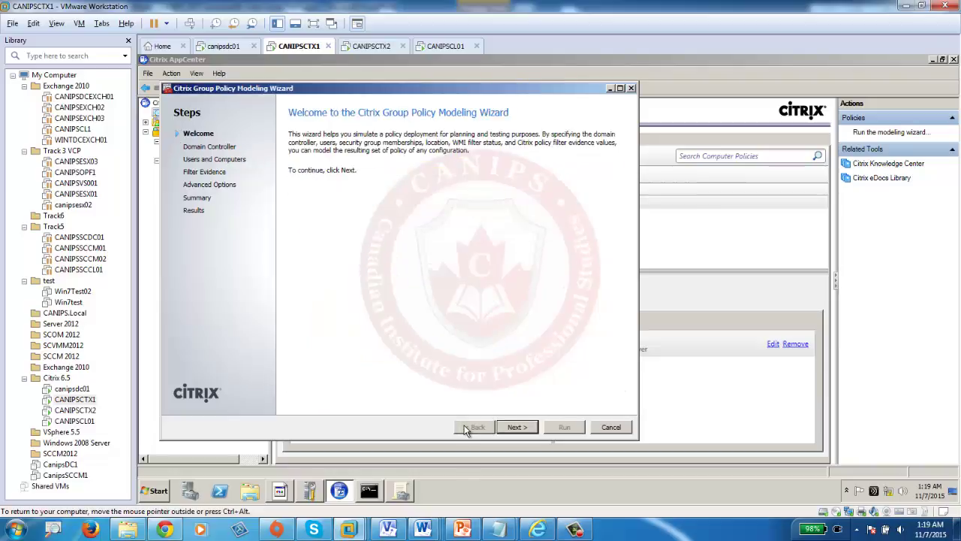
left_click(516, 426)
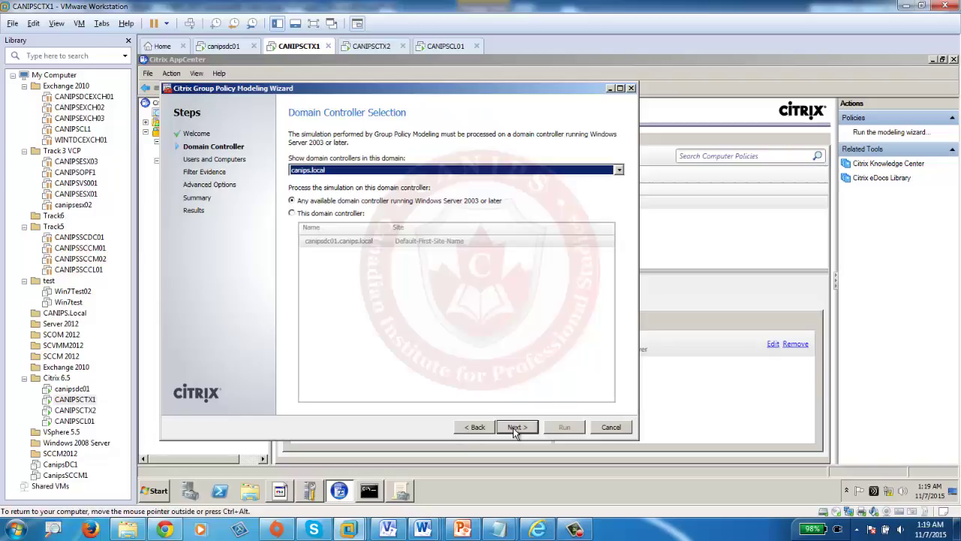
left_click(516, 426)
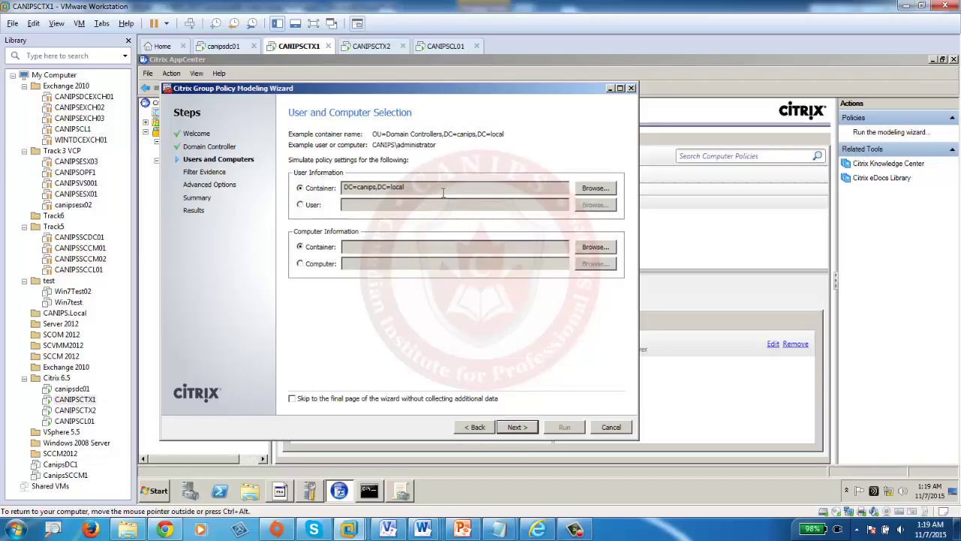
left_click(592, 247)
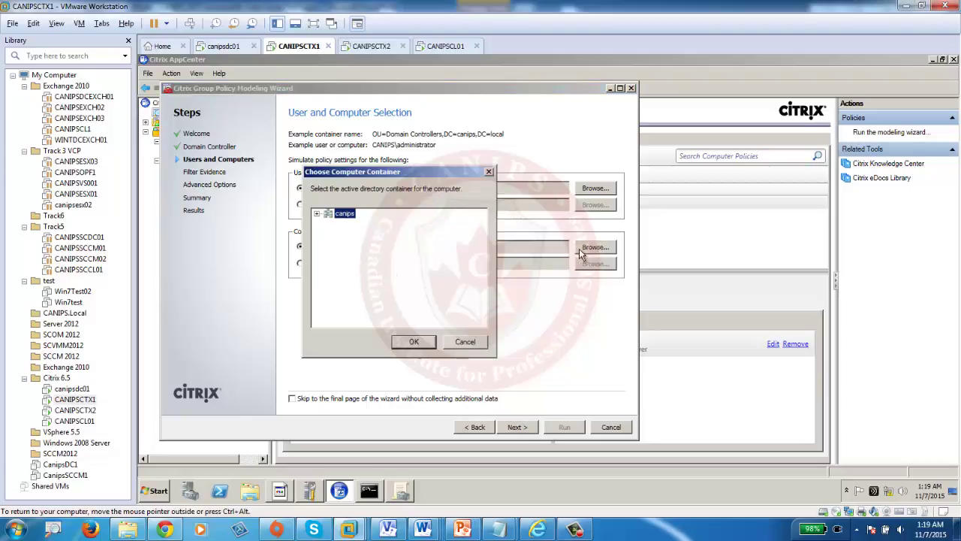
left_click(414, 343)
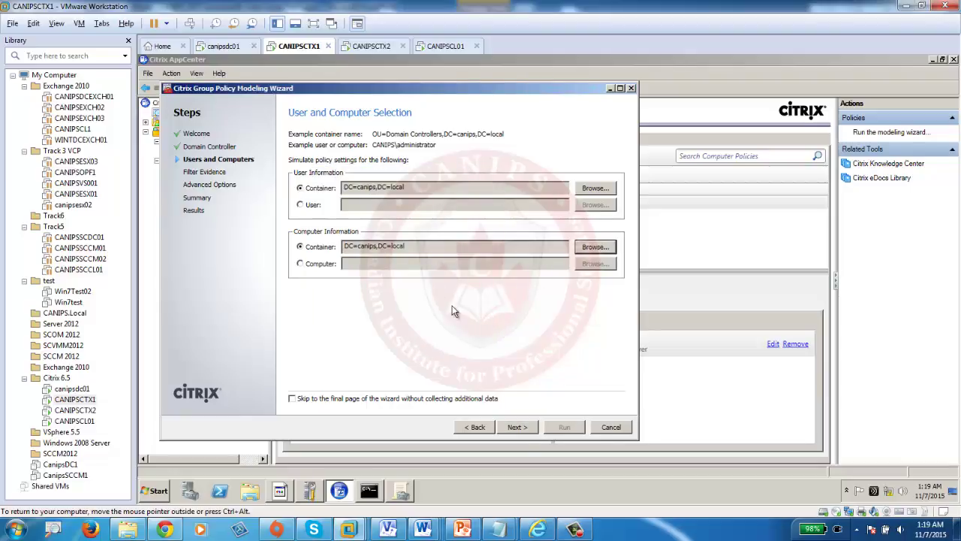
Leave the filter evidence and advanced simulation options at their defaults, run the policy simulation and close the wizard.
left_click(516, 427)
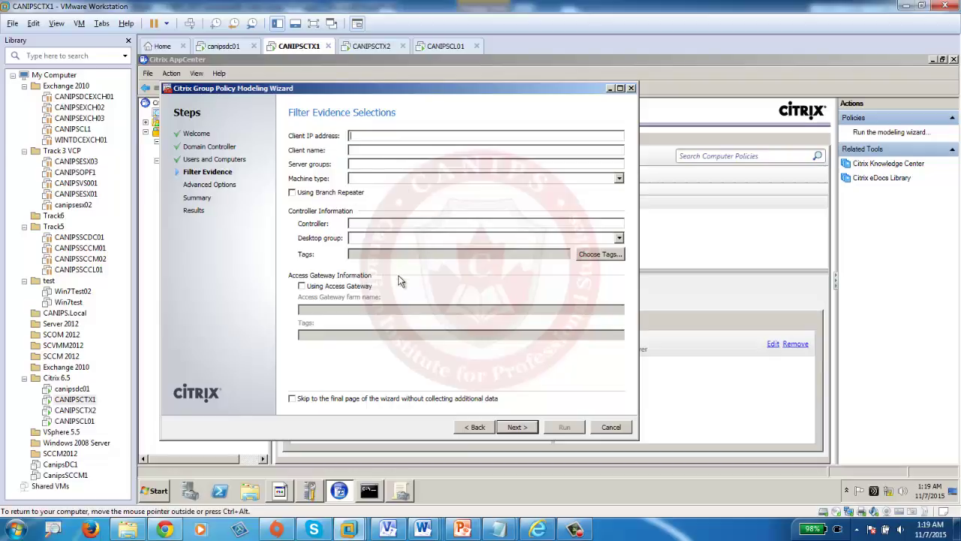
left_click(520, 431)
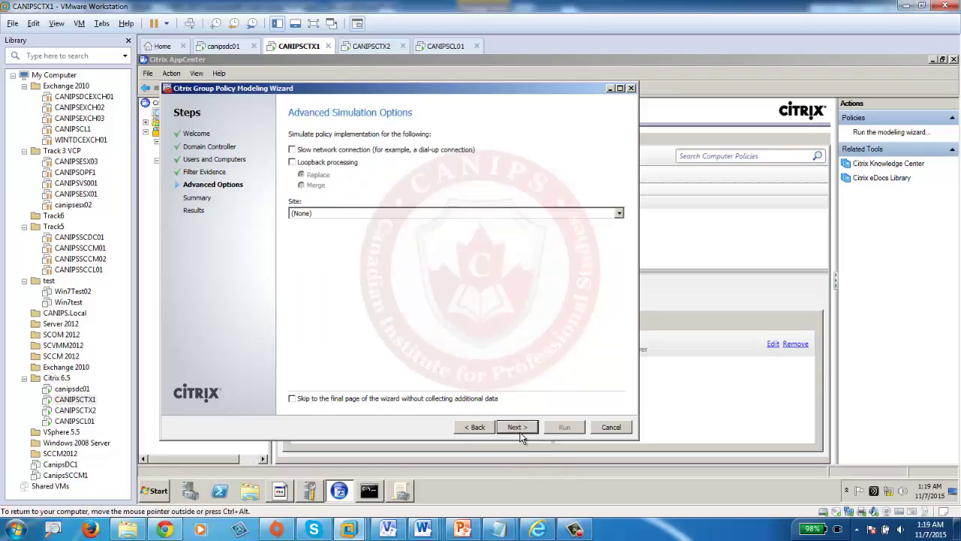
left_click(520, 428)
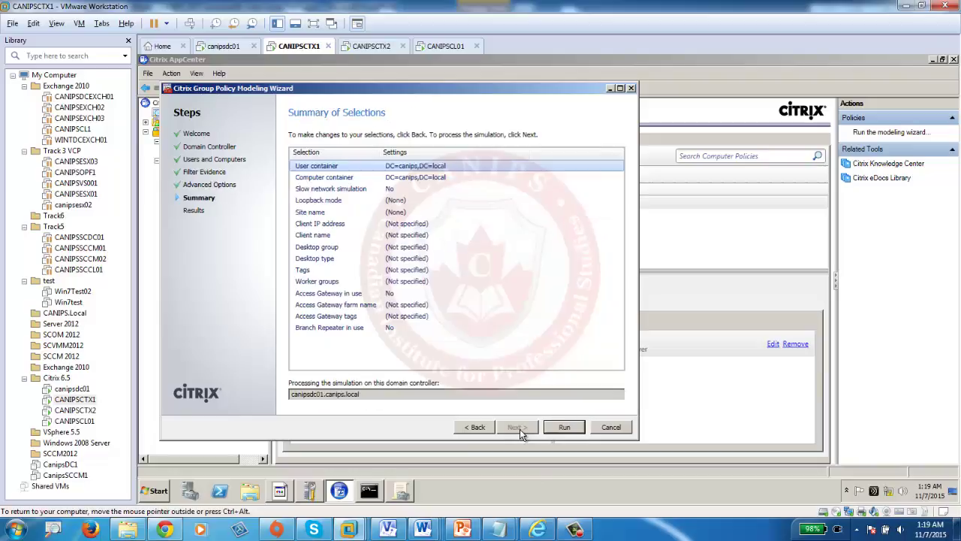
left_click(565, 427)
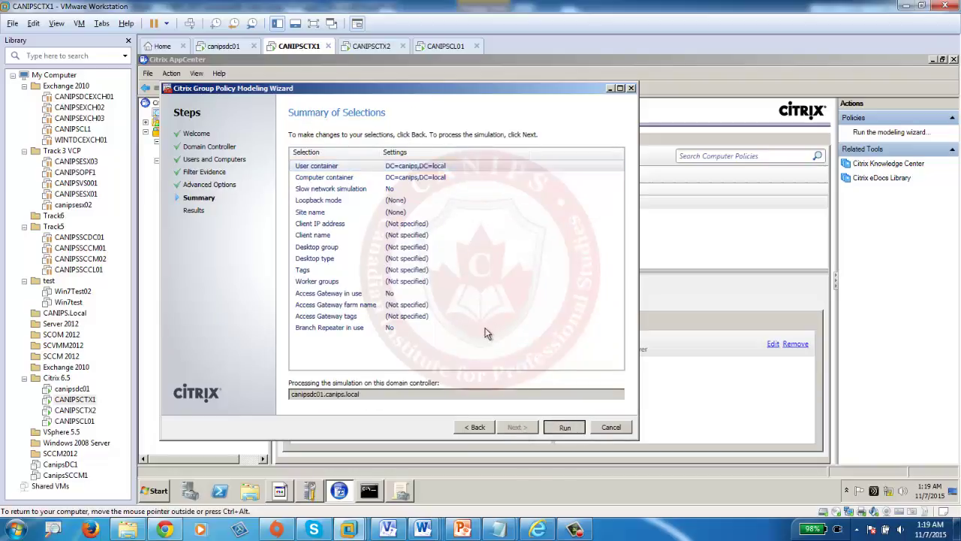
left_click(564, 427)
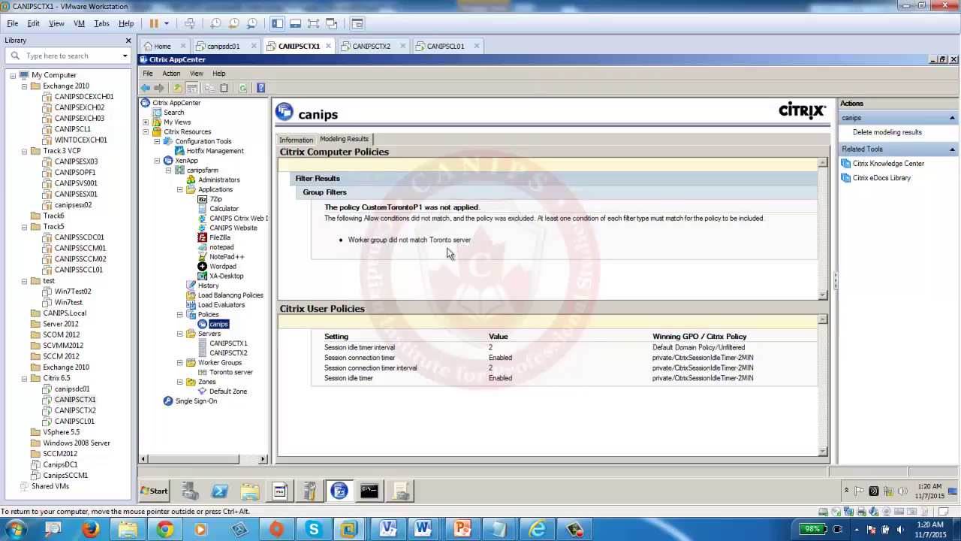
Review the information and member servers of the Toronto server worker group.
left_click(212, 374)
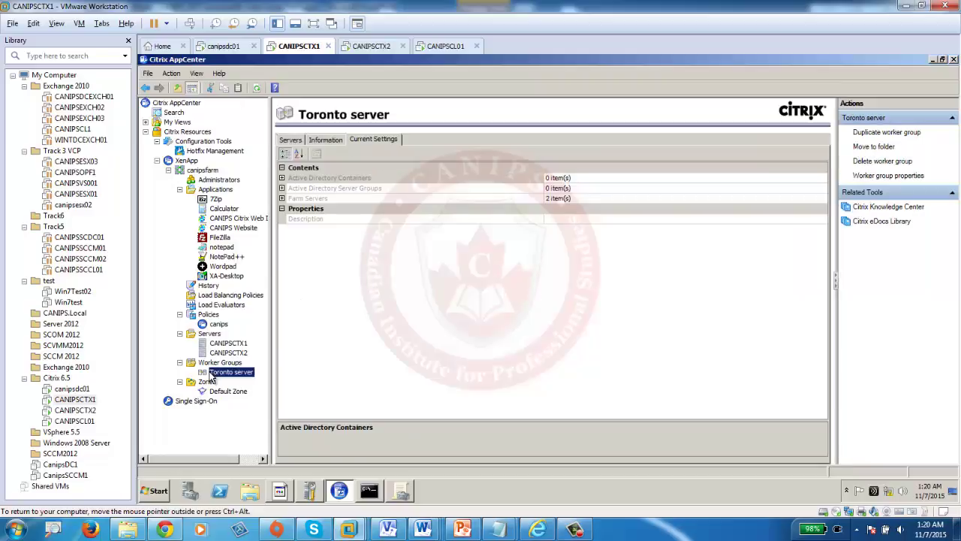
left_click(326, 141)
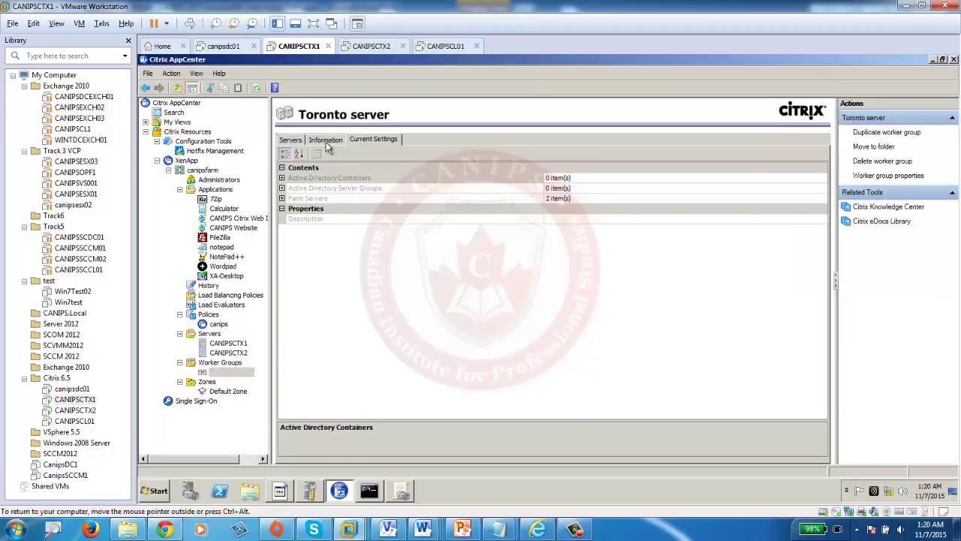
left_click(291, 141)
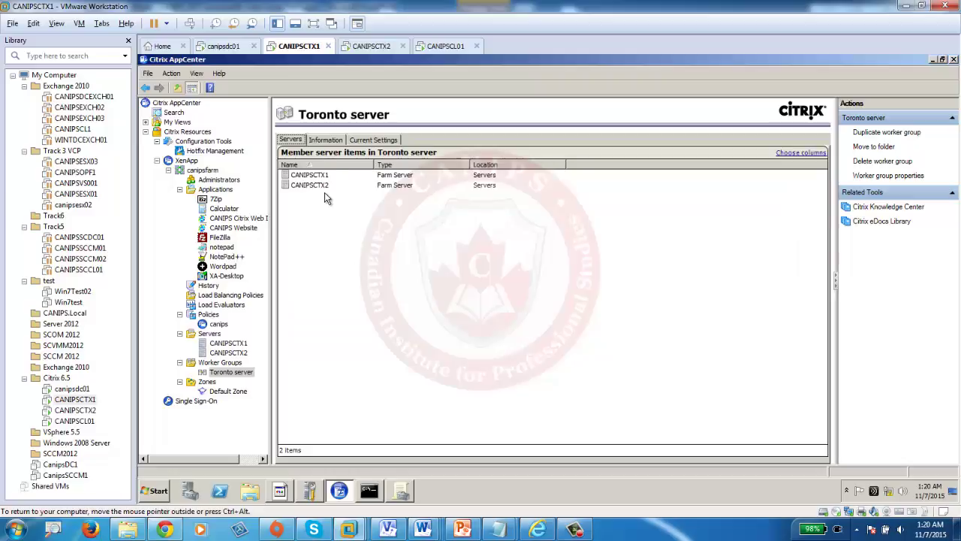
Return to the canips modeling results and highlight the "Worker group did not match" reason for the CustomTorontoP1 policy.
left_click(218, 324)
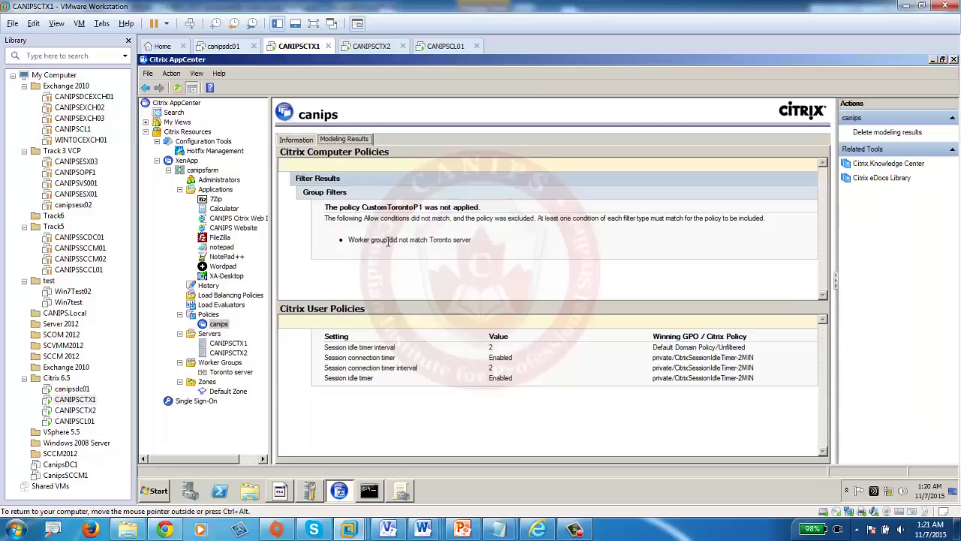
left_click_drag(327, 217, 617, 218)
left_click(351, 236)
left_click_drag(351, 239, 431, 238)
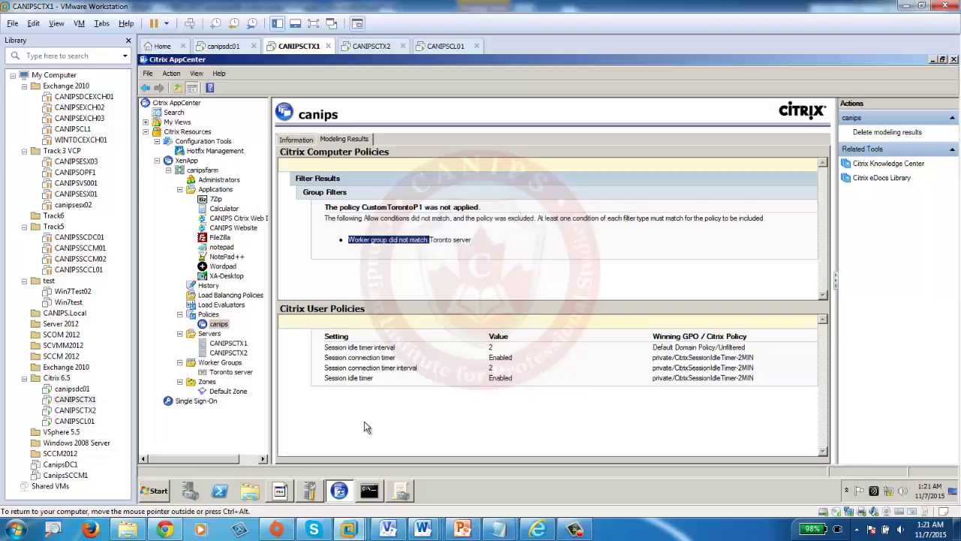
Switch to Chrome and search Google in a new tab for "citrix 6.5 worker group do not match".
left_click(167, 530)
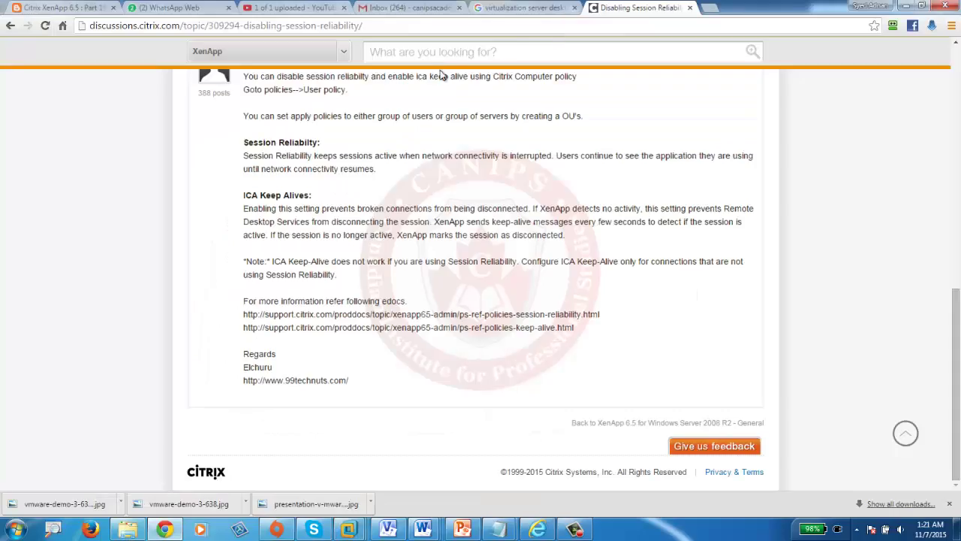
left_click(709, 8)
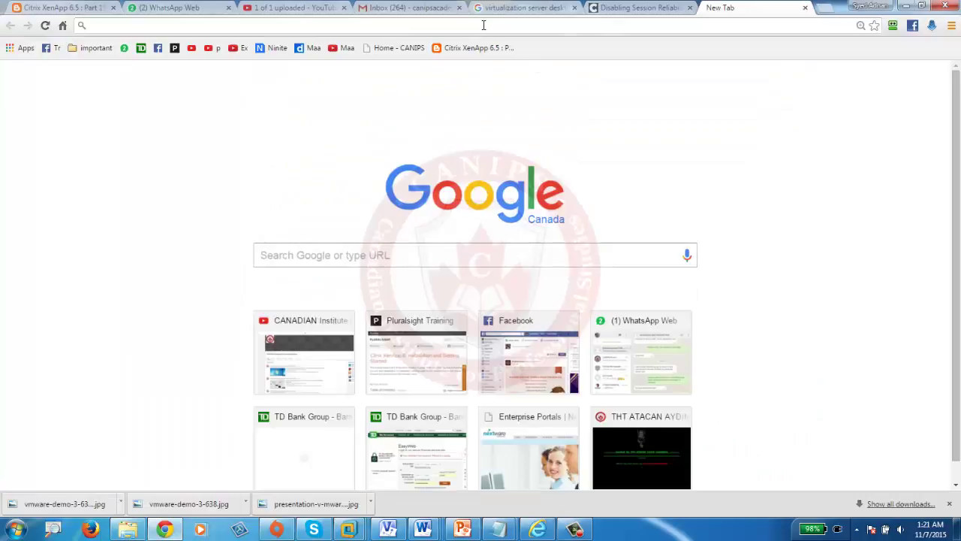
left_click(397, 256)
type("citri")
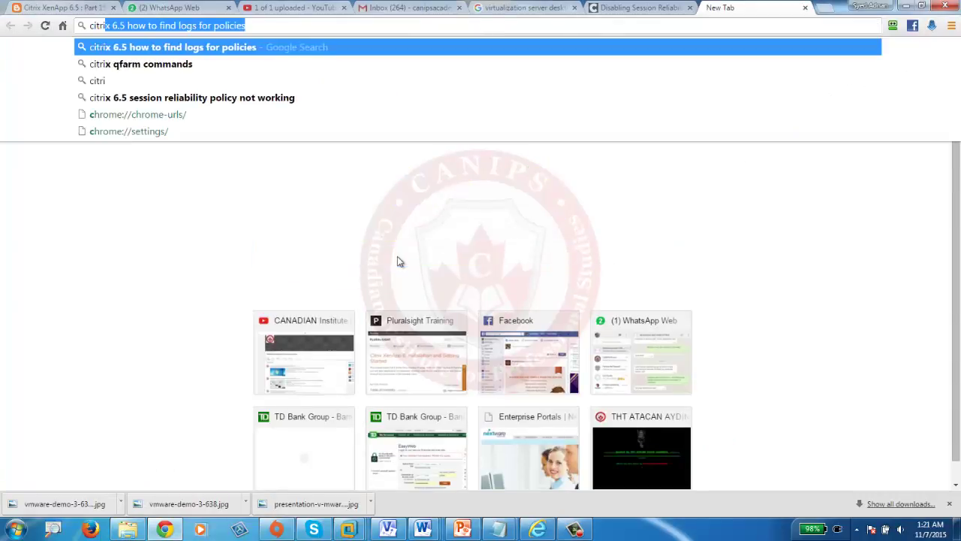
type("x 6.5 ")
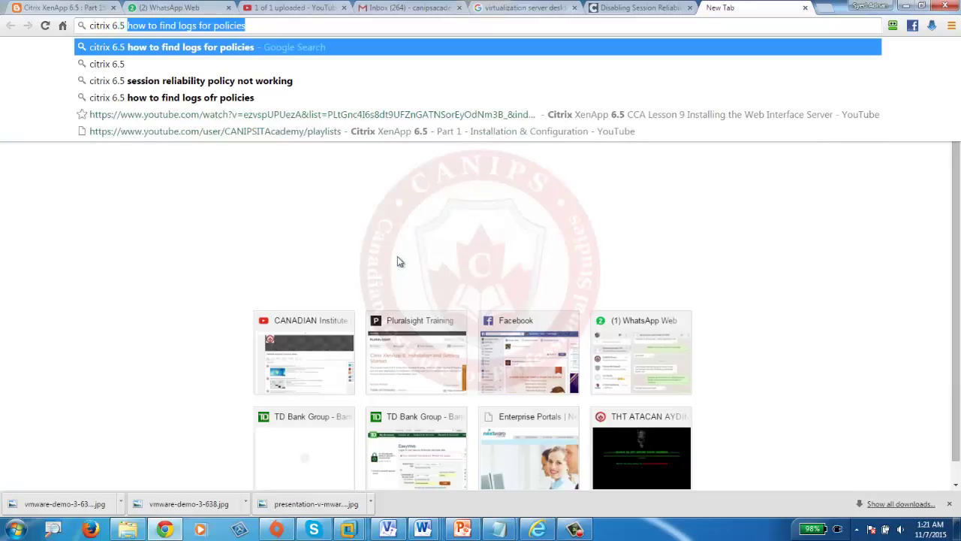
type("worker group do not match")
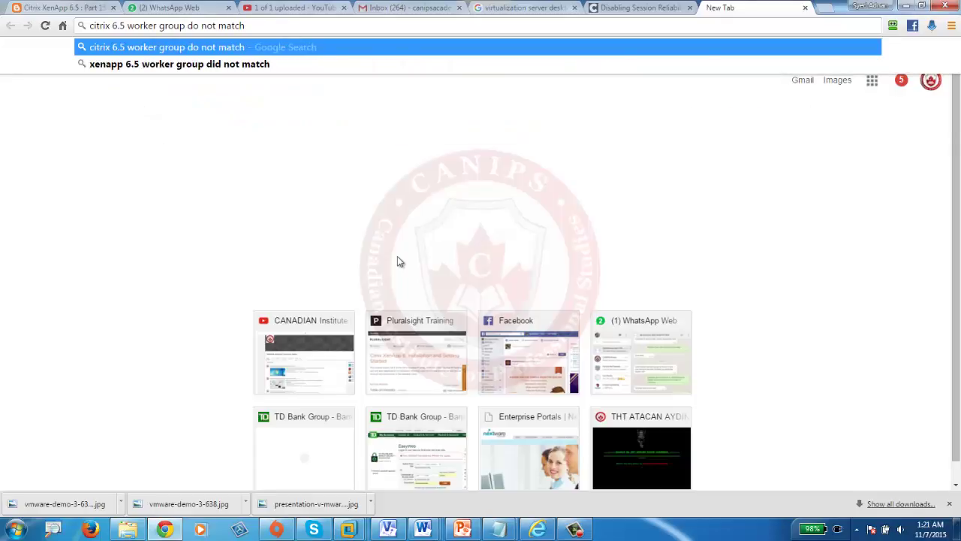
key("Return")
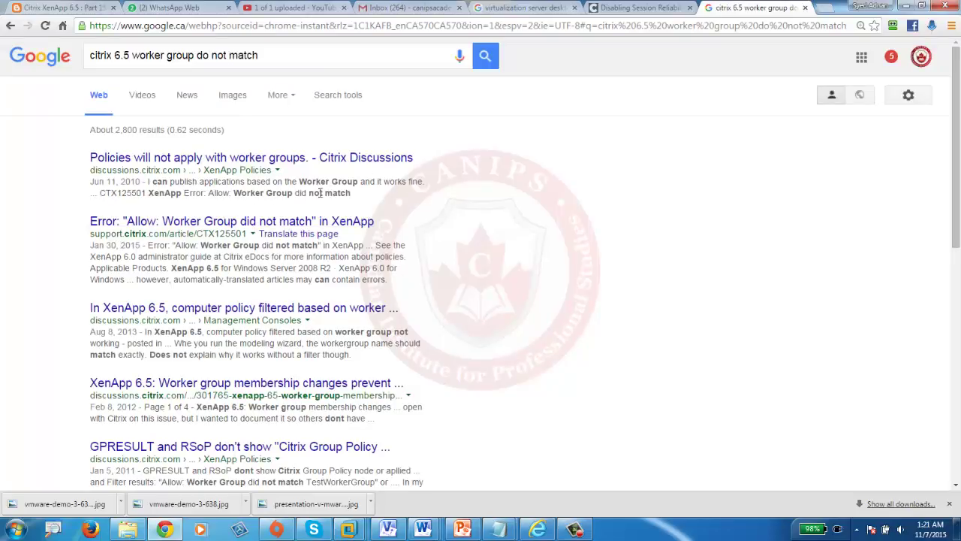
Open the Citrix discussion "Policies will not apply with worker groups" and read the reported problem and its replies.
left_click(248, 161)
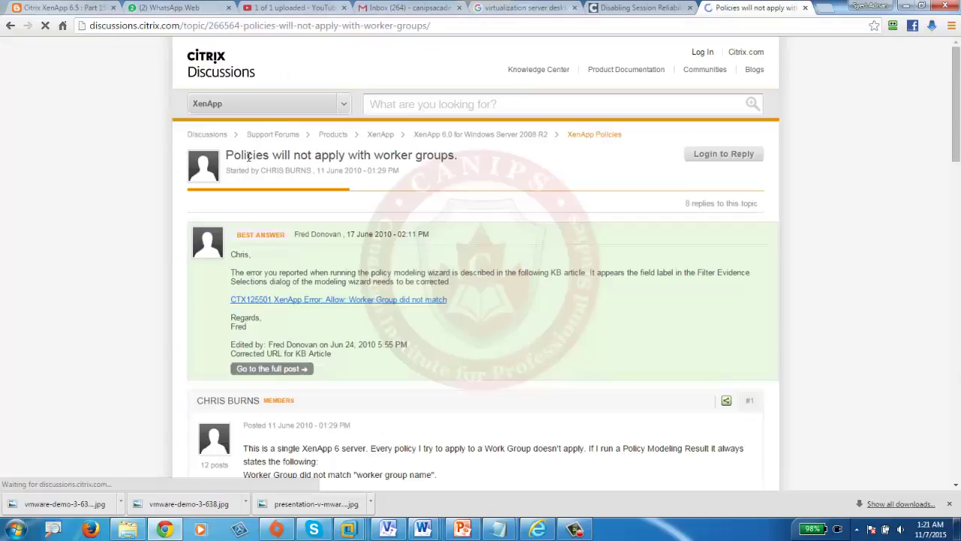
scroll(305, 343, "down", 2)
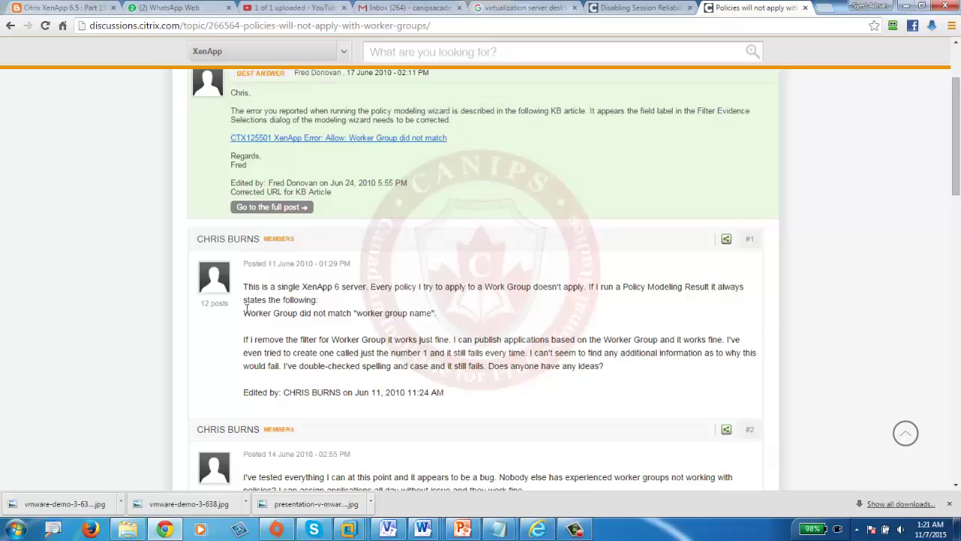
scroll(431, 332, "down", 1)
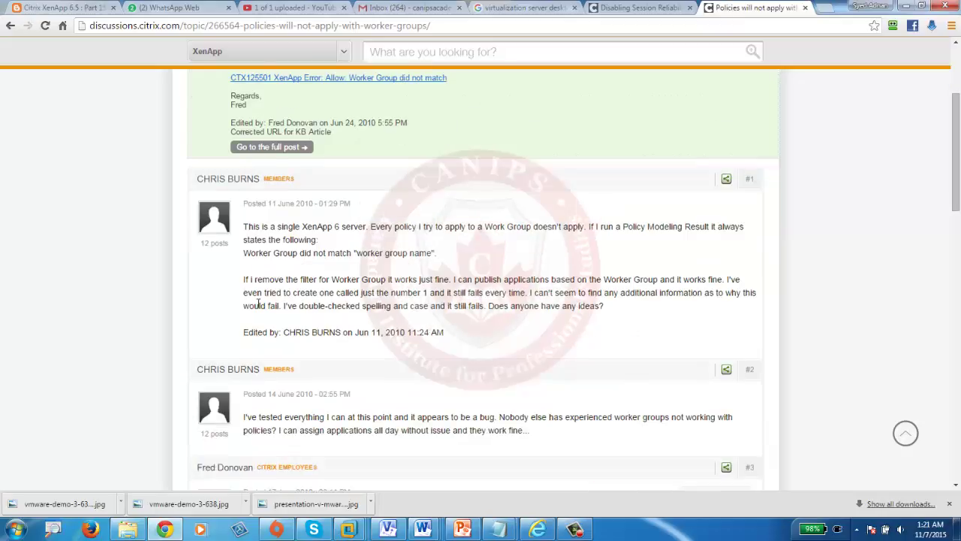
scroll(435, 305, "down", 3)
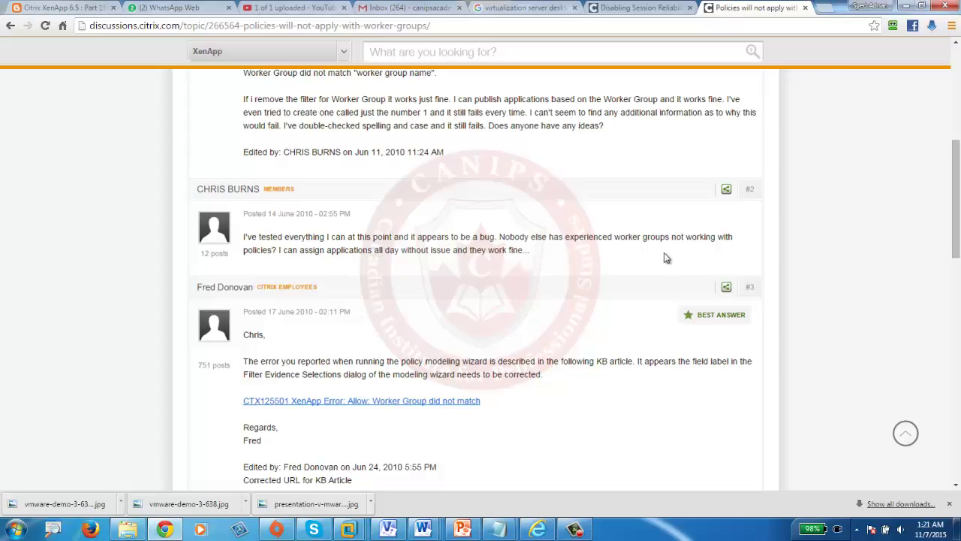
scroll(584, 279, "down", 2)
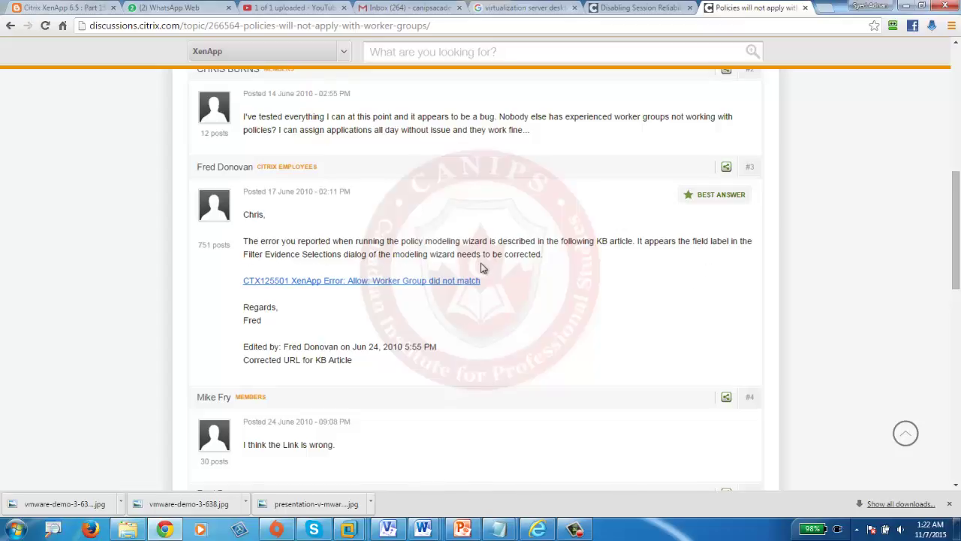
scroll(485, 268, "down", 3)
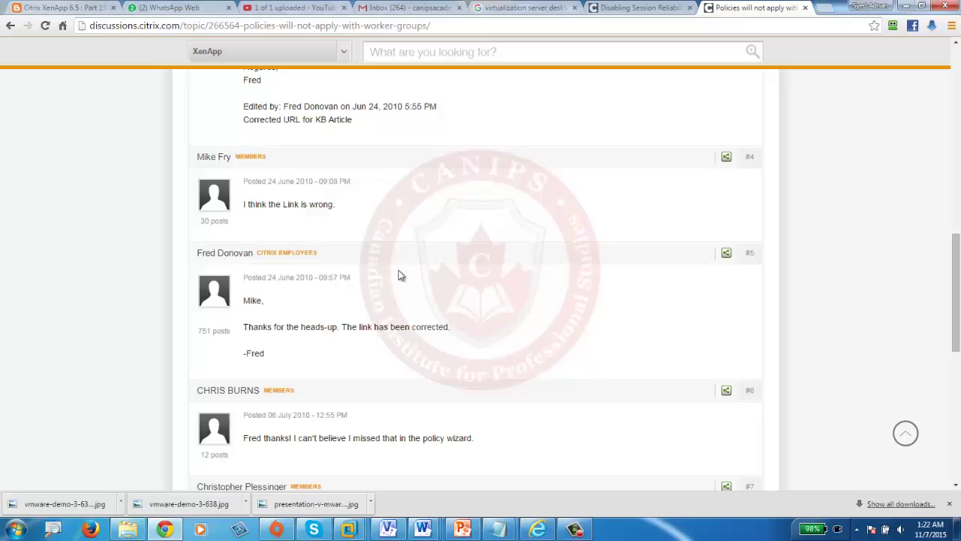
scroll(470, 229, "up", 3)
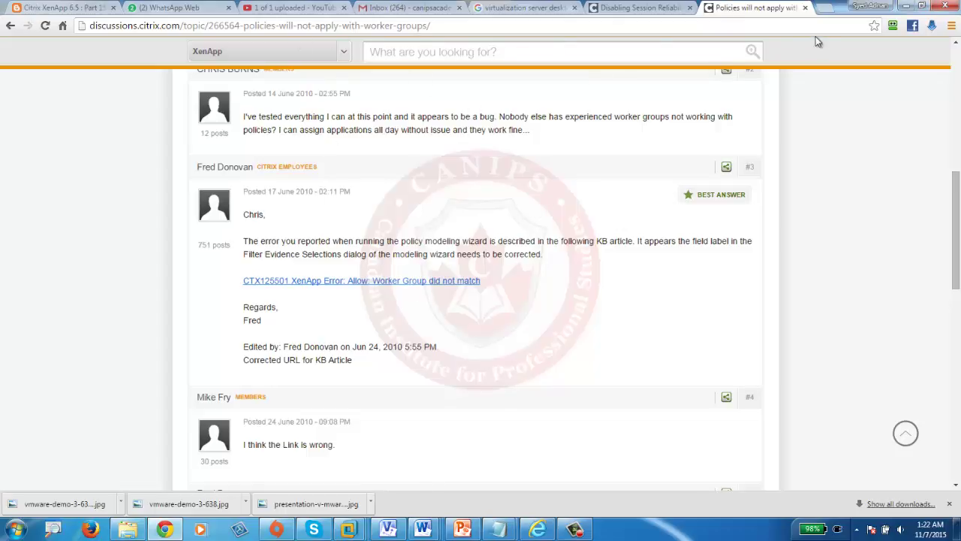
Minimize Chrome, switch to the CANIPSCL01 virtual machine in VMware Workstation and reconnect its network adapter.
left_click(906, 6)
left_click(439, 46)
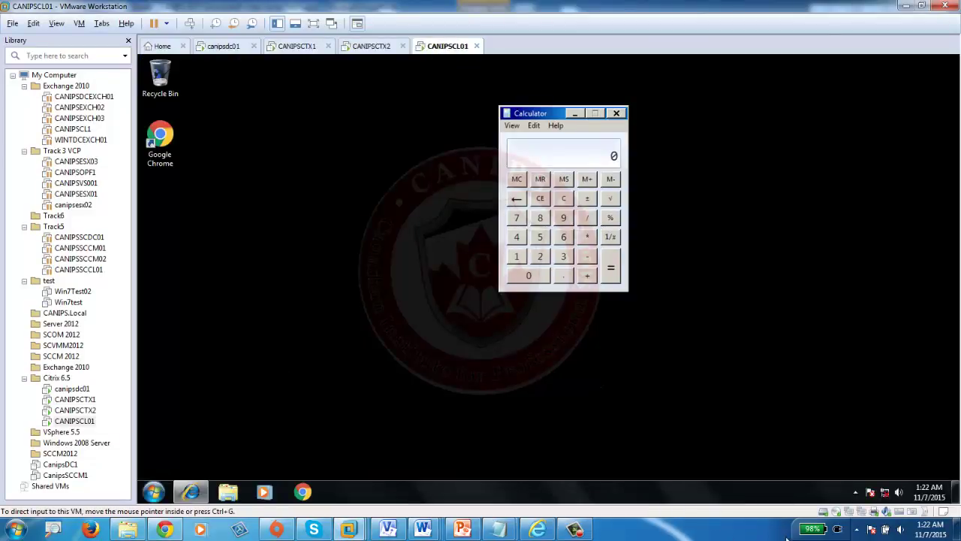
left_click(850, 512)
left_click(886, 486)
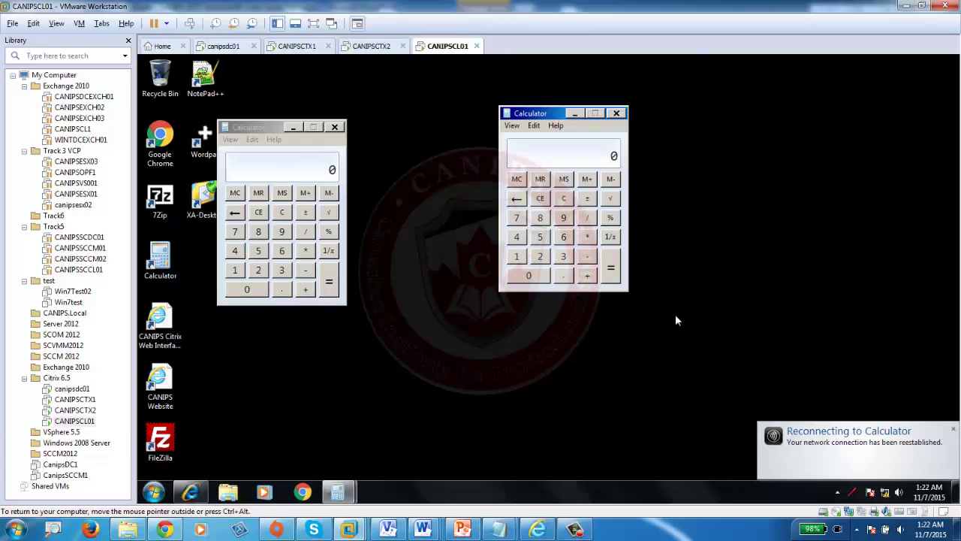
Check the CANIPSCTX2 virtual machine and return to the canips modeling results on CANIPSCTX1.
left_click(371, 46)
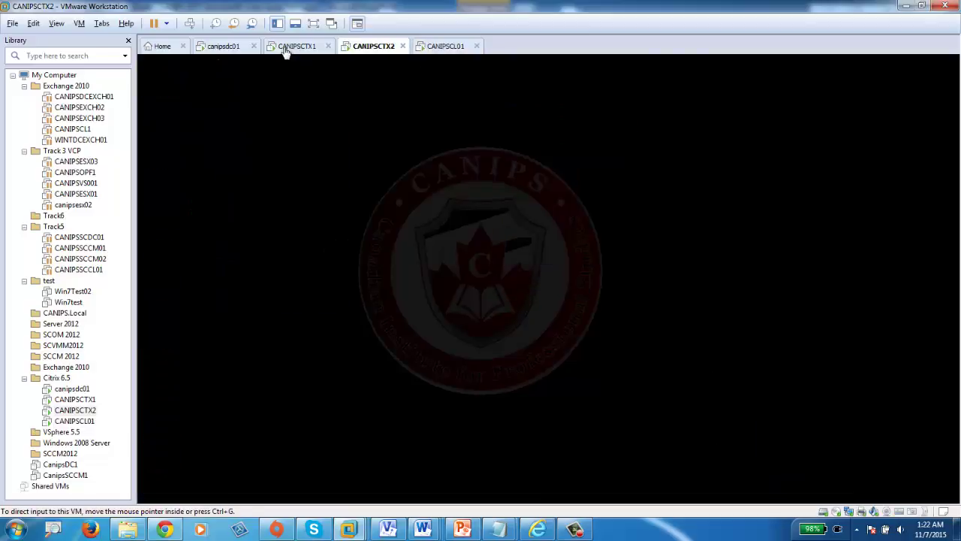
left_click(296, 46)
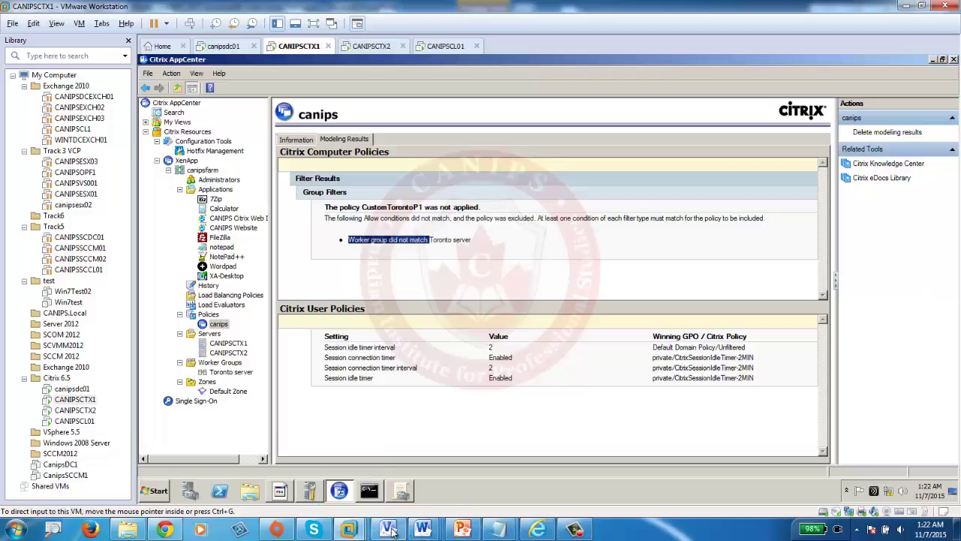
left_click(577, 529)
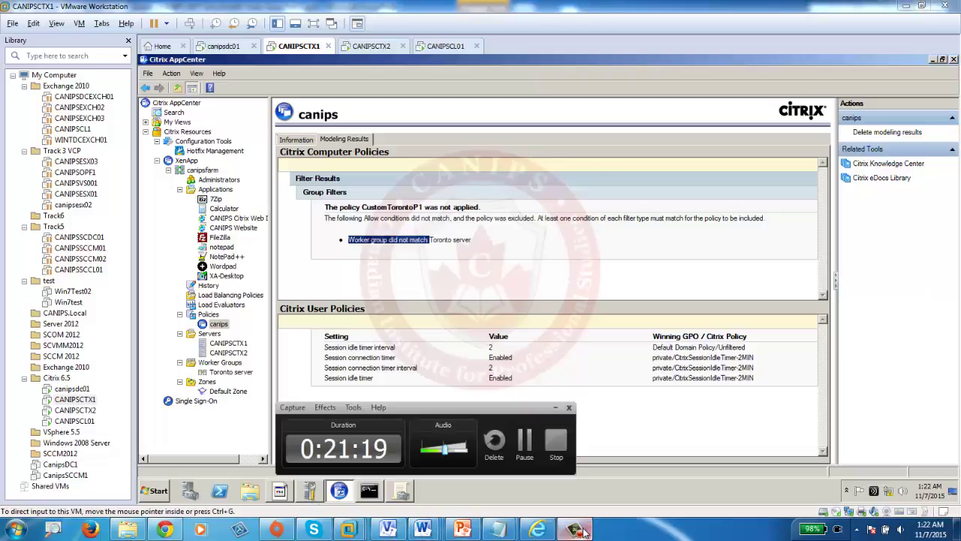